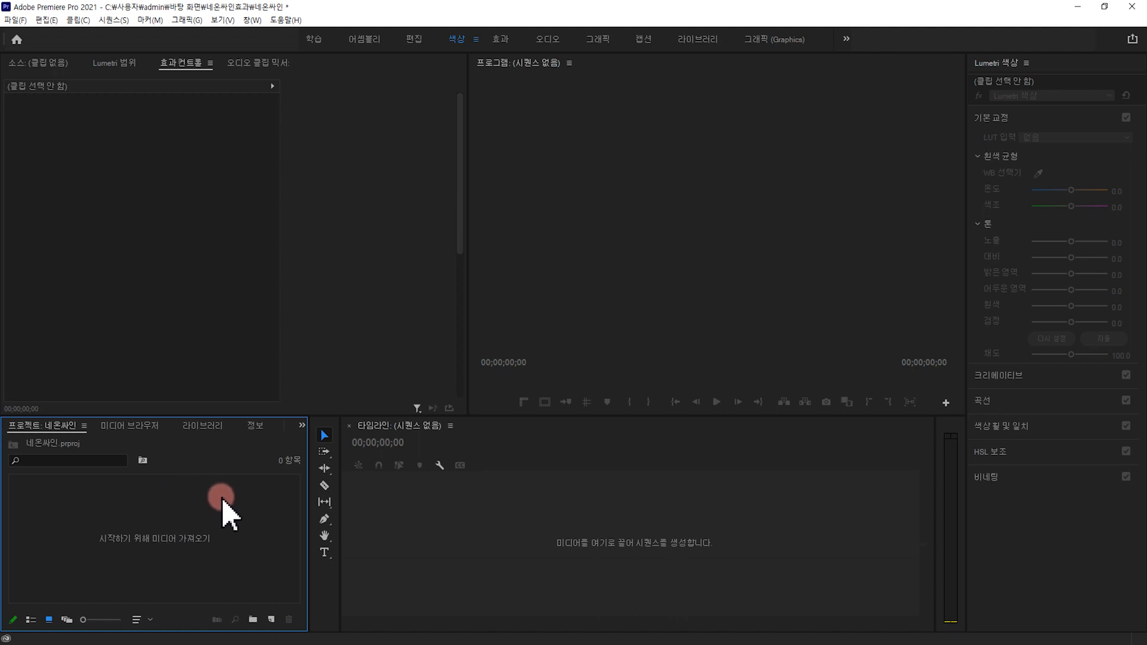
Create a new sequence from the DSLR 1080p30 preset and name it 네온효과.
left_click(13, 23)
mouse_move(21, 36)
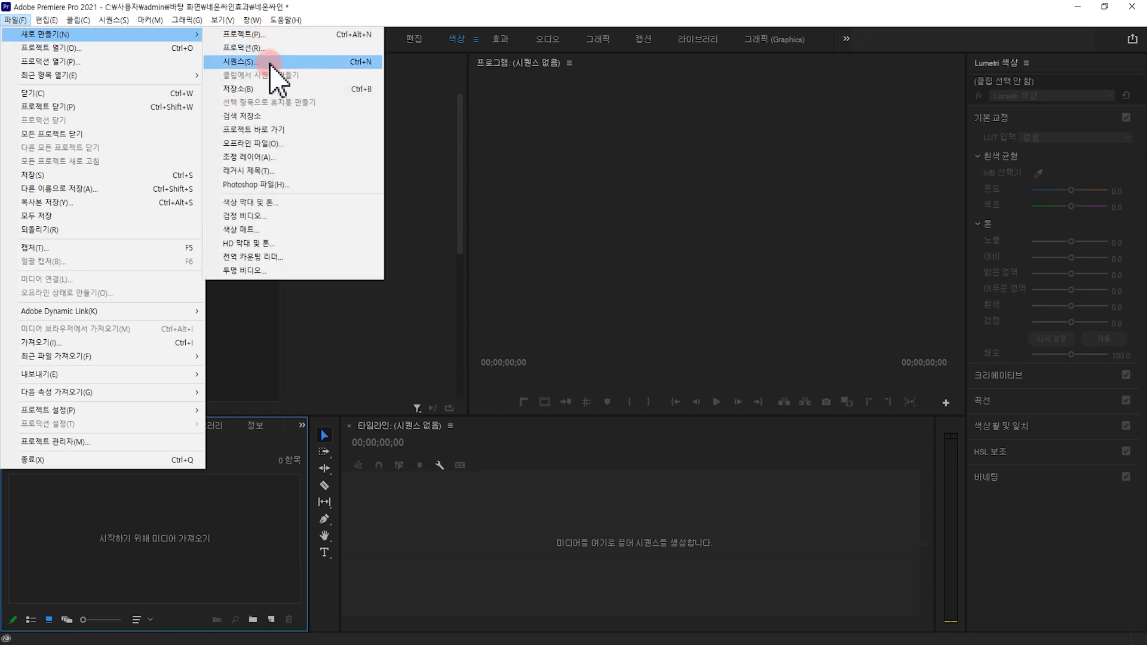
left_click(272, 63)
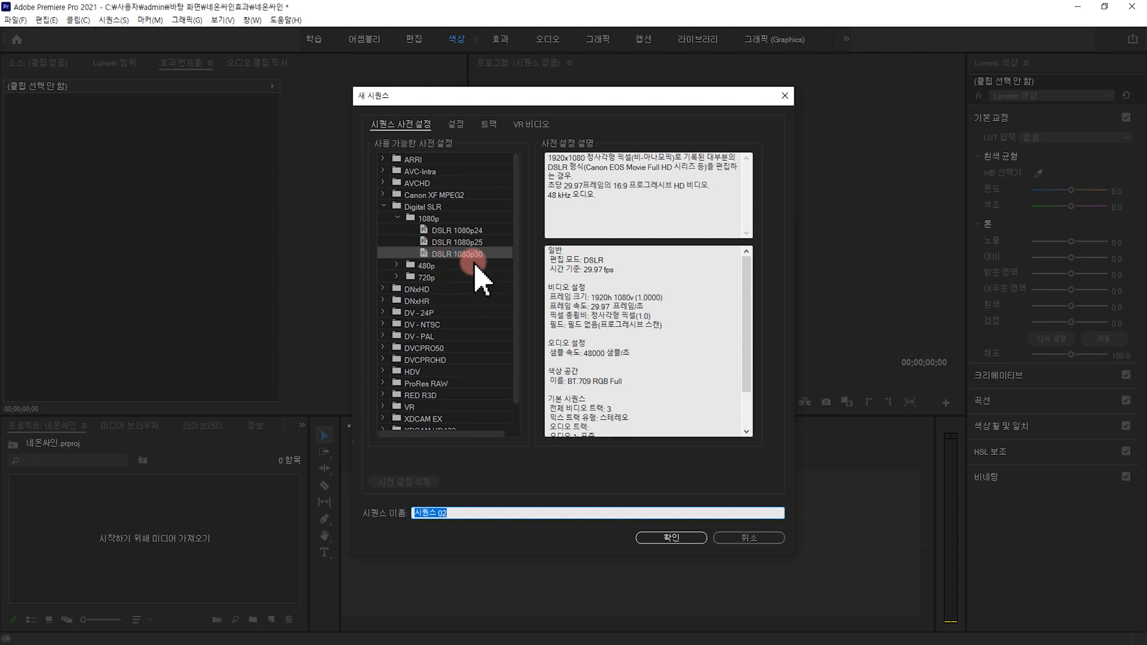
key("BackSpace")
left_click(670, 537)
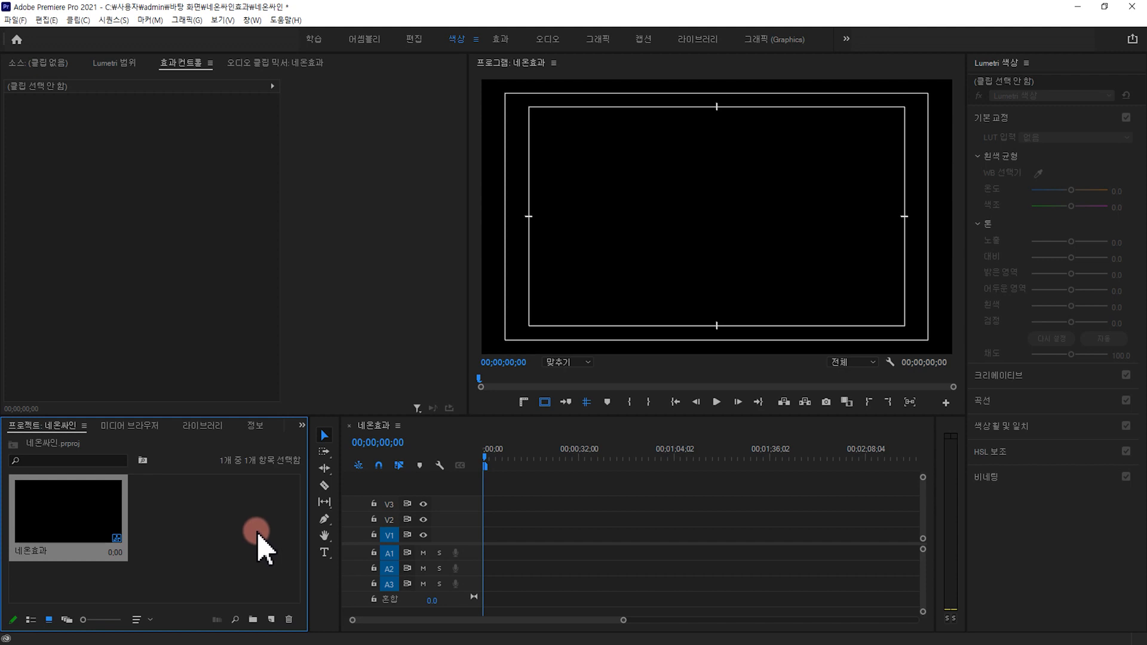
Import the brick wall image 벽돌.jpg and place it at the start of track V1.
double_click(222, 541)
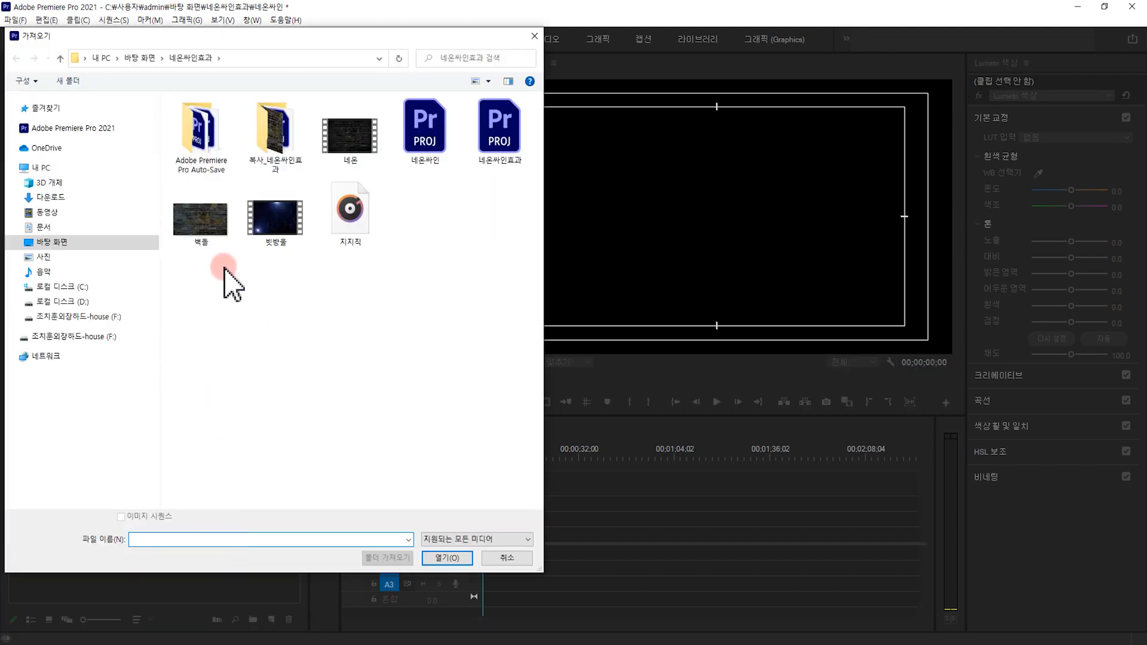
left_click(206, 238)
left_click(448, 558)
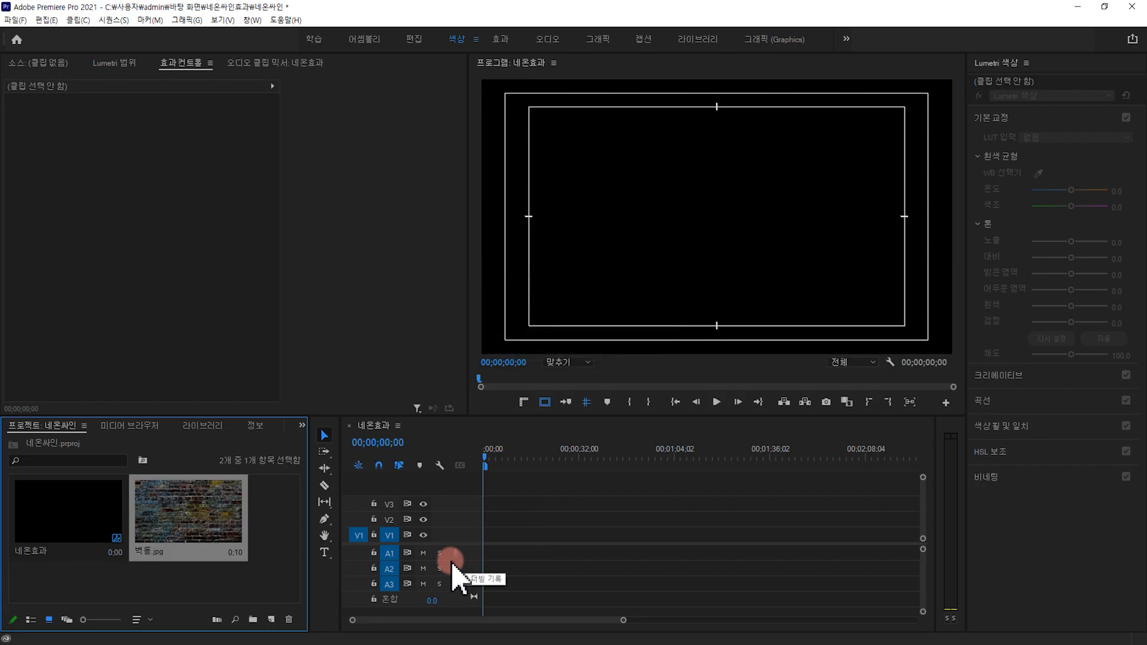
left_click_drag(208, 548, 480, 542)
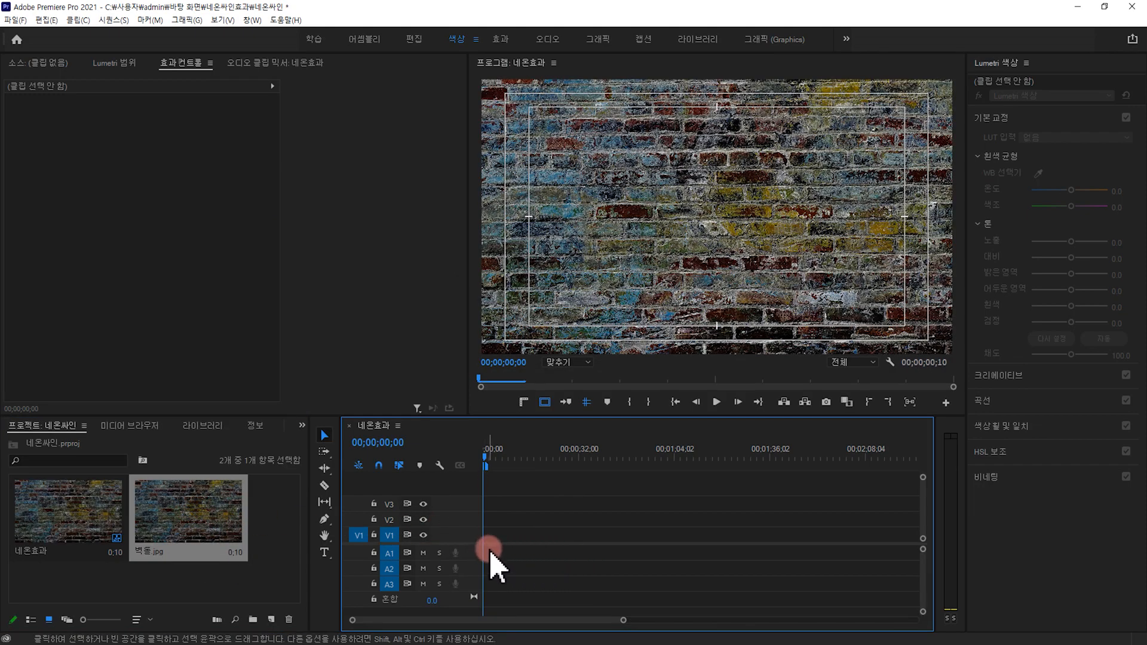
Extend the 벽돌.jpg clip to end at 00;00;05;00 and return the playhead to the sequence start.
key("=")
key("=")
key("=")
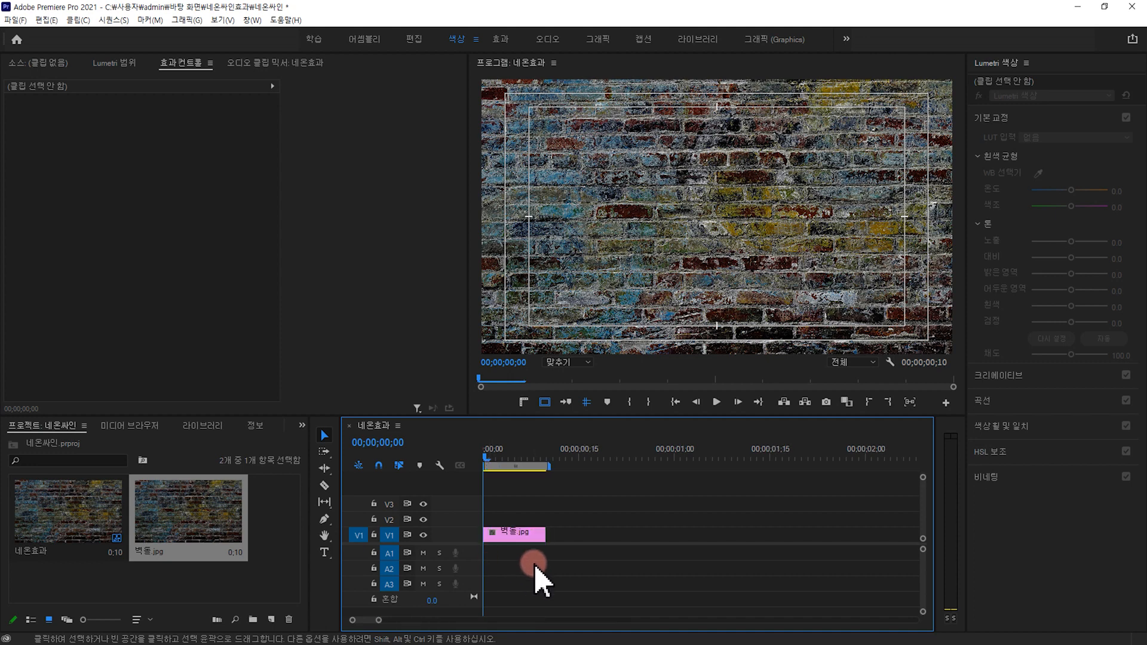
key("=")
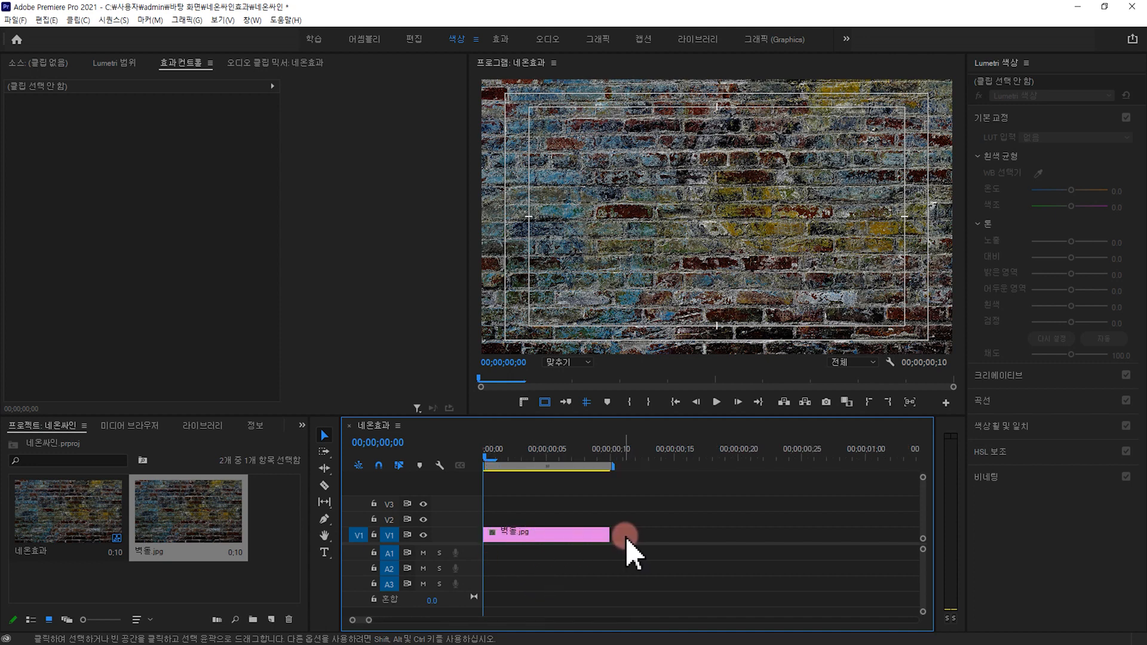
key("minus")
key("minus")
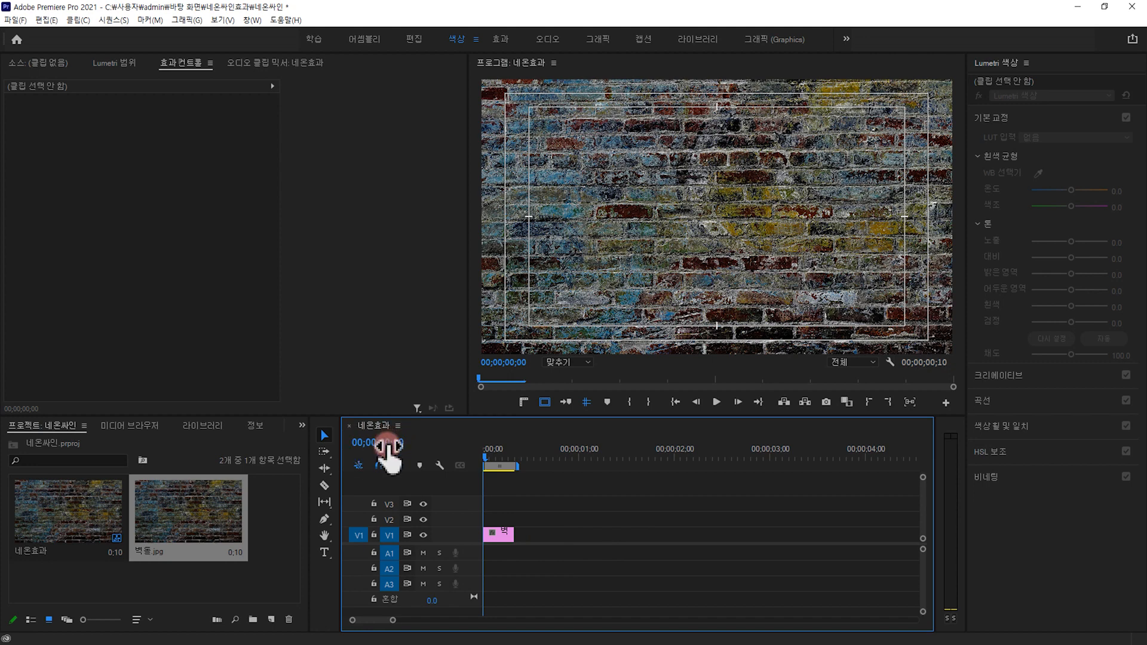
left_click(383, 443)
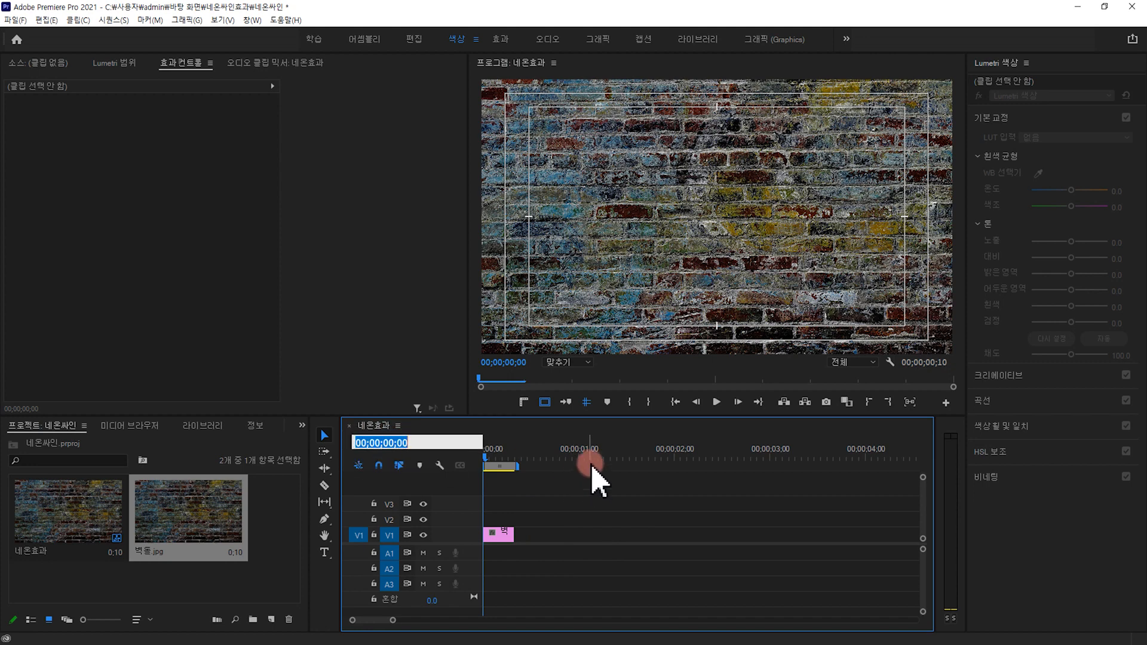
type("500")
key("Return")
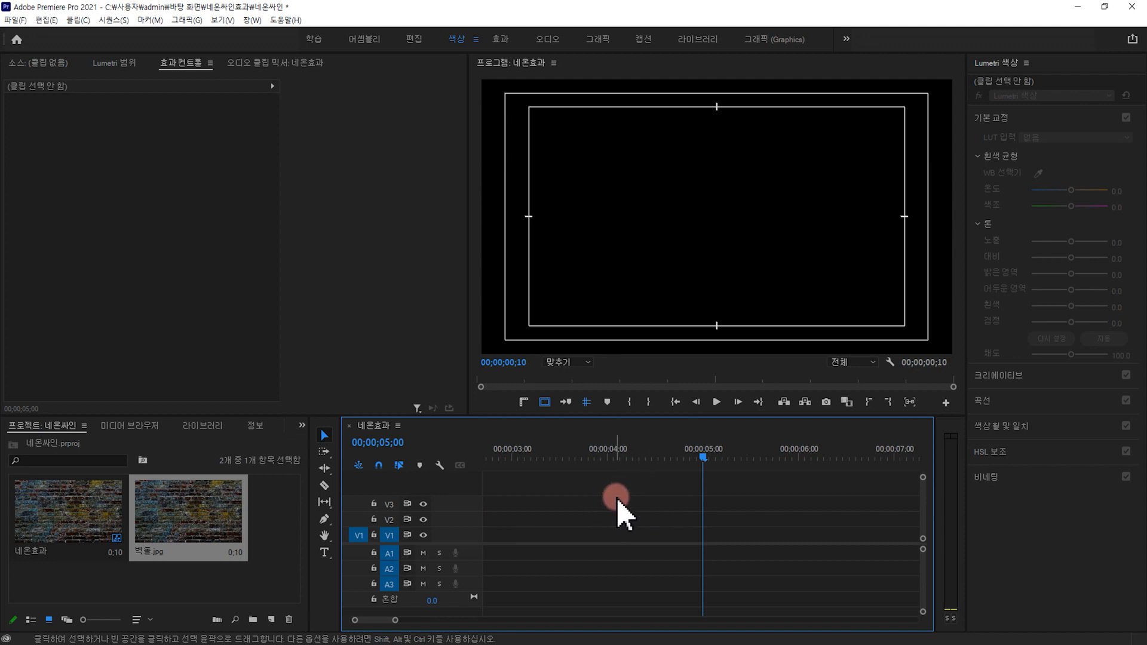
key("minus")
key("minus")
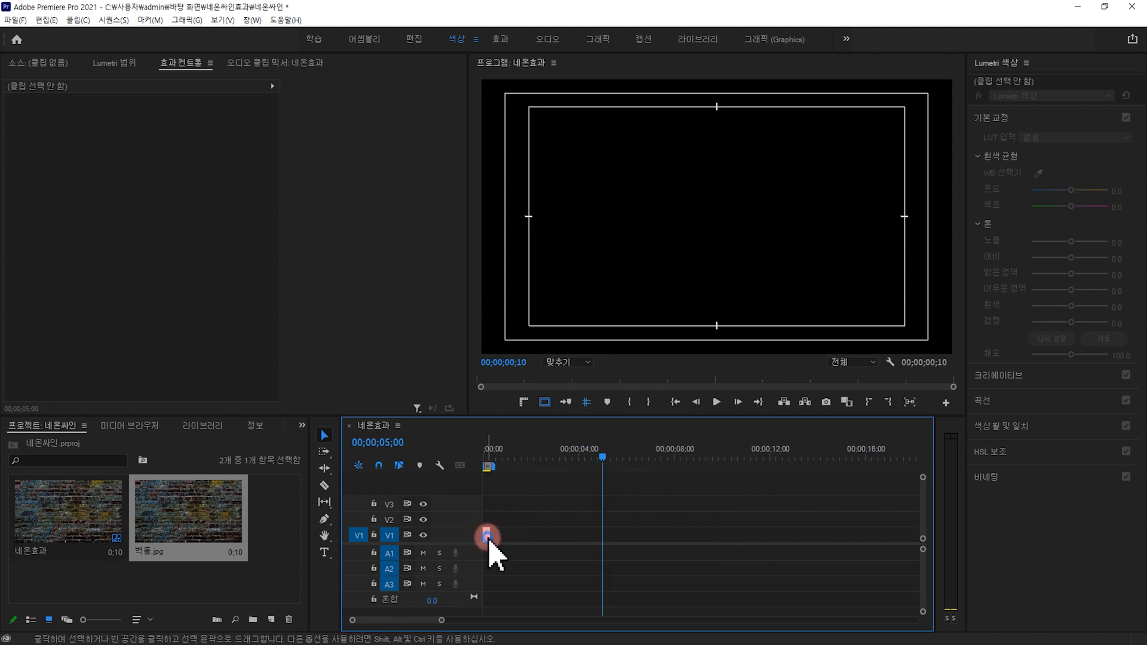
left_click(487, 536)
left_click_drag(488, 533, 602, 535)
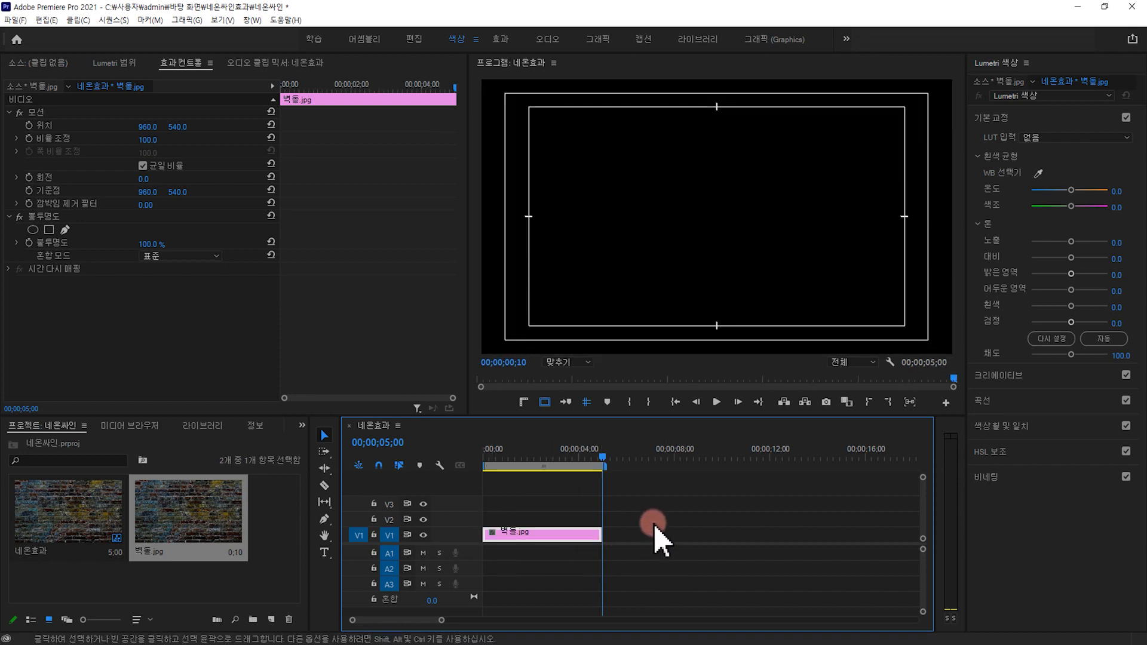
key("Home")
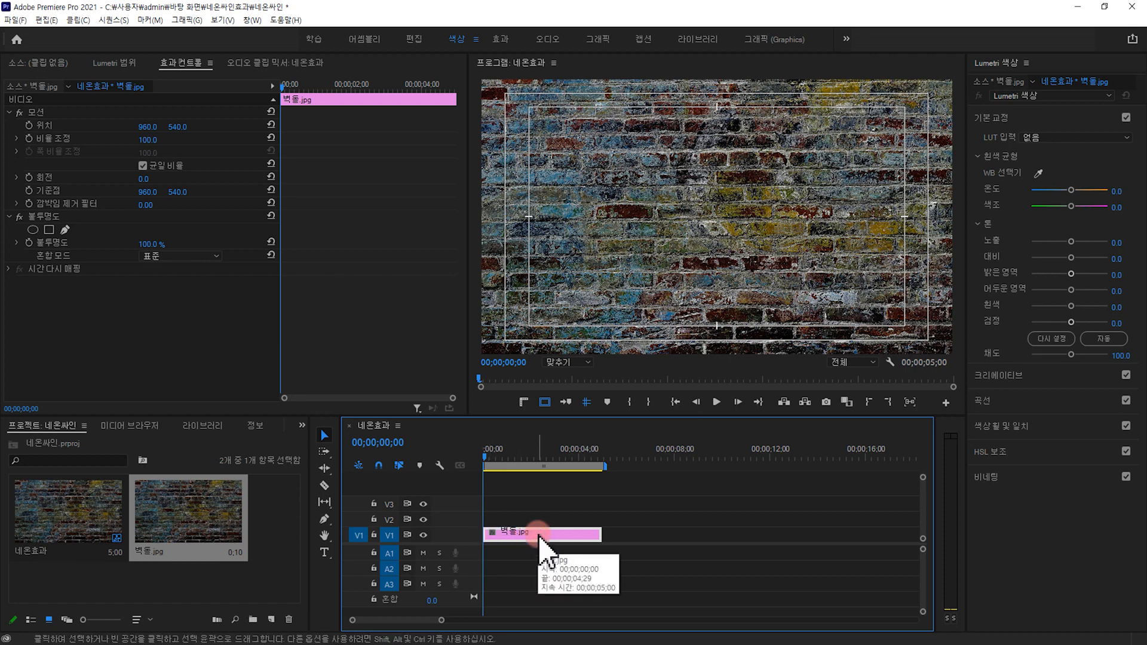
Darken the brick clip with Lumetri Color, using a vignette amount of -3.0, a lower vignette midpoint and an exposure of -3.1.
key("alt+shift+3")
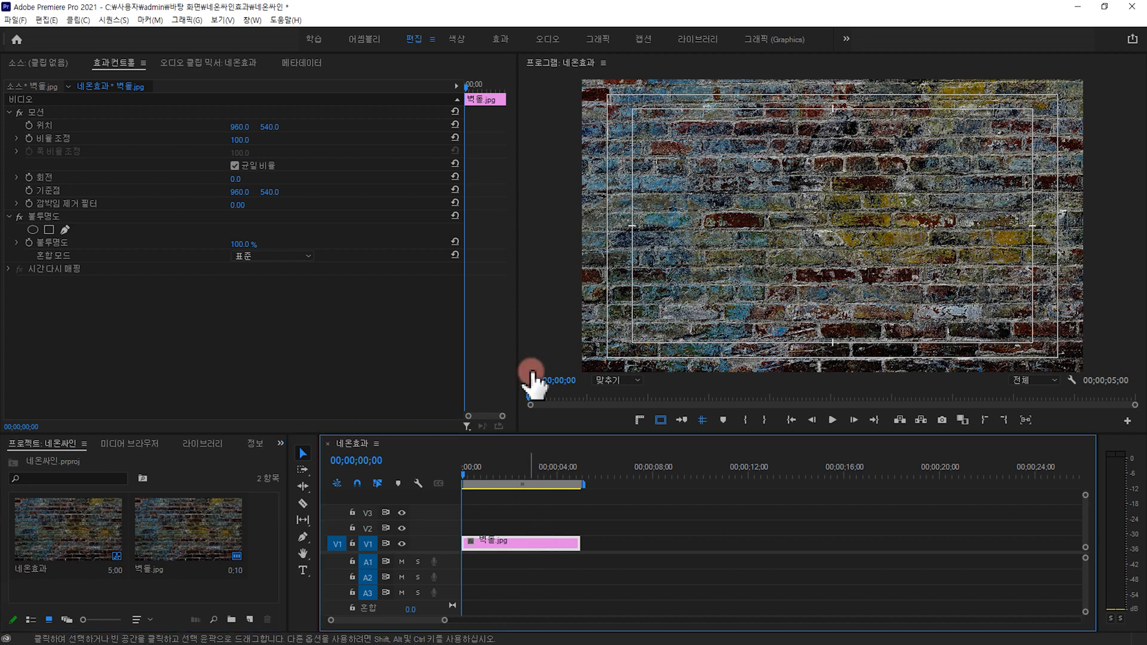
left_click(456, 40)
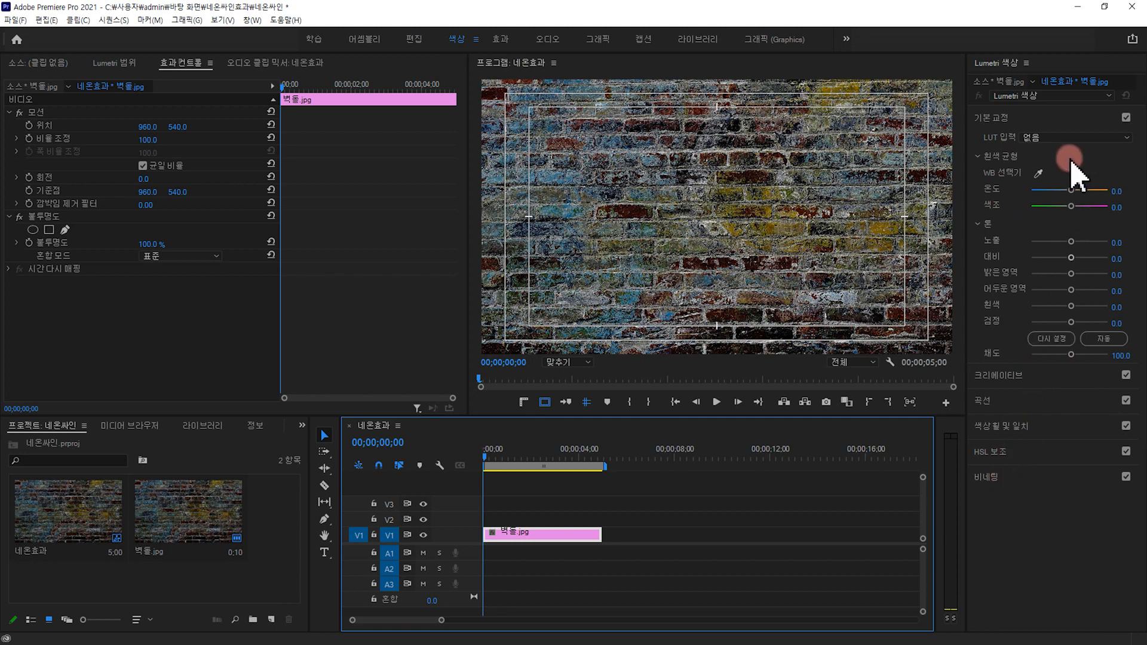
left_click(1044, 121)
left_click(993, 246)
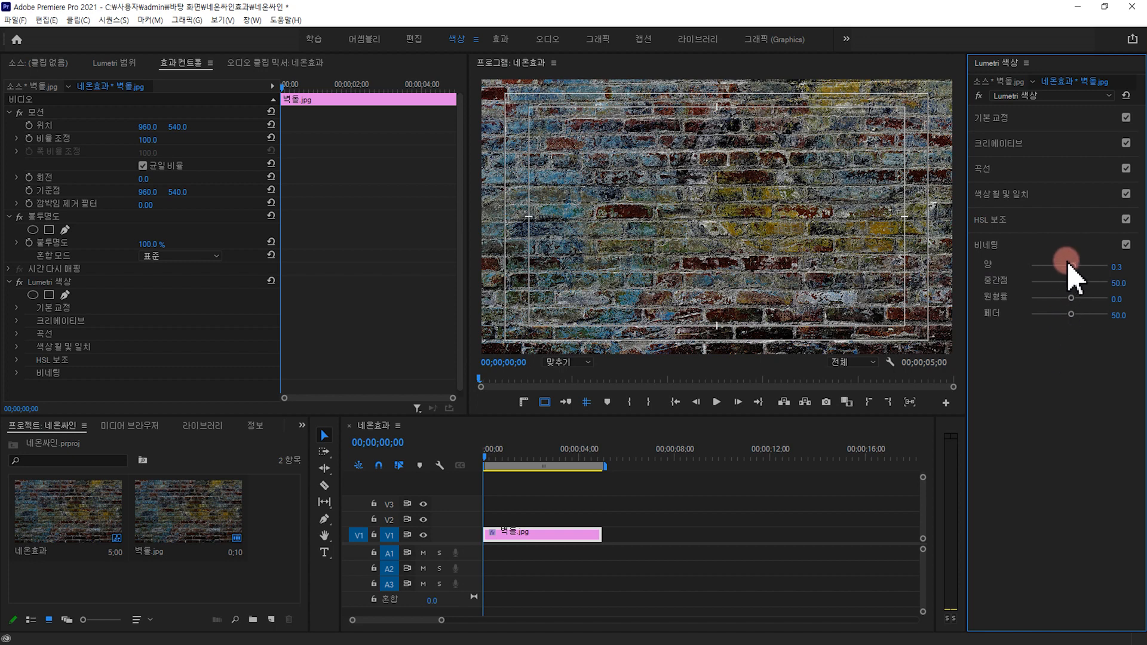
left_click_drag(1072, 268, 1109, 270)
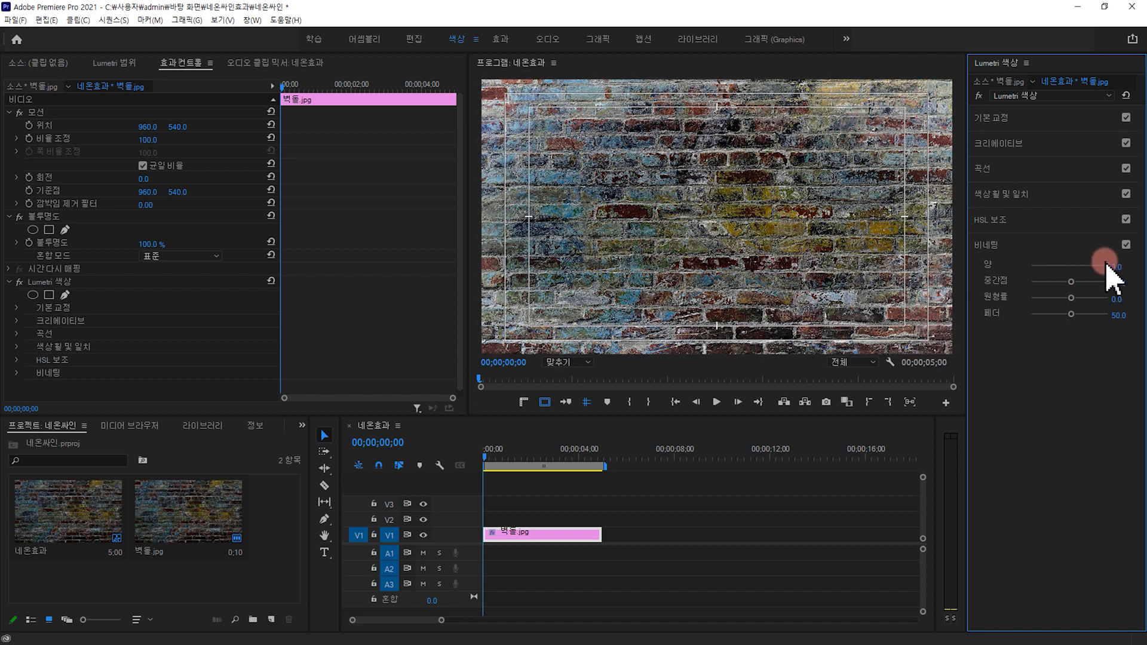
left_click_drag(1108, 267, 1030, 268)
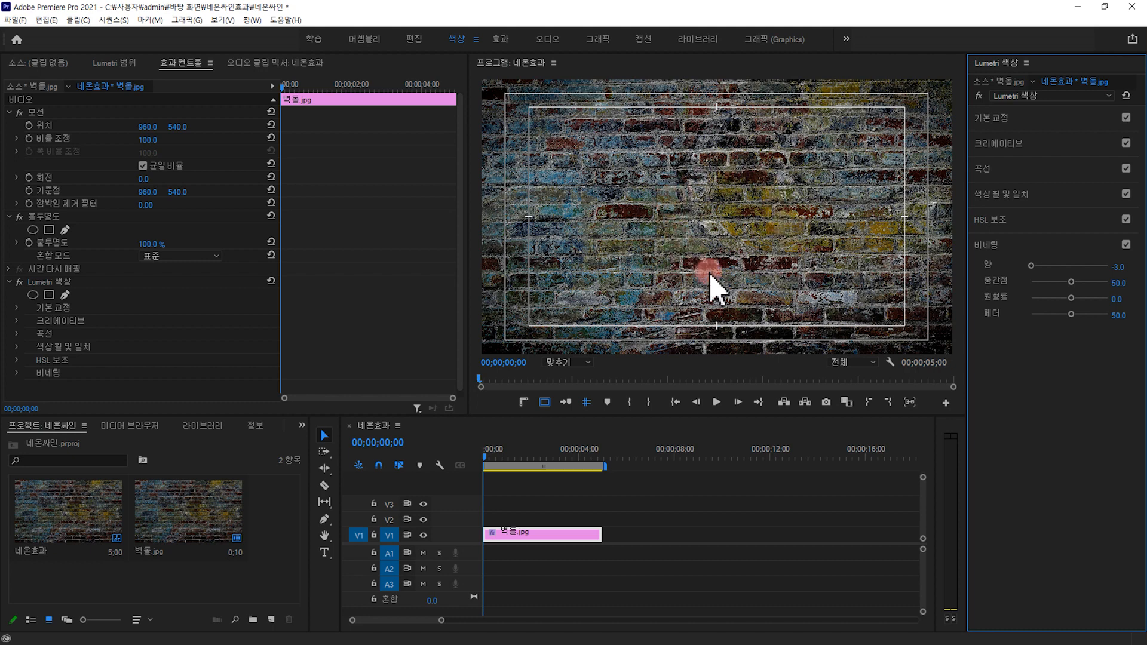
left_click_drag(1072, 283, 1011, 303)
left_click(990, 119)
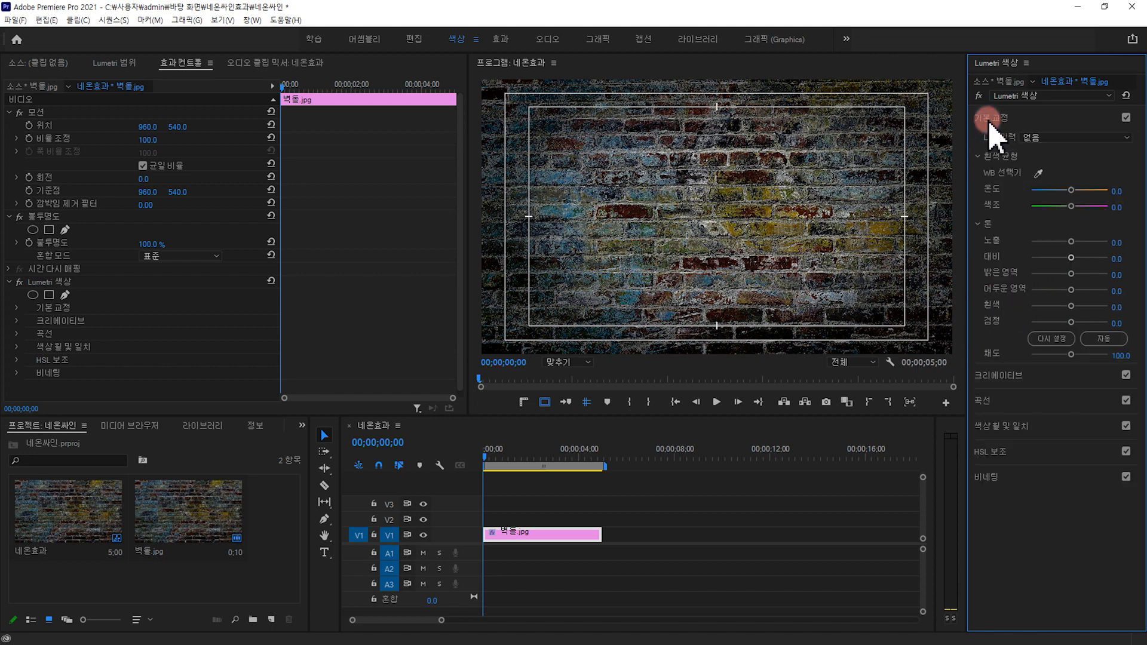
mouse_move(1064, 247)
left_mouse_down()
mouse_move(1095, 248)
mouse_move(1046, 250)
left_mouse_up()
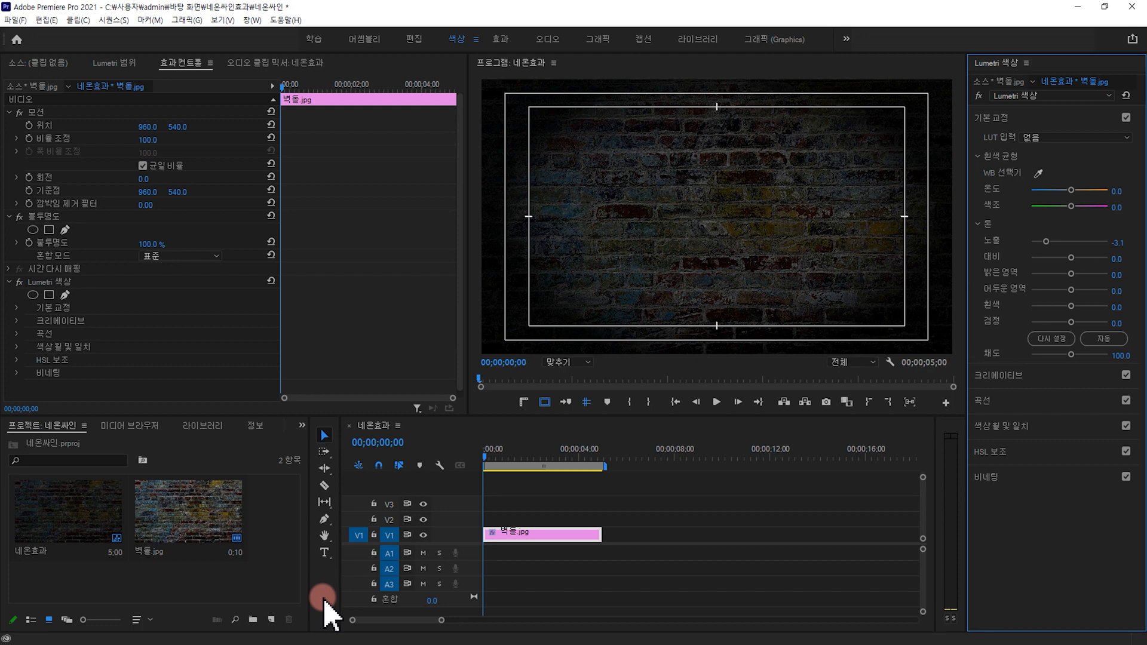
Add a text layer reading AEUSEBIO over the brick wall with the Type tool.
left_click(325, 552)
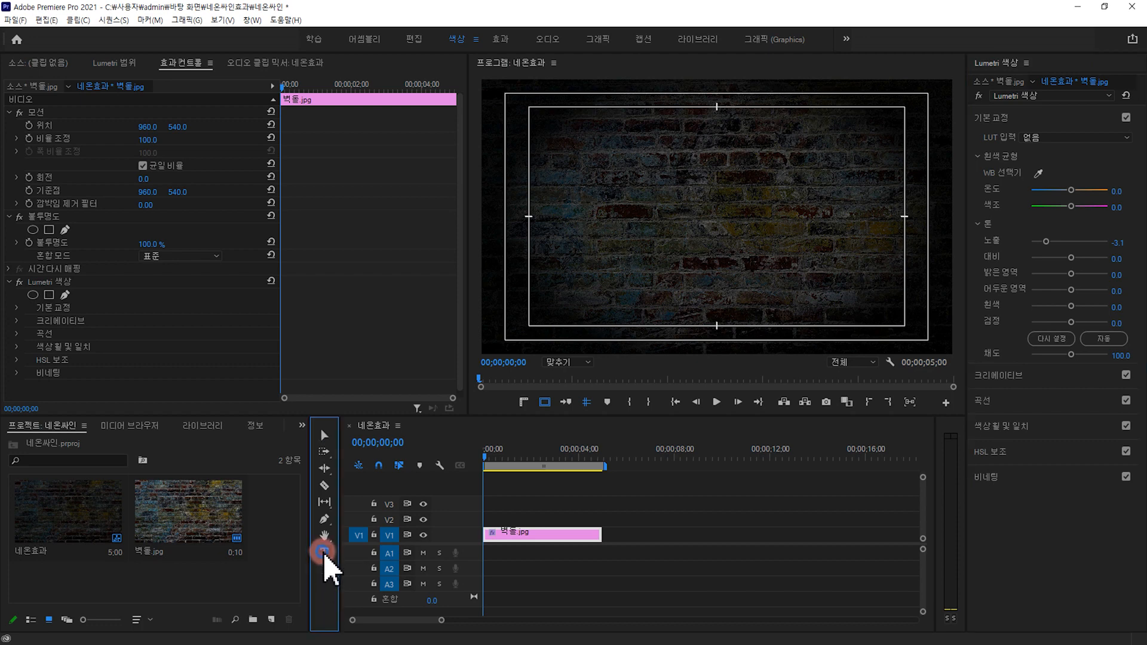
left_click(601, 212)
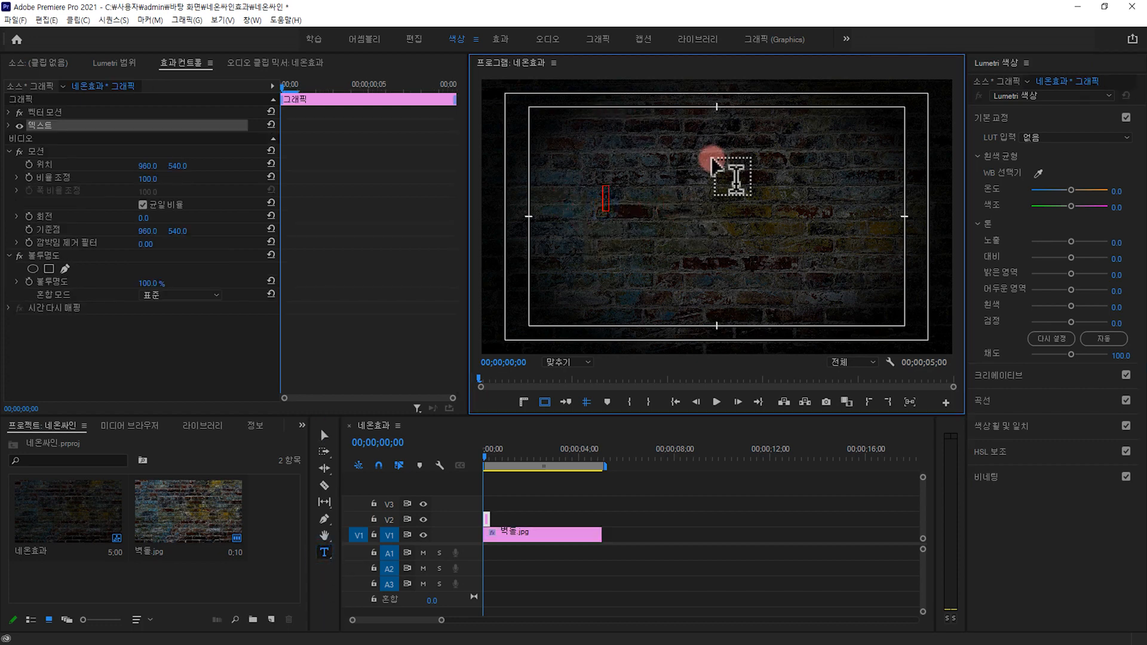
type("AEUSEBIO")
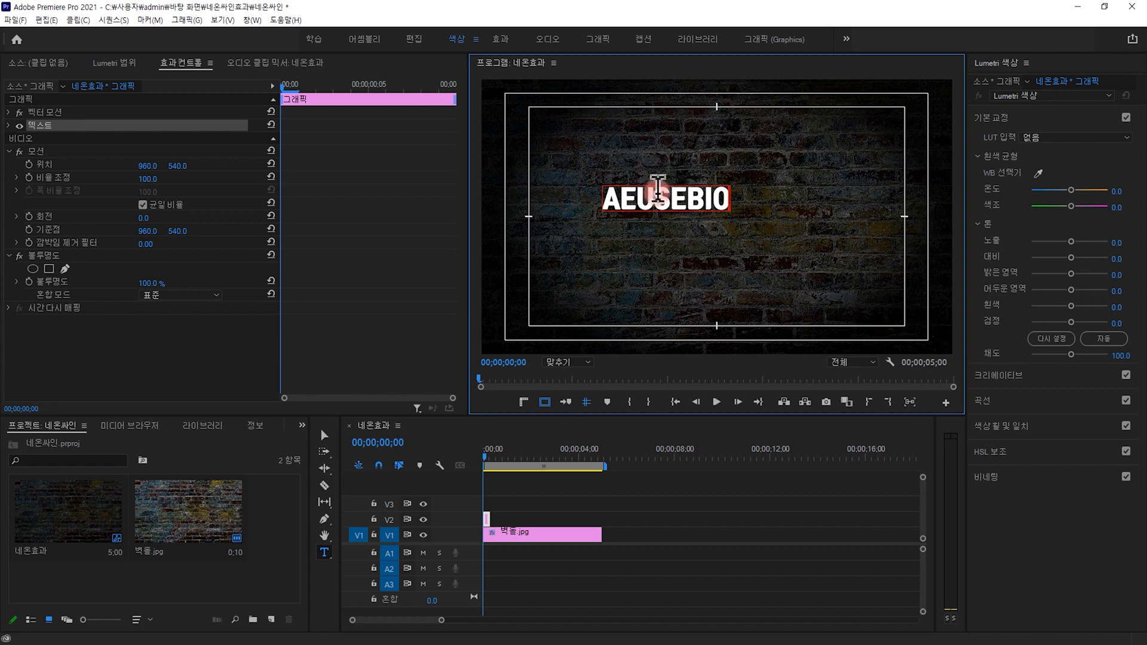
left_click(324, 435)
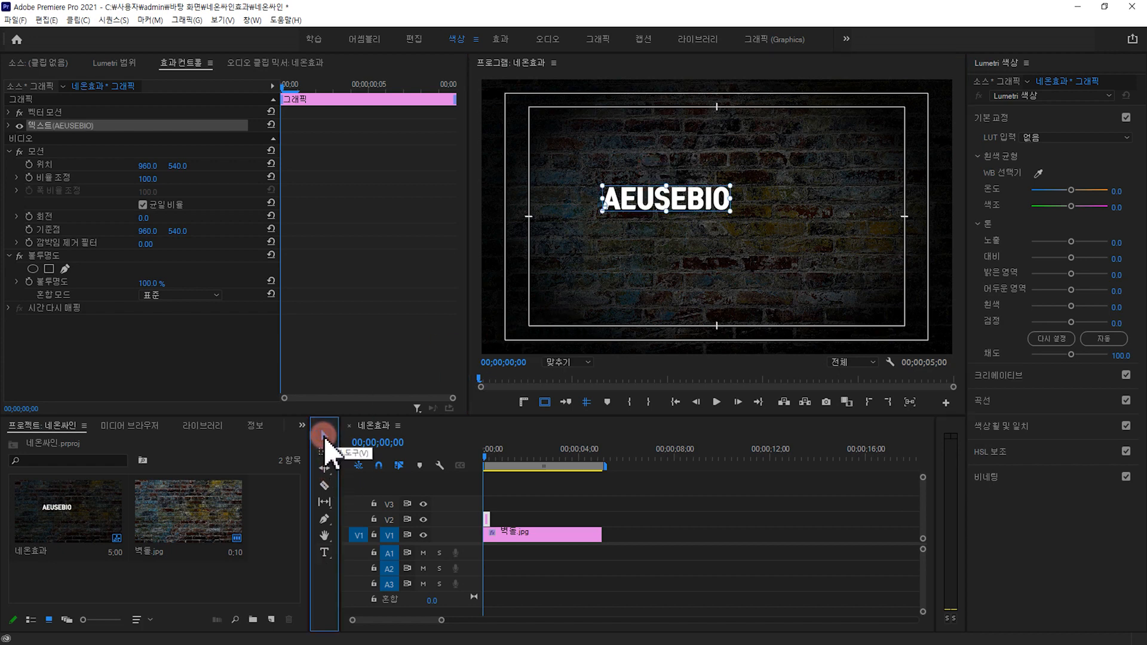
Show the text layer's source text properties and enlarge the AEUSEBIO title to almost twice its size.
left_click(714, 200)
left_click(10, 126)
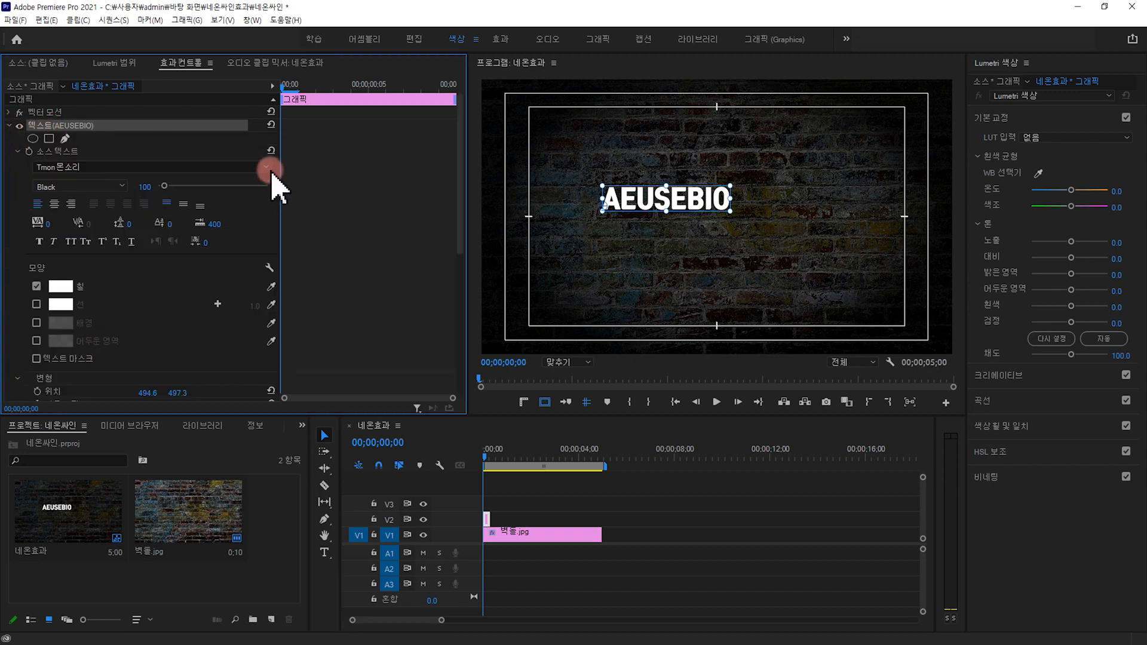
left_click(231, 167)
left_click_drag(731, 212, 824, 211)
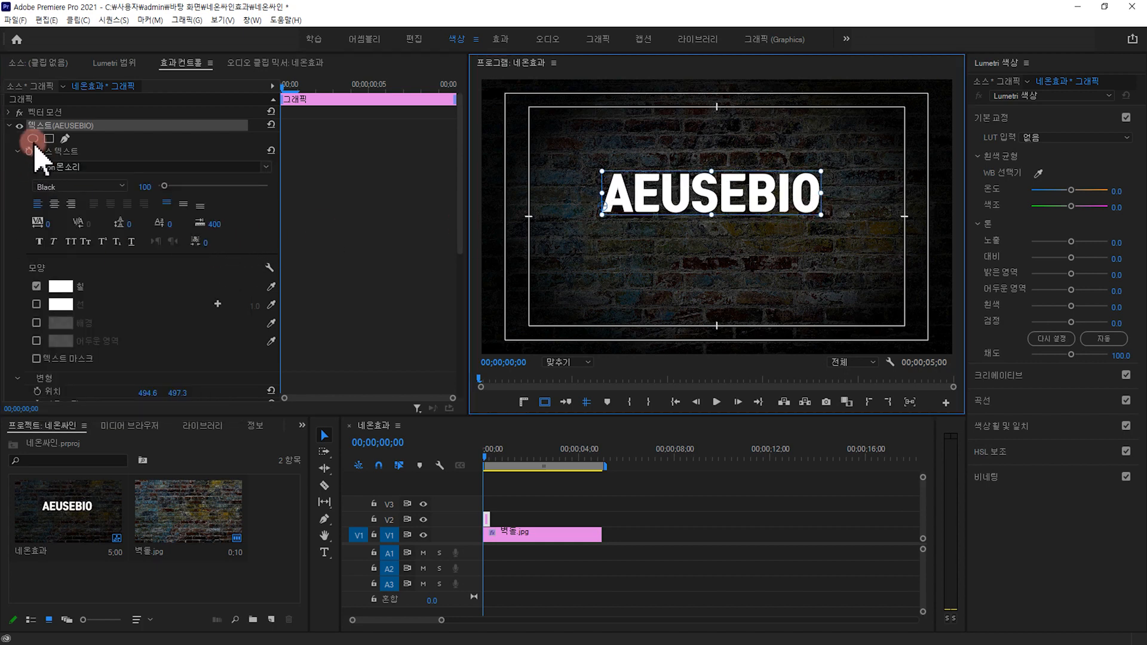
Center-align the AEUSEBIO title and fit it mid-frame at position 961.7, 591.4, scaled slightly smaller.
left_click(54, 204)
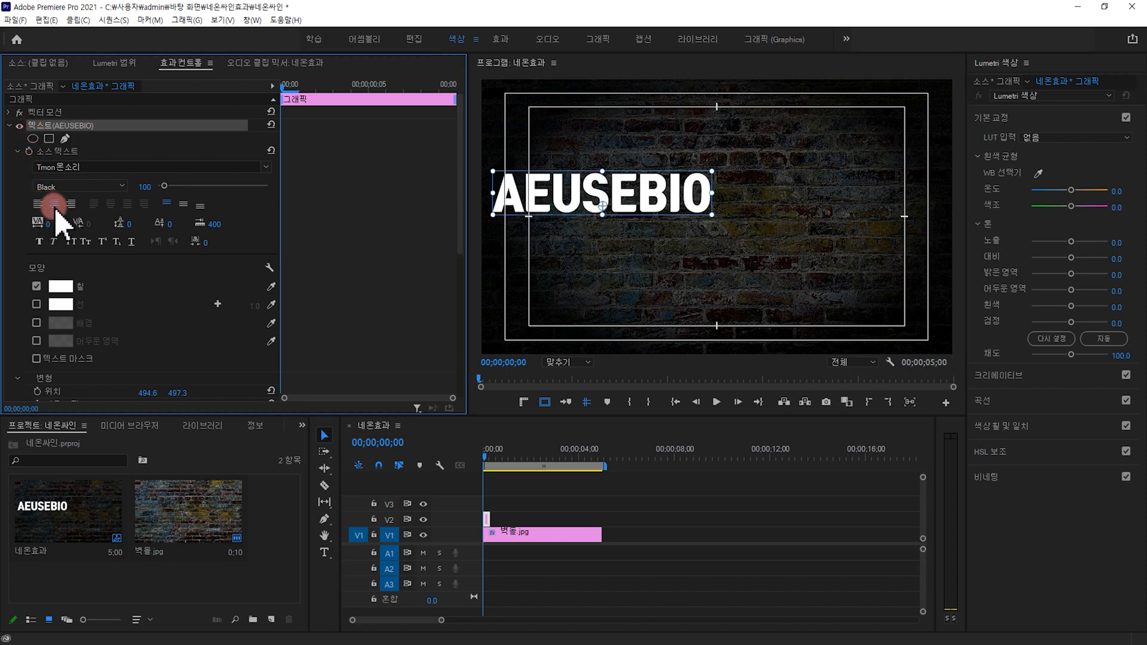
left_click(672, 200)
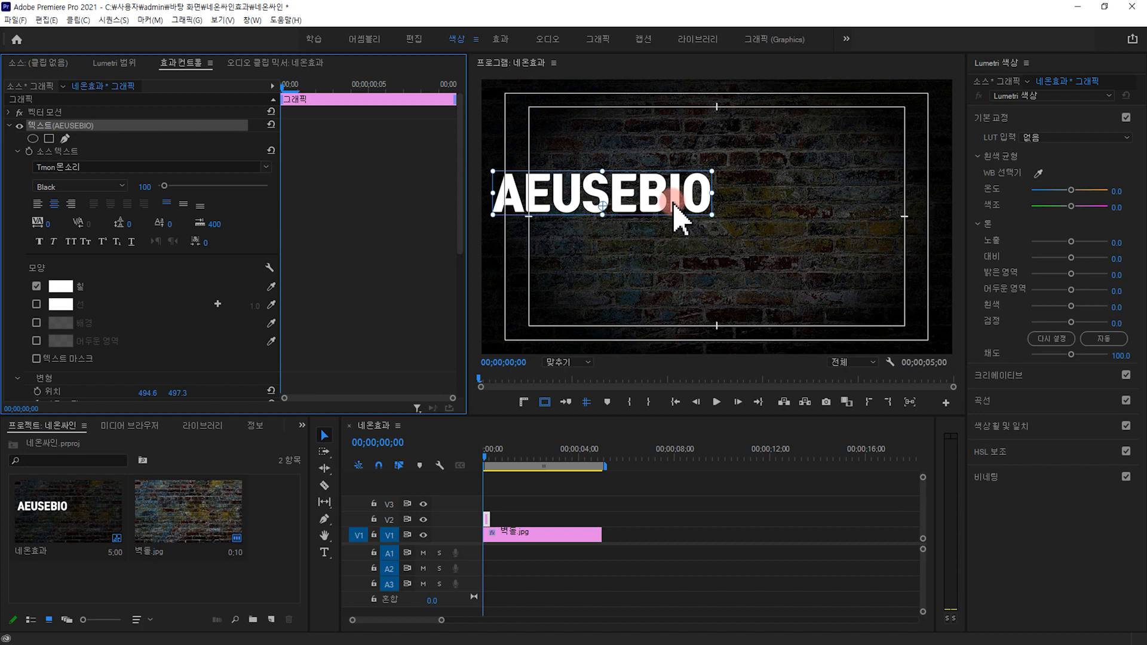
left_click(600, 190)
left_click_drag(605, 191, 729, 226)
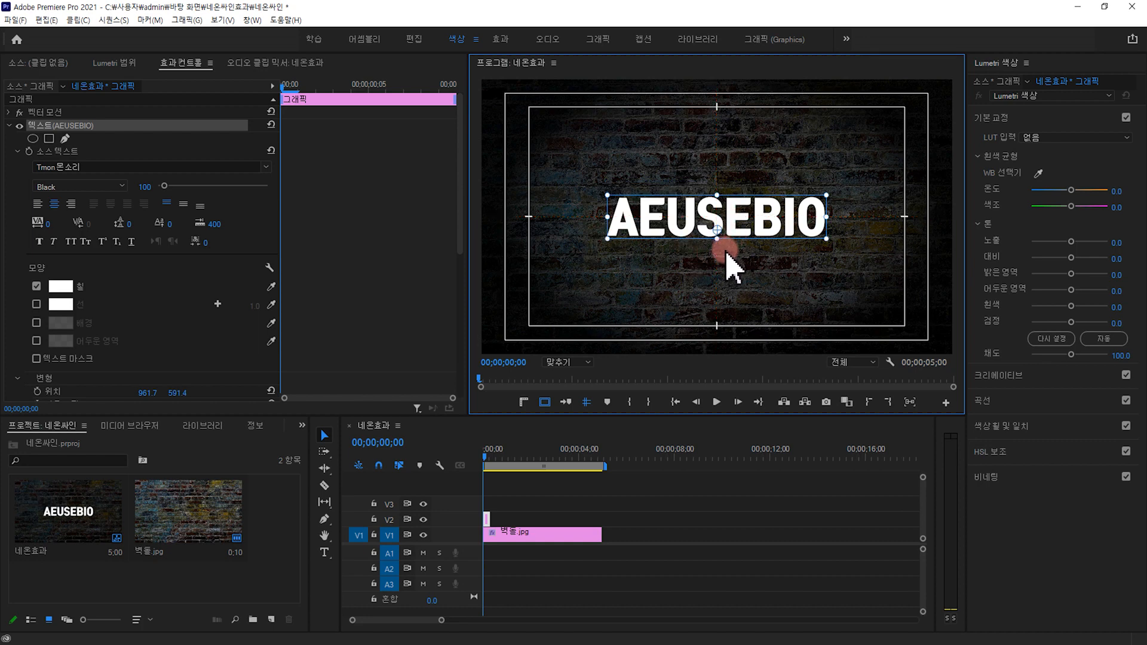
left_click_drag(827, 216, 803, 225)
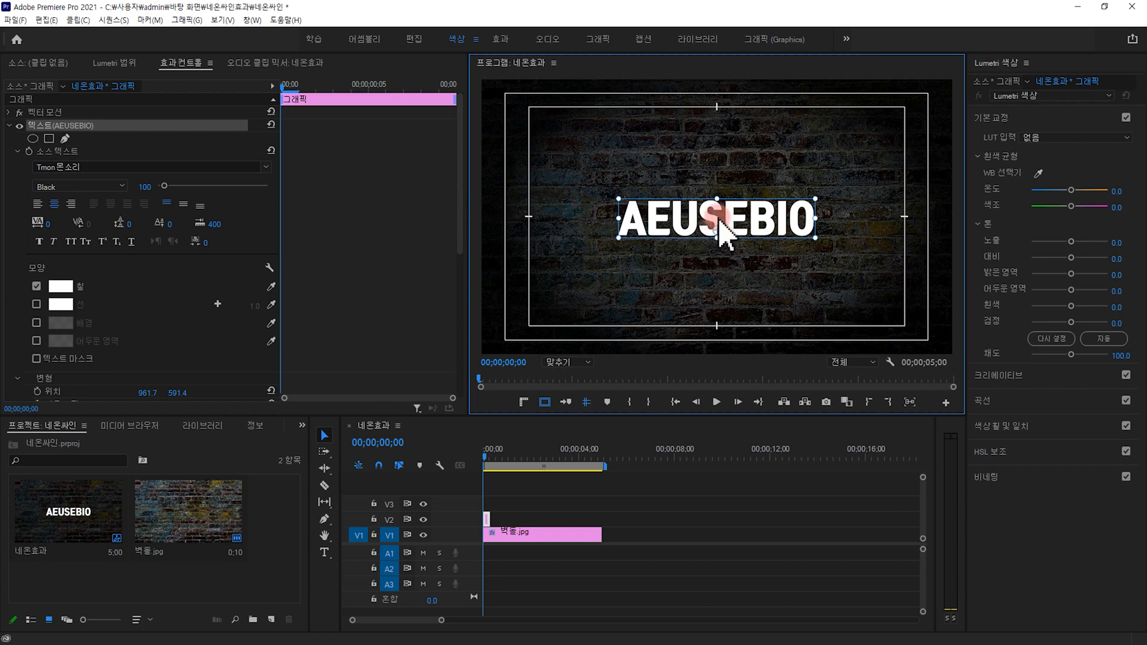
mouse_move(816, 217)
left_mouse_down()
mouse_move(884, 217)
mouse_move(821, 216)
left_mouse_up()
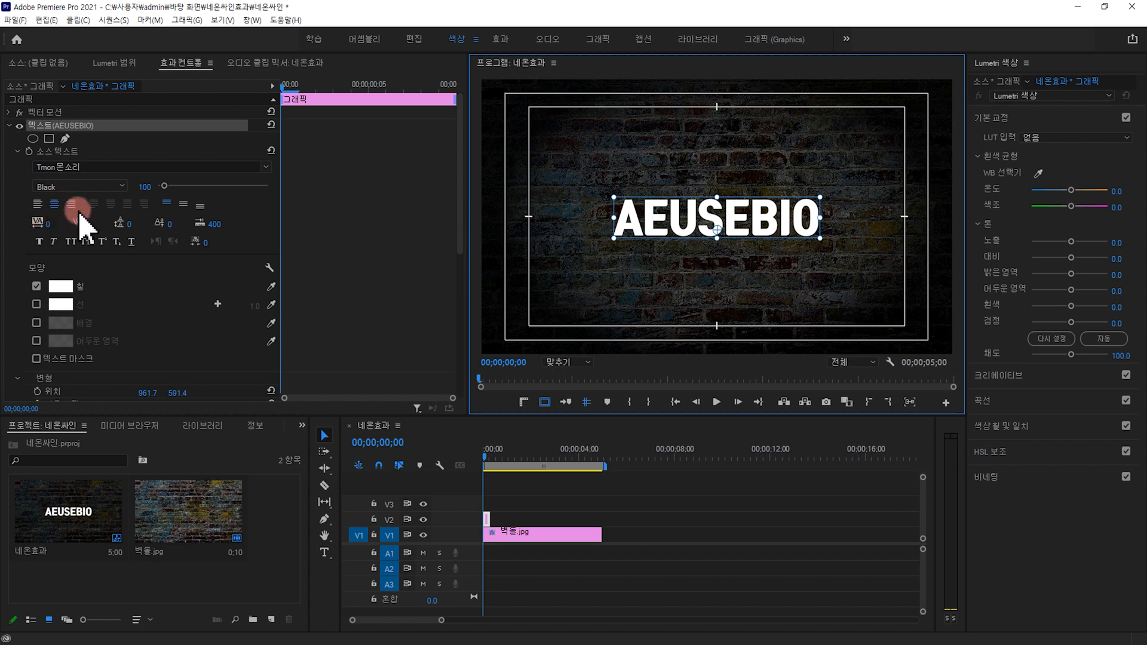
Extend the AEUSEBIO graphic clip on V2 to match the end of the brick clip below it.
left_click(488, 520)
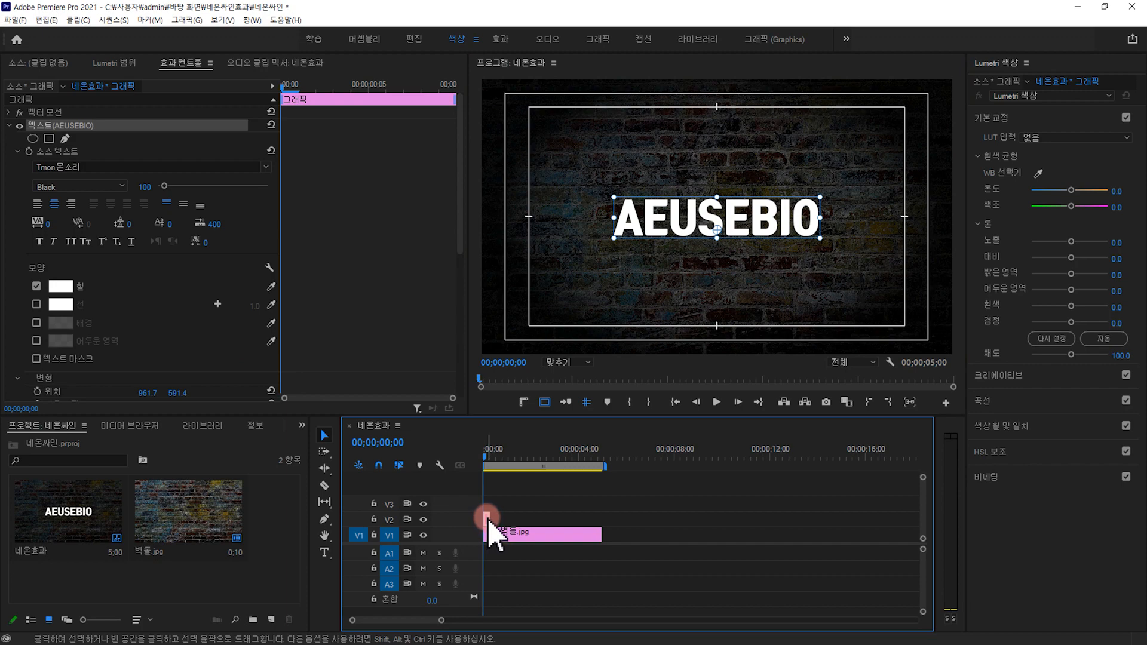
left_click_drag(489, 519, 600, 532)
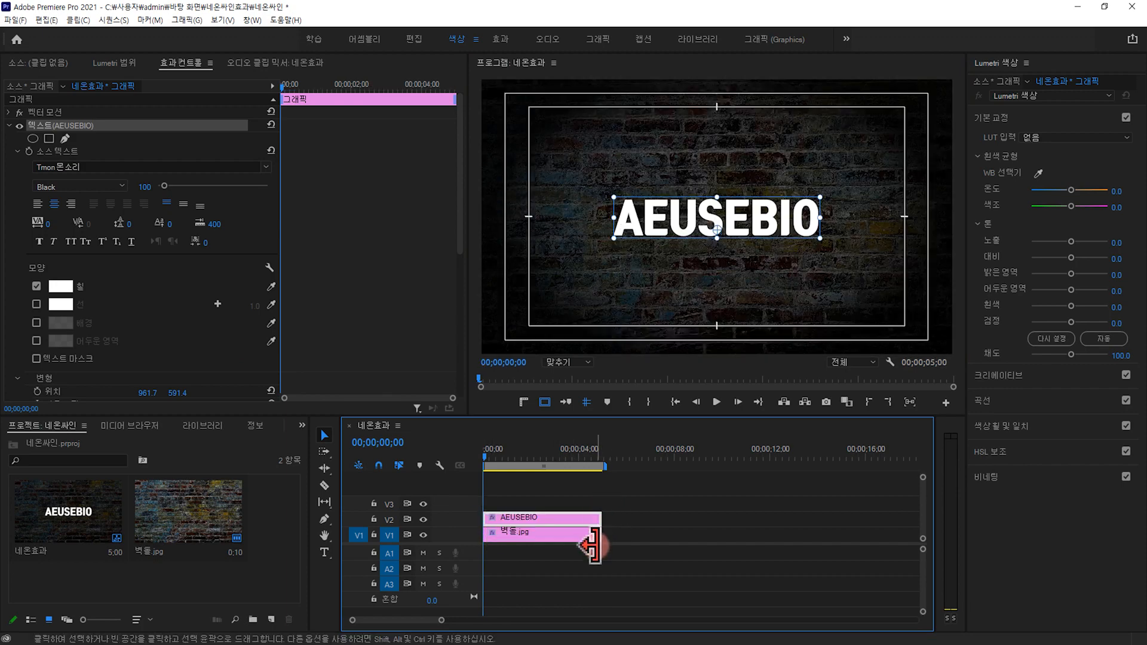
left_click(60, 157)
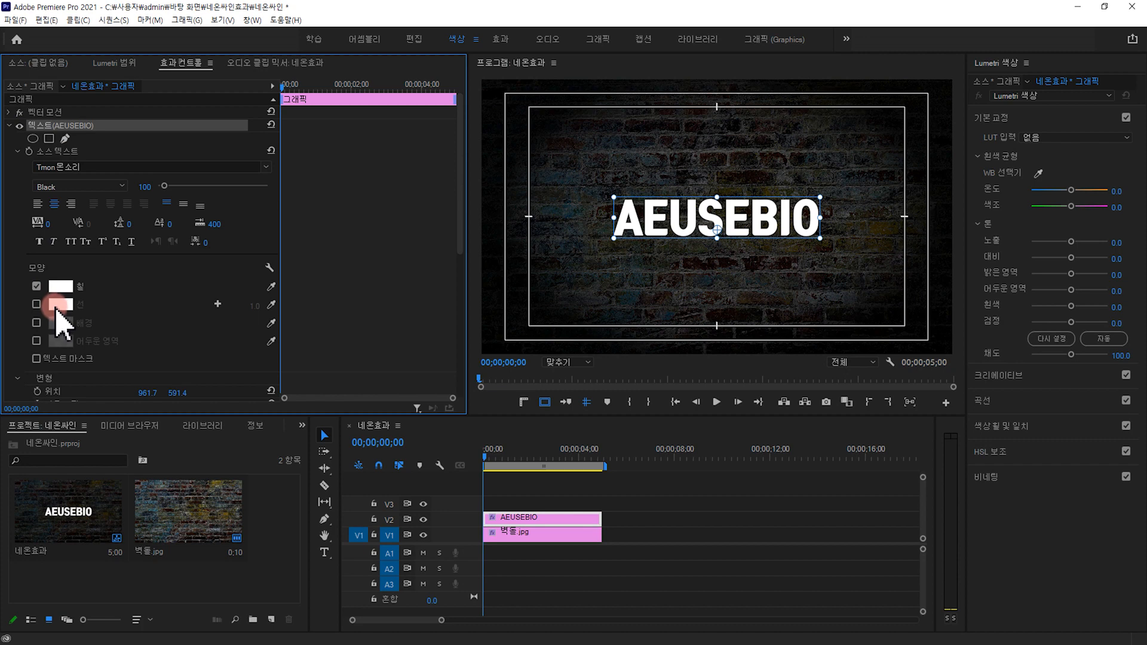
Replace the AEUSEBIO title's fill with a 6.0-wide stroke and set its tracking to 51.
left_click(36, 286)
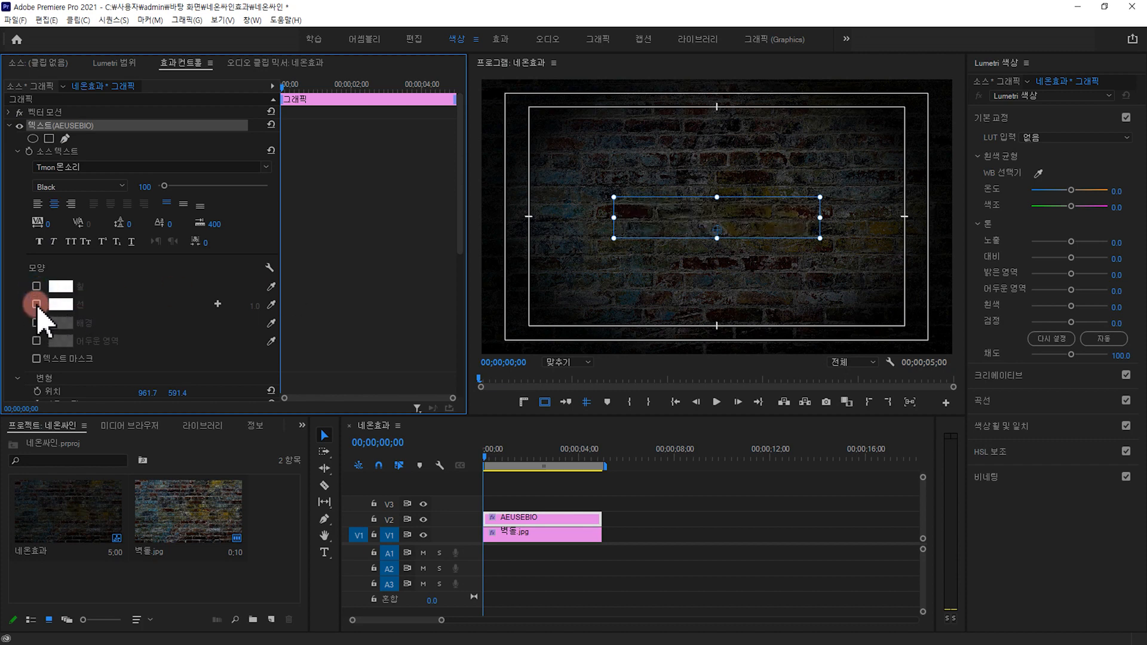
left_click(36, 304)
left_click_drag(254, 306, 276, 306)
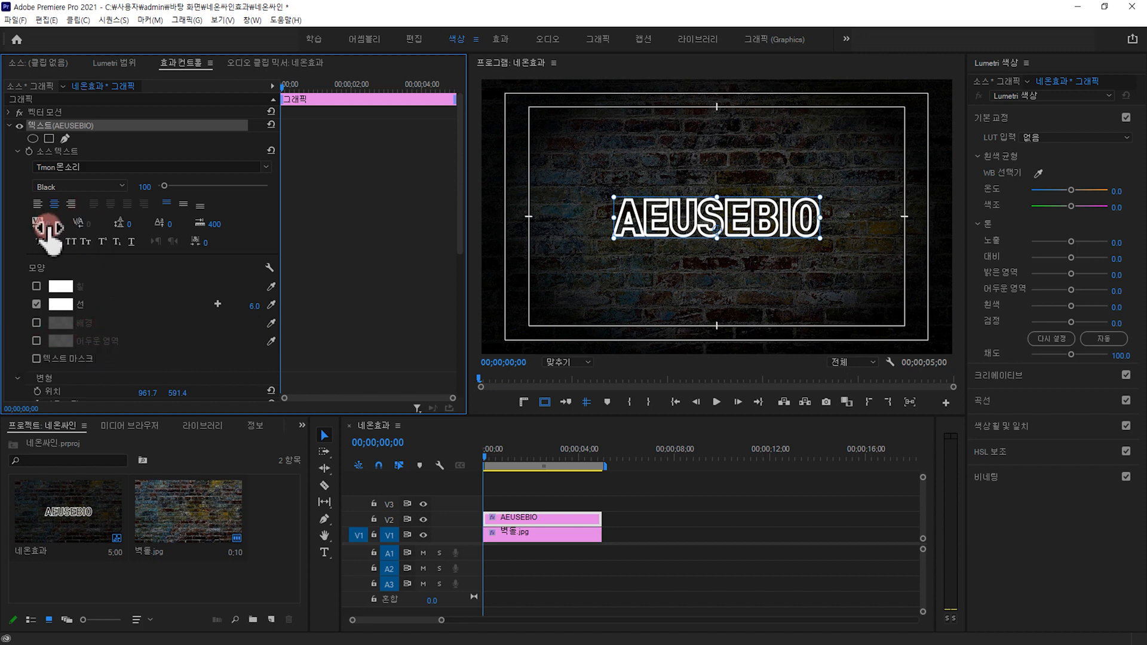
left_click_drag(48, 224, 78, 224)
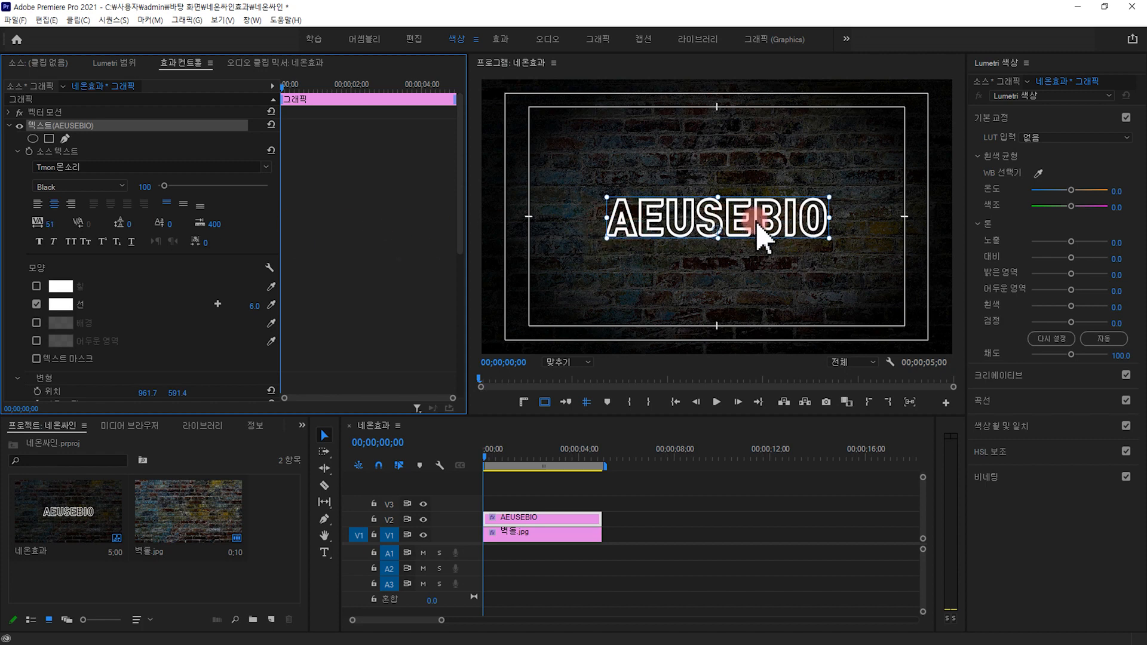
Change the AEUSEBIO title's stroke colour to a bright sky blue.
left_click(62, 305)
left_click_drag(536, 334, 520, 394)
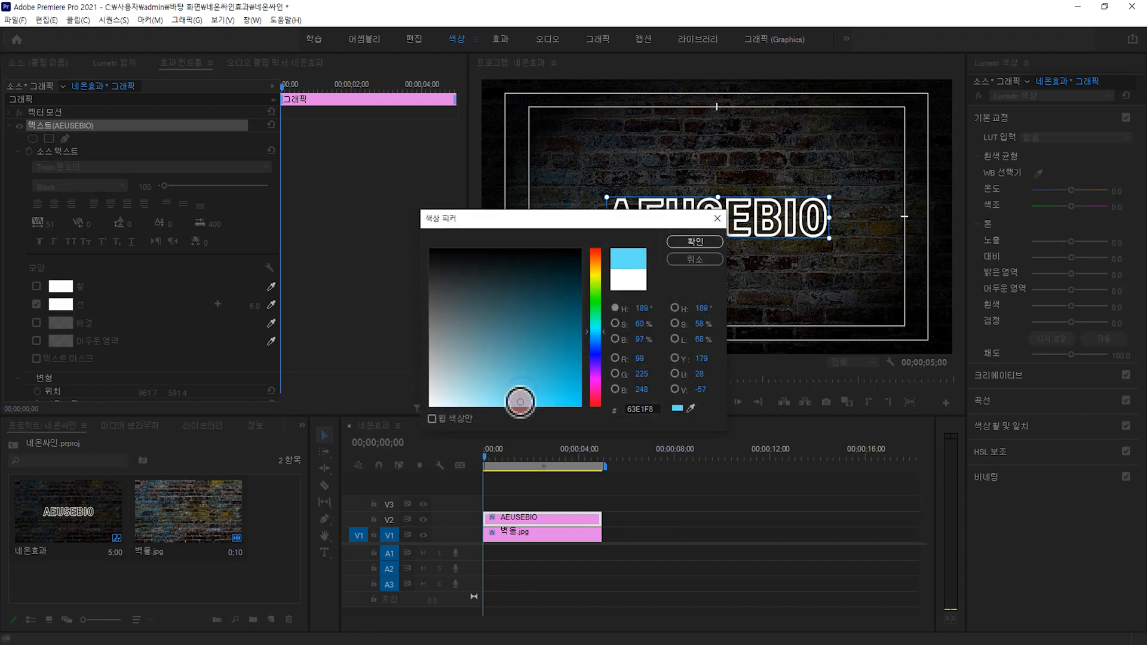
left_click(694, 242)
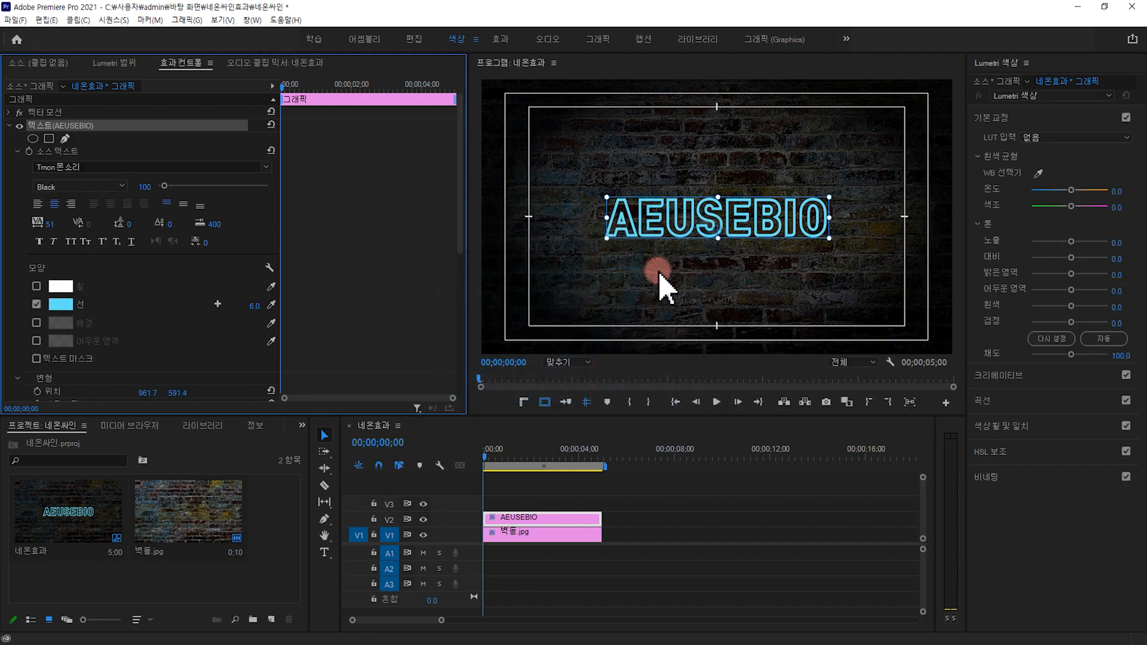
Turn on the AEUSEBIO title's shadow and colour it a deeper cyan blue than the stroke.
left_click(37, 341)
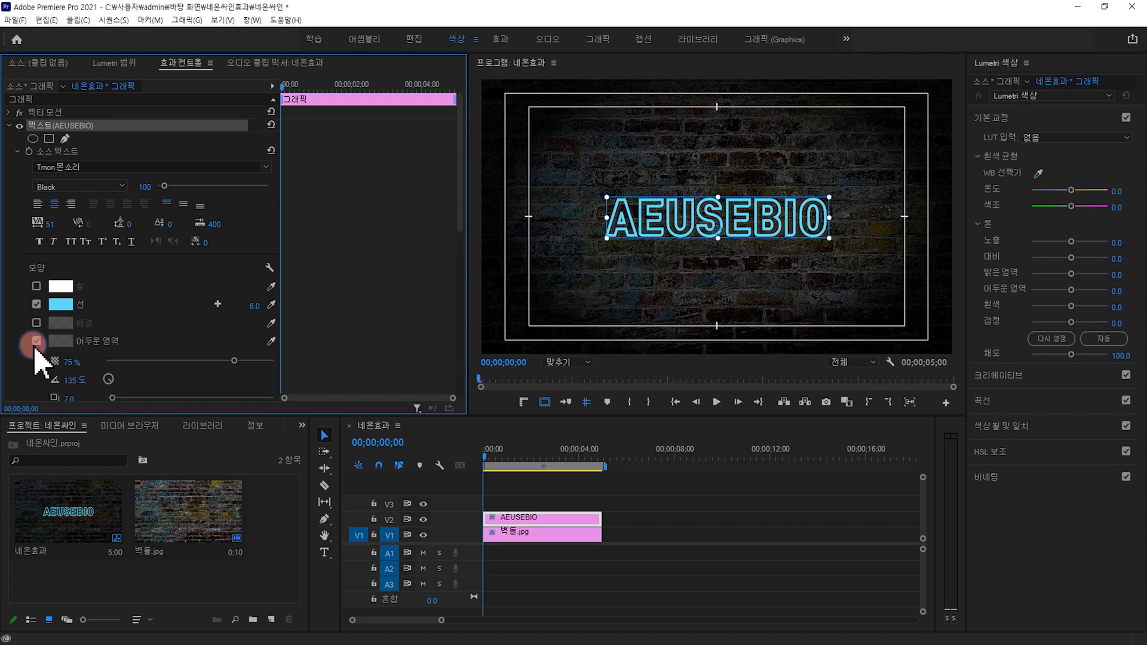
left_click(61, 338)
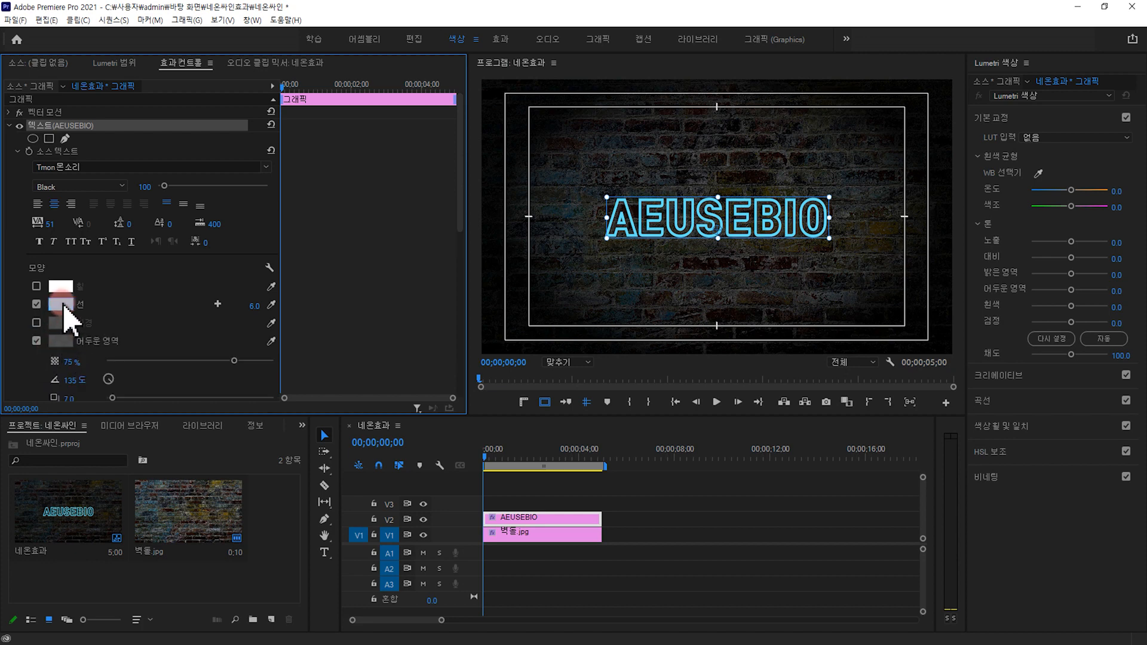
left_click(61, 338)
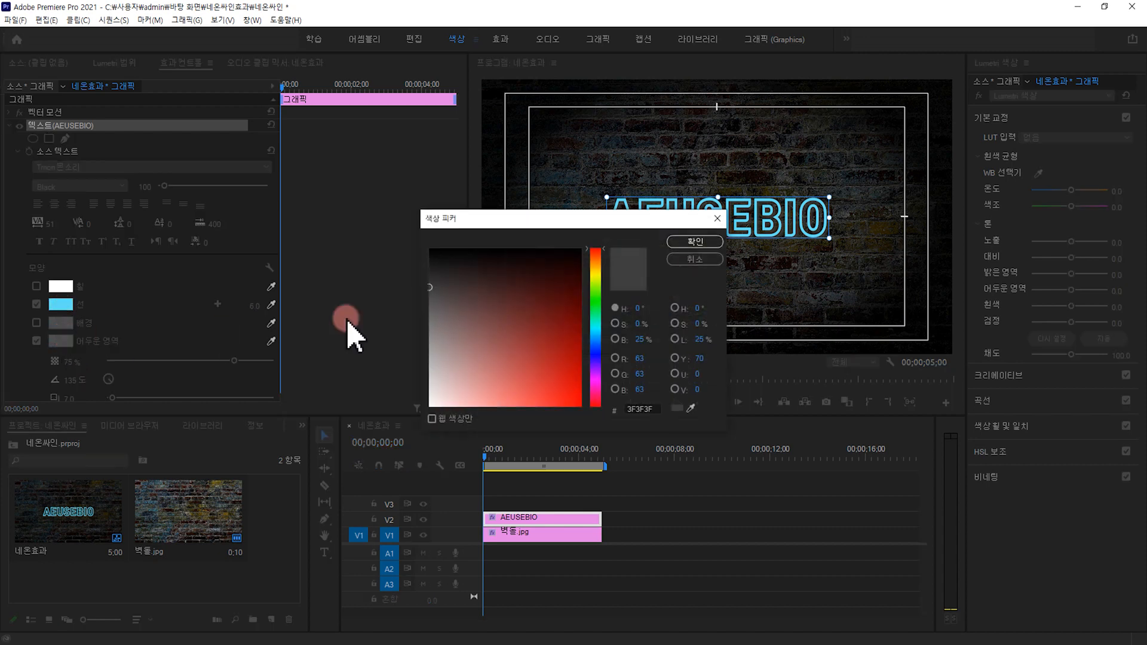
left_click(597, 335)
left_click(575, 374)
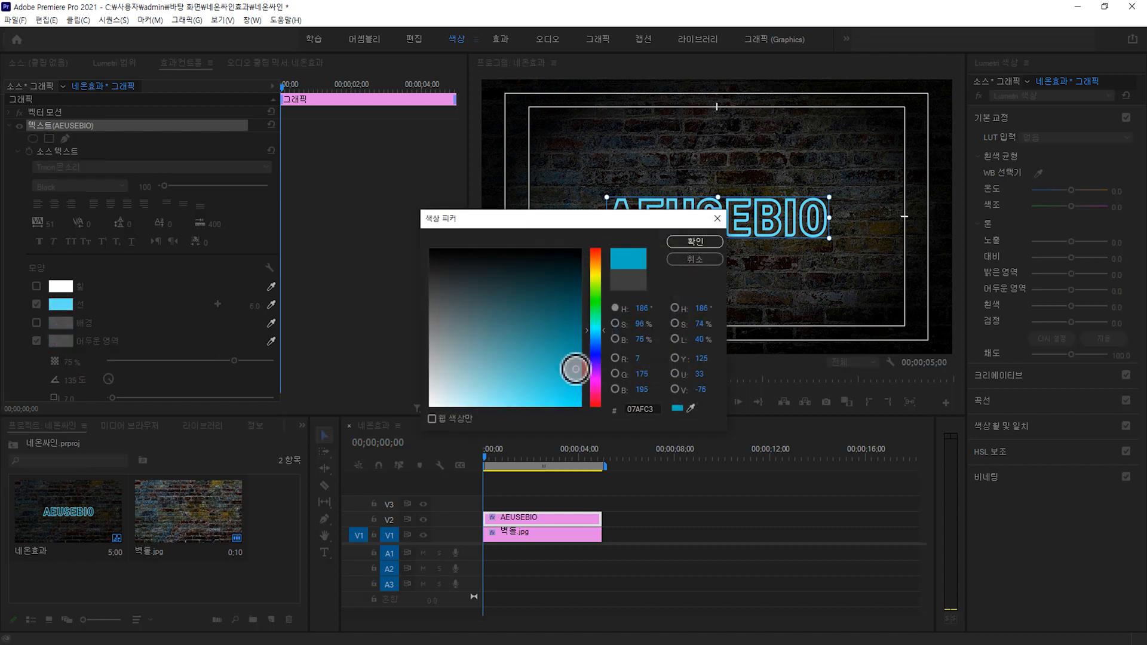
left_click(696, 242)
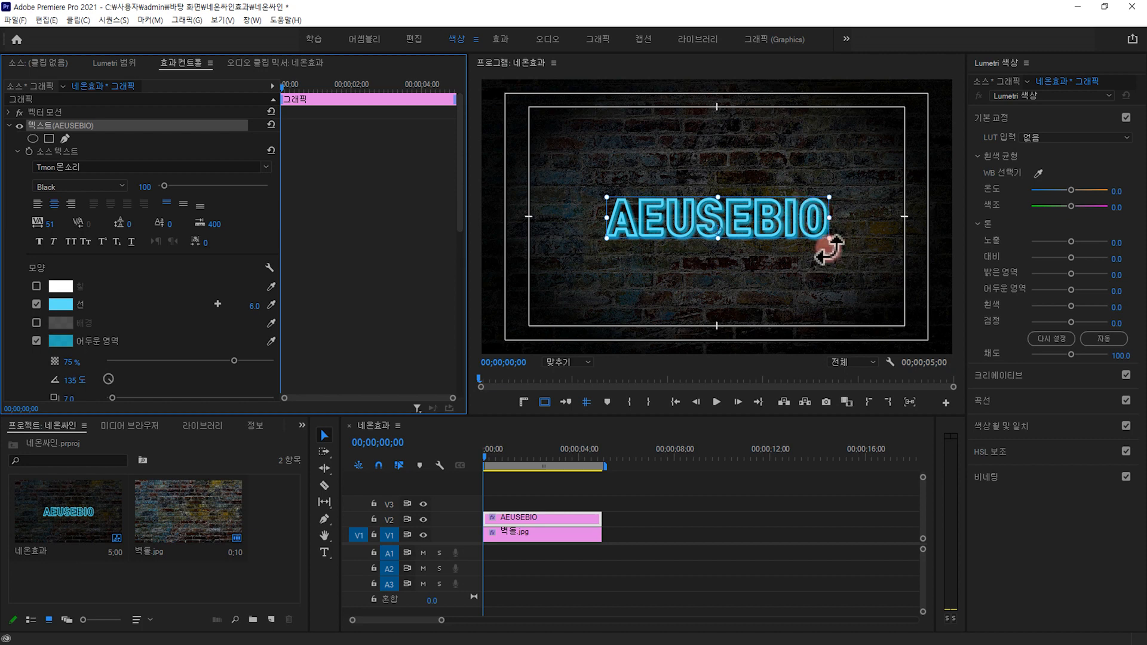
Shape the title's shadow into a glow with 100% opacity, angle 0, distance 0.0, size 6.8 and blur 56.
scroll(169, 307, "down", 3)
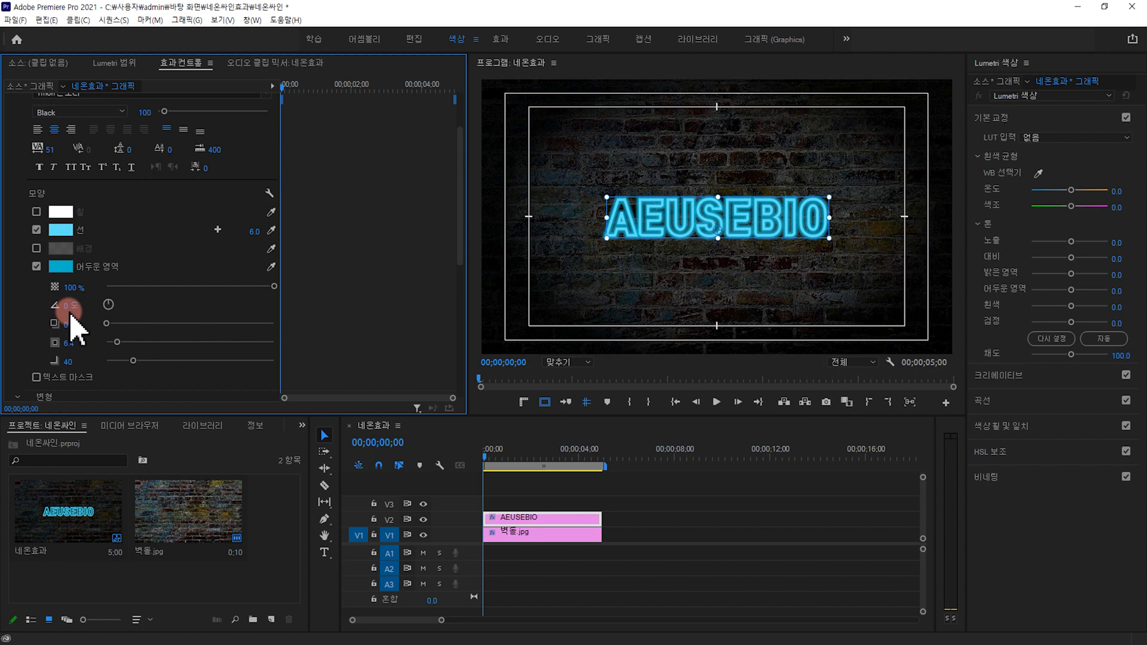
mouse_move(106, 323)
left_mouse_down()
mouse_move(194, 325)
mouse_move(76, 324)
mouse_move(112, 326)
left_mouse_up()
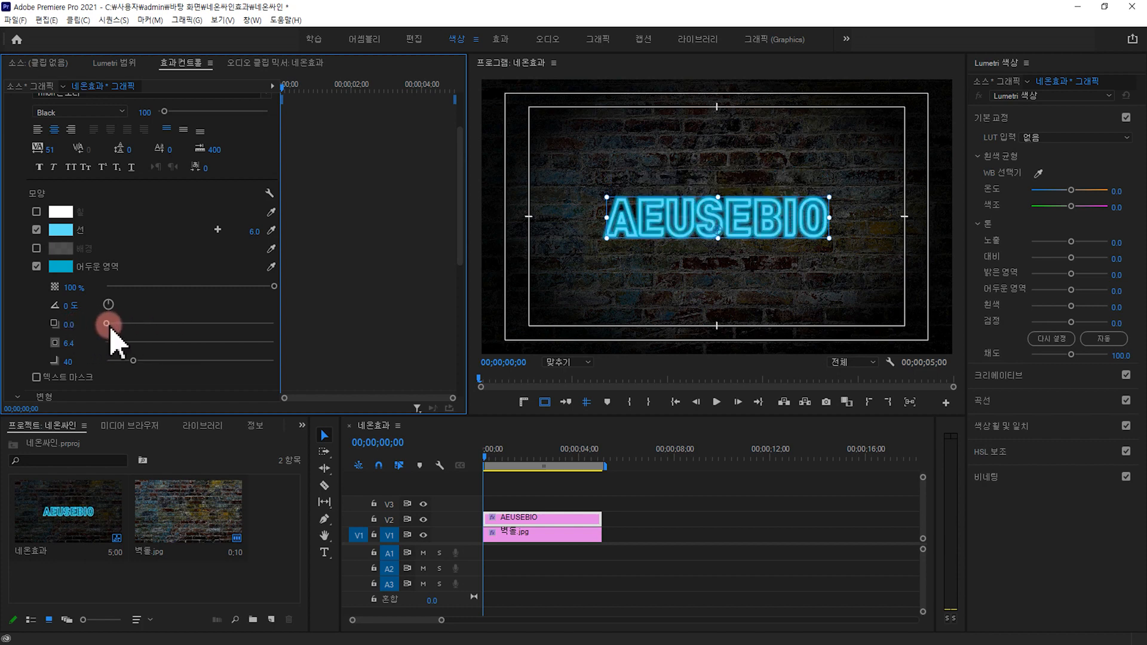
mouse_move(123, 342)
left_mouse_down()
mouse_move(234, 343)
mouse_move(95, 343)
mouse_move(118, 344)
left_mouse_up()
mouse_move(135, 361)
left_mouse_down()
mouse_move(107, 361)
mouse_move(154, 362)
mouse_move(128, 362)
left_mouse_up()
mouse_move(144, 360)
left_mouse_down()
mouse_move(222, 376)
mouse_move(142, 383)
mouse_move(141, 363)
mouse_move(146, 381)
left_mouse_up()
left_click(550, 375)
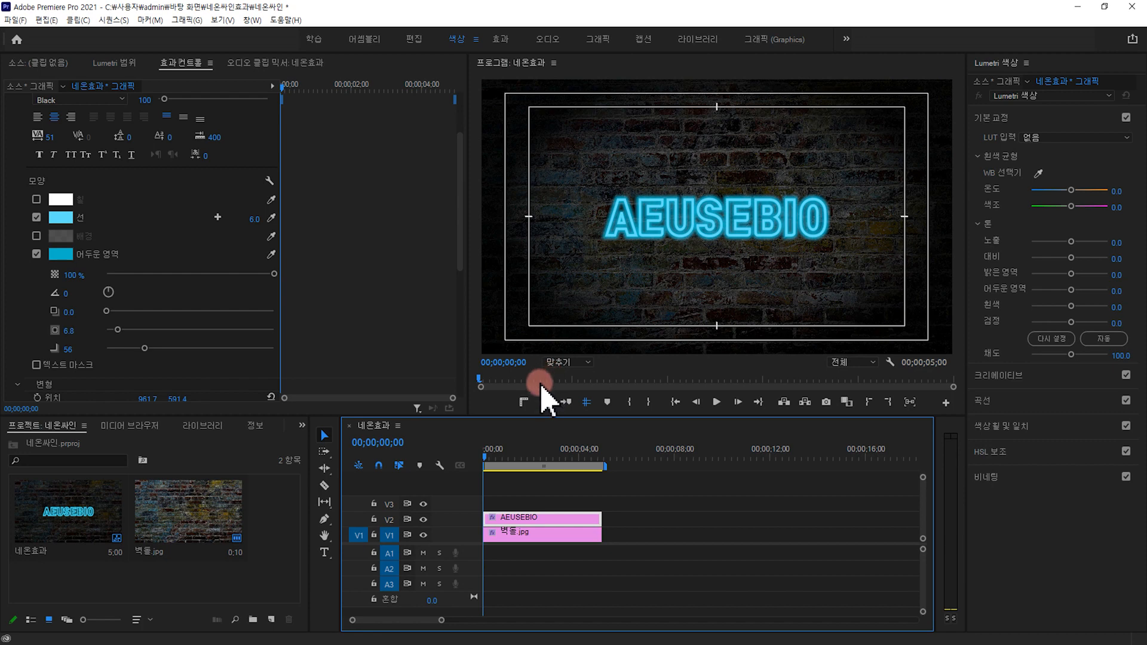
left_click(626, 495)
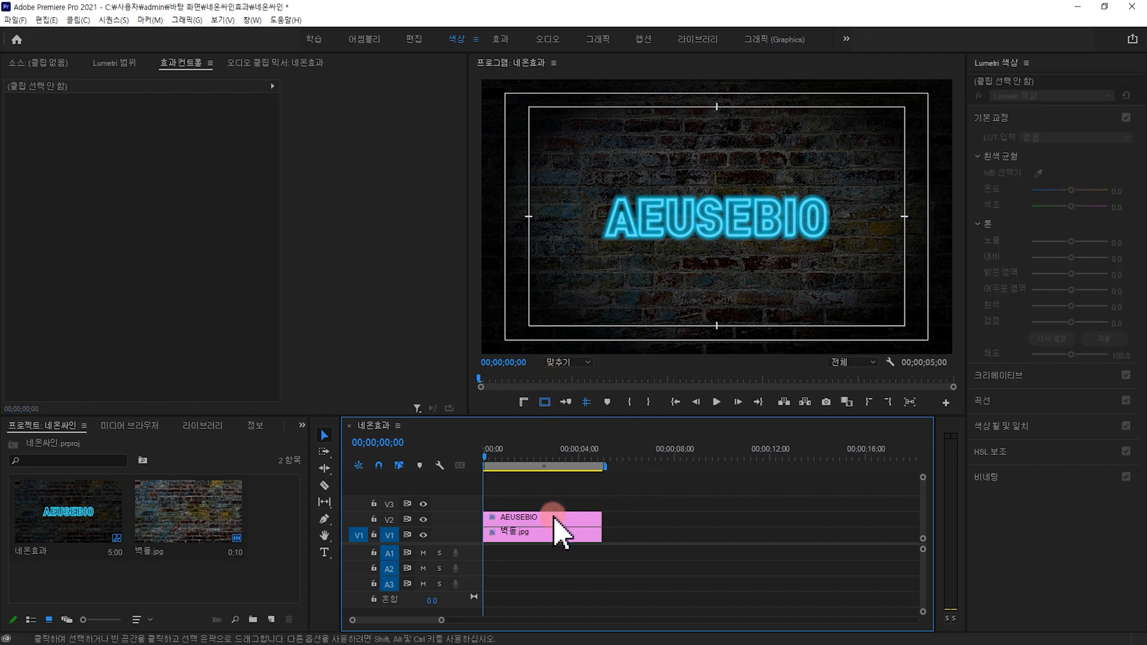
Duplicate the AEUSEBIO clip from V2 onto V3 and enlarge the timeline's video track area.
left_click(555, 518)
left_click_drag(529, 522, 529, 507, "alt")
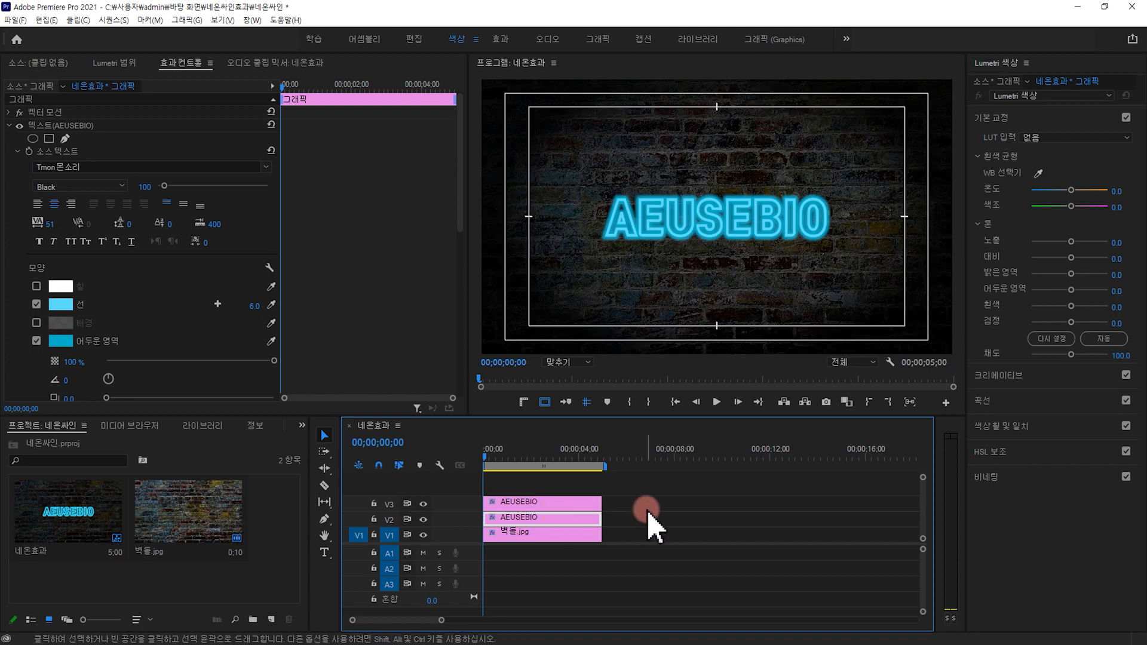
left_click_drag(472, 547, 468, 576)
left_click_drag(465, 416, 467, 406)
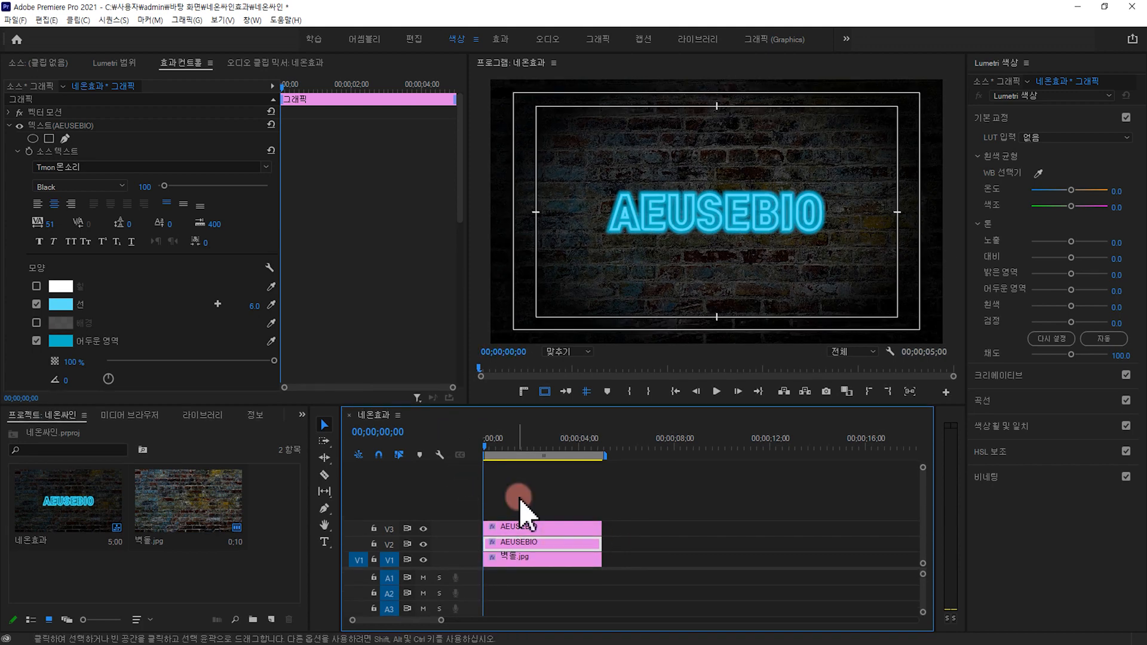
Give the AEUSEBIO copy on V3 a white stroke with a width of 2.0.
left_click(525, 528)
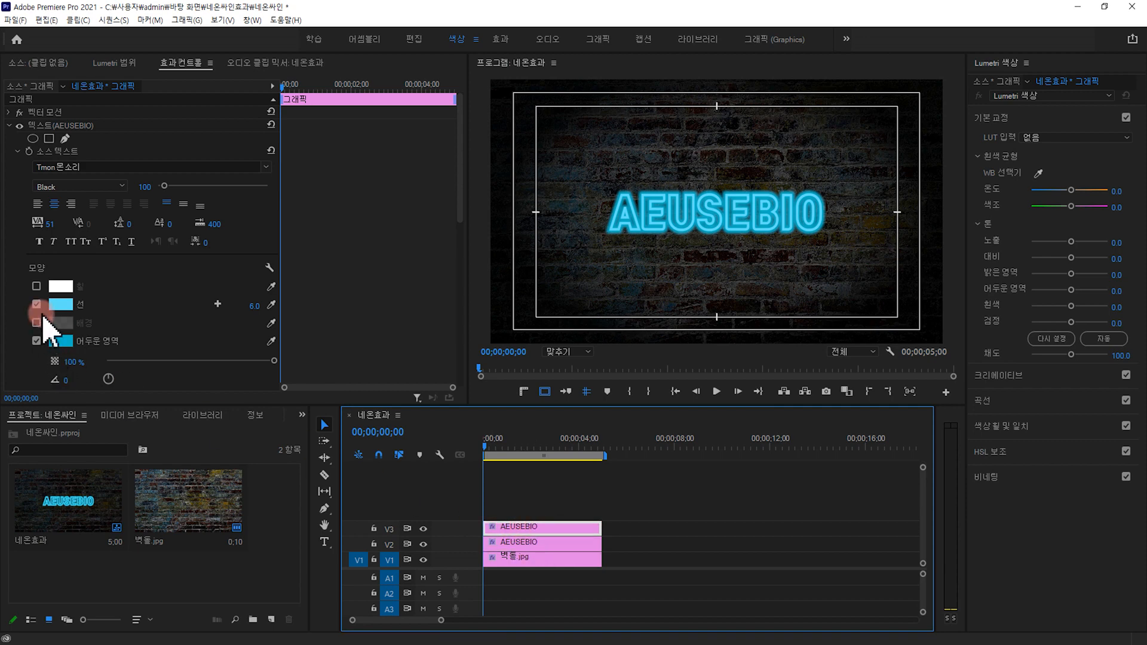
left_click(62, 304)
left_click_drag(454, 358, 417, 410)
left_click(695, 241)
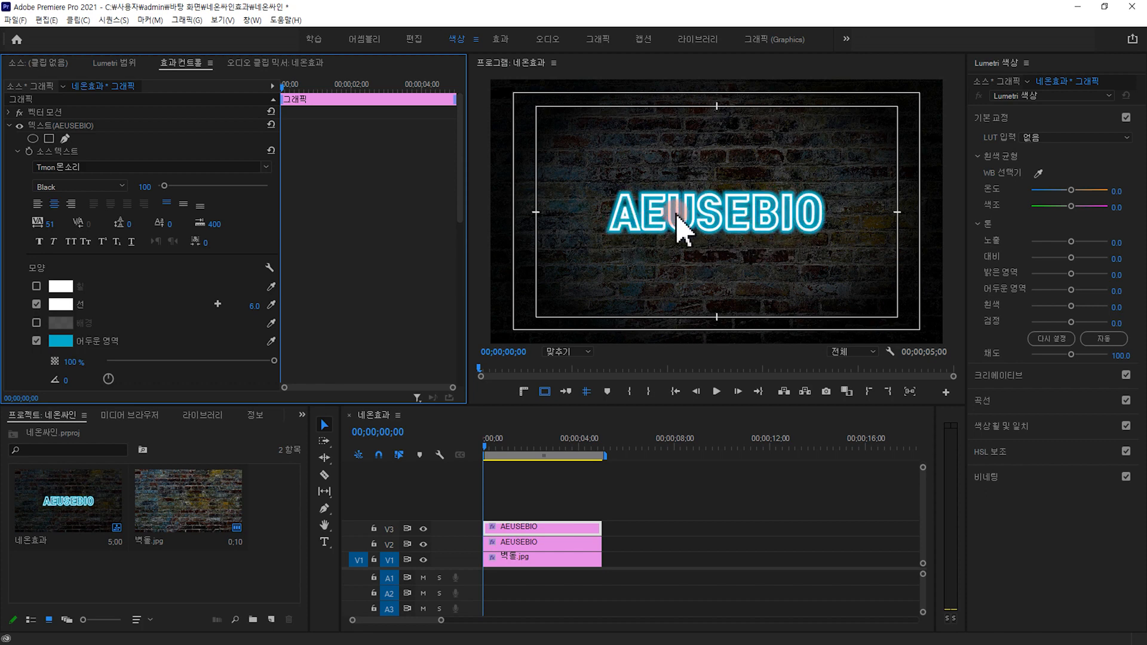
left_click(256, 305)
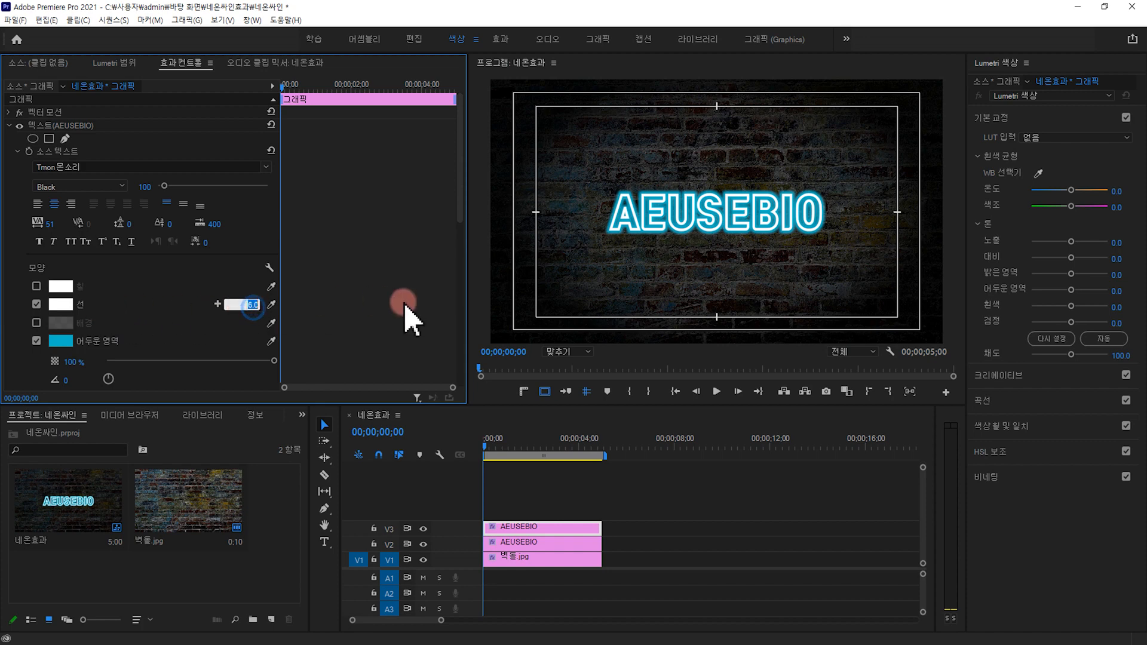
type("2")
key("Return")
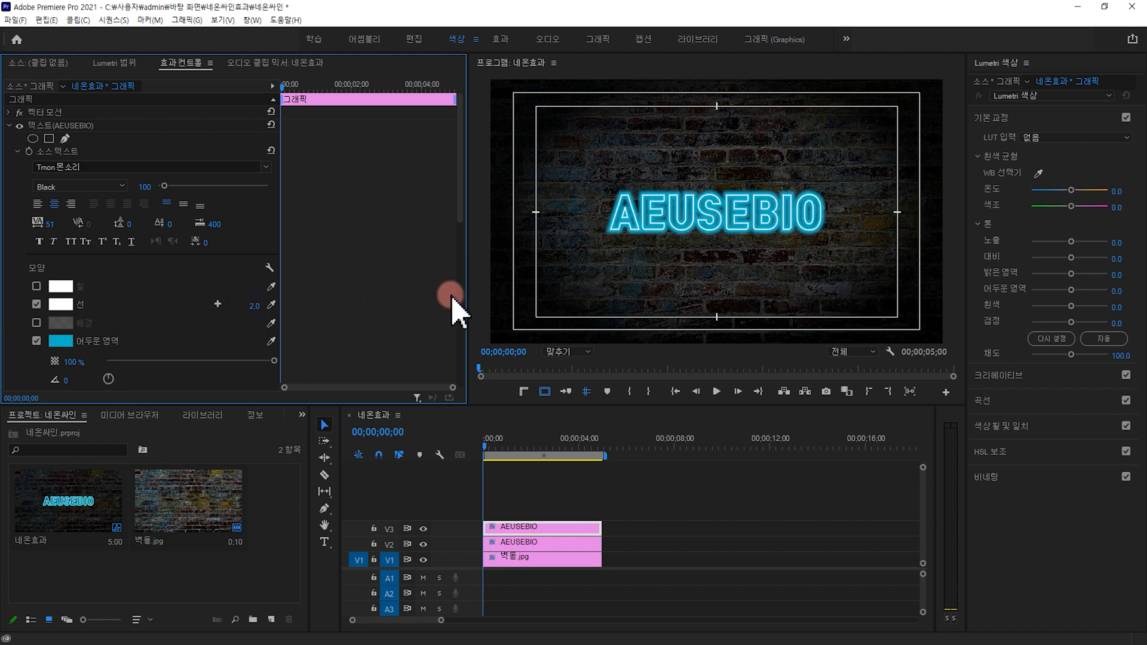
left_click(617, 515)
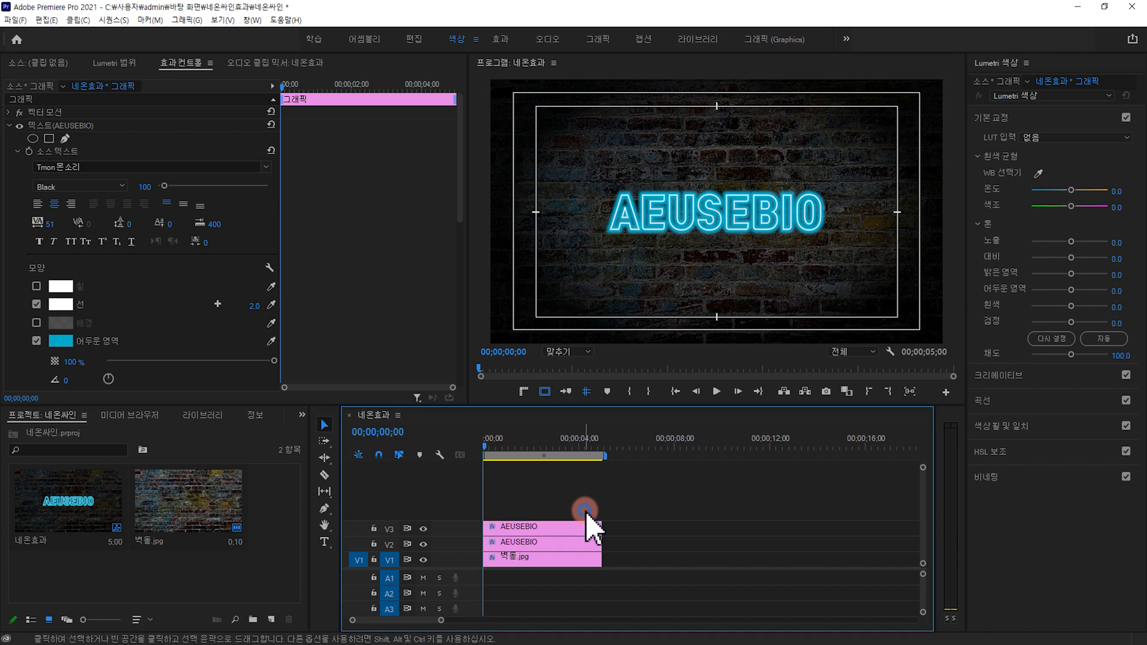
Nest the two AEUSEBIO clips on V2 and V3 into a sequence named 네온.
left_click(587, 529)
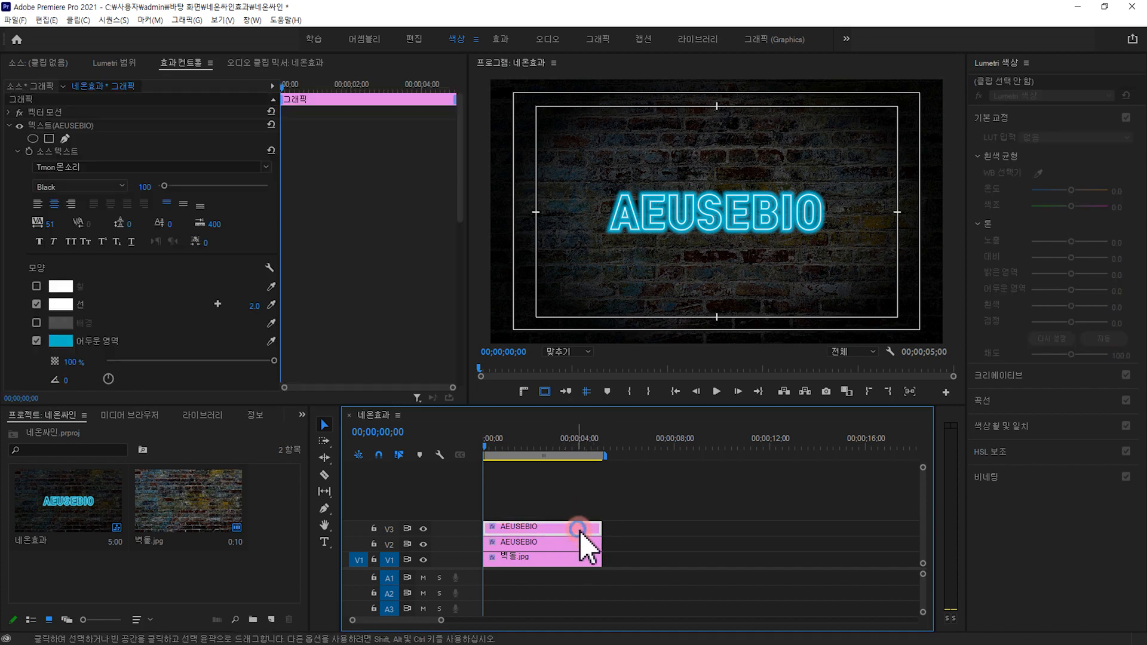
left_click_drag(629, 551, 550, 543)
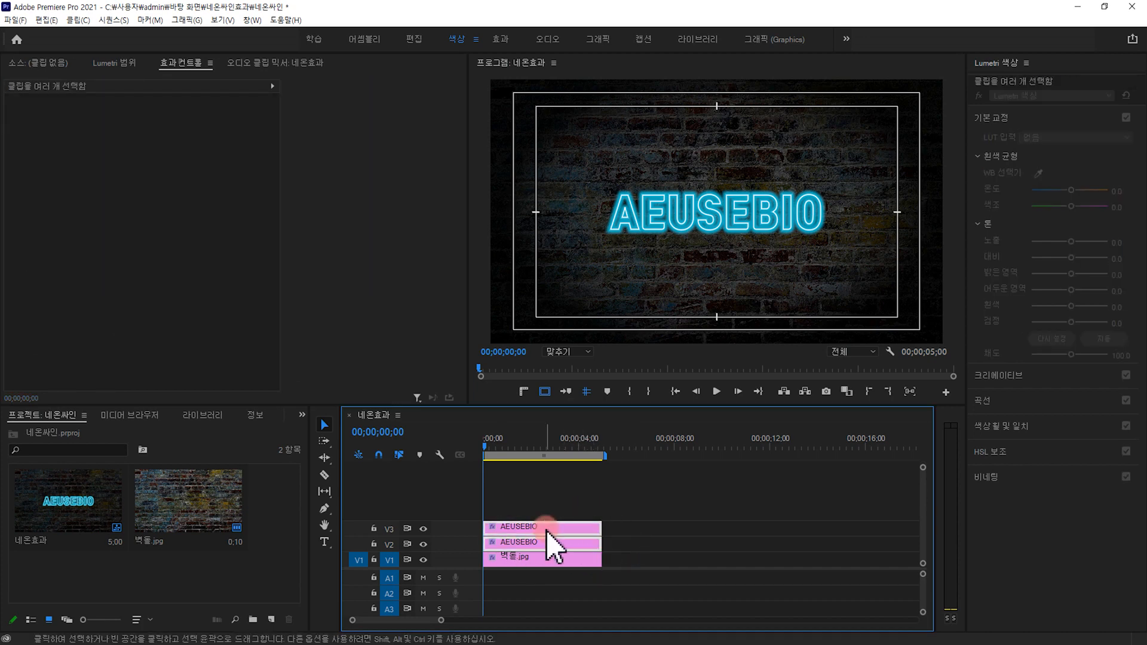
right_click(541, 532)
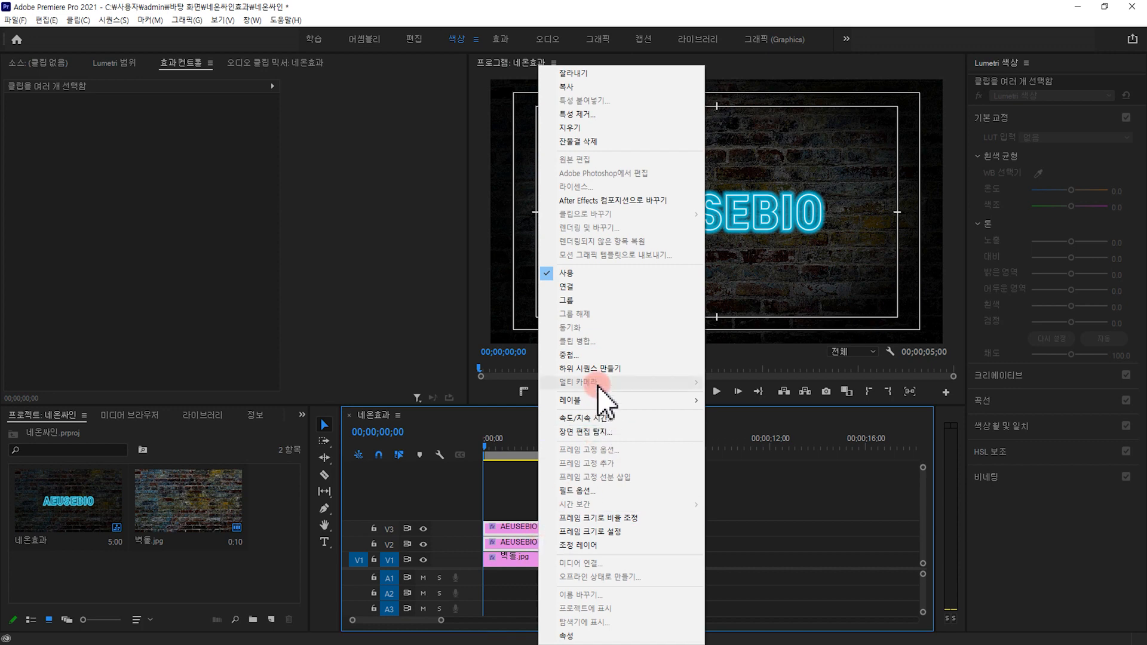
left_click(589, 355)
type("네옩")
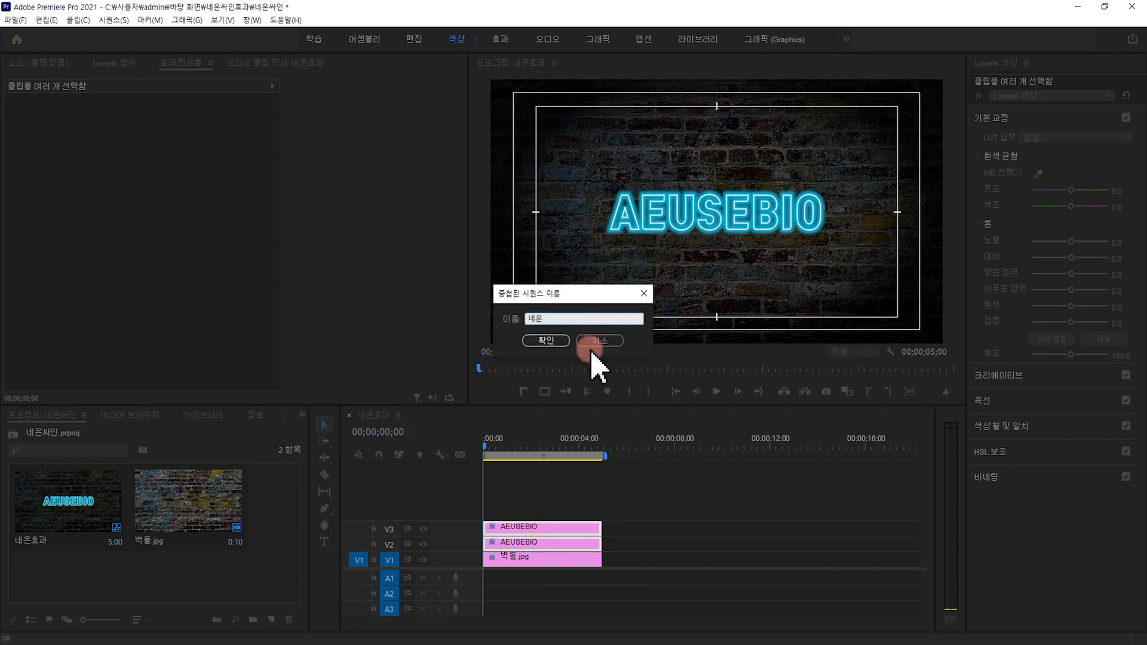
left_click(546, 341)
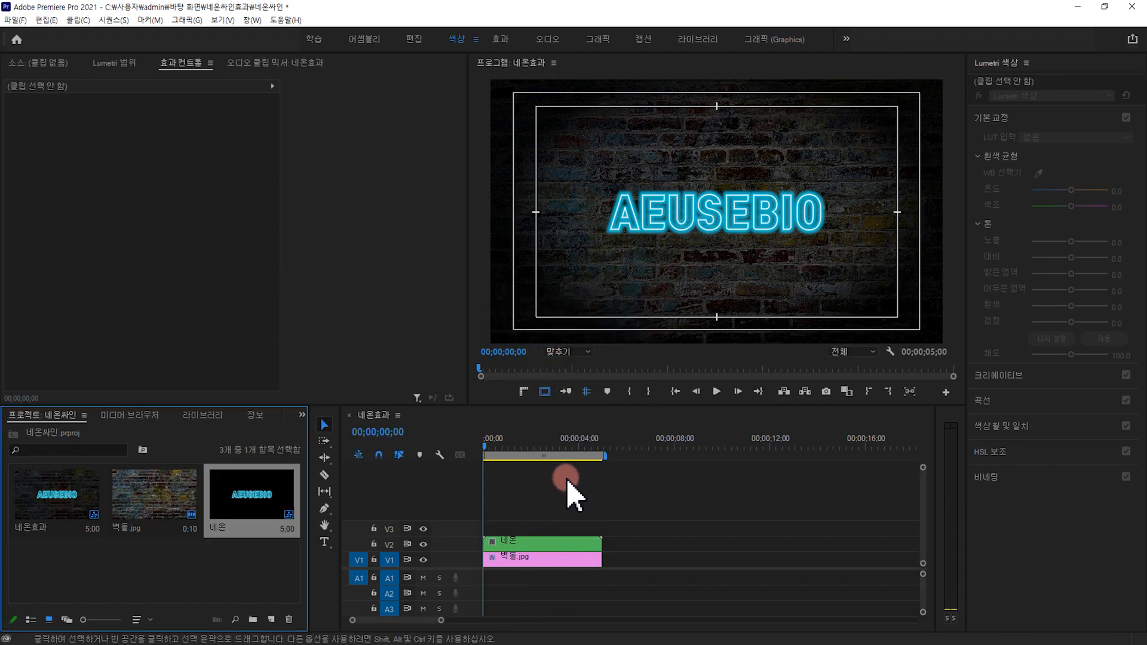
Keyframe the nested 네온 clip's opacity from 0% at the start to 100% at frame 3.
left_click(543, 543)
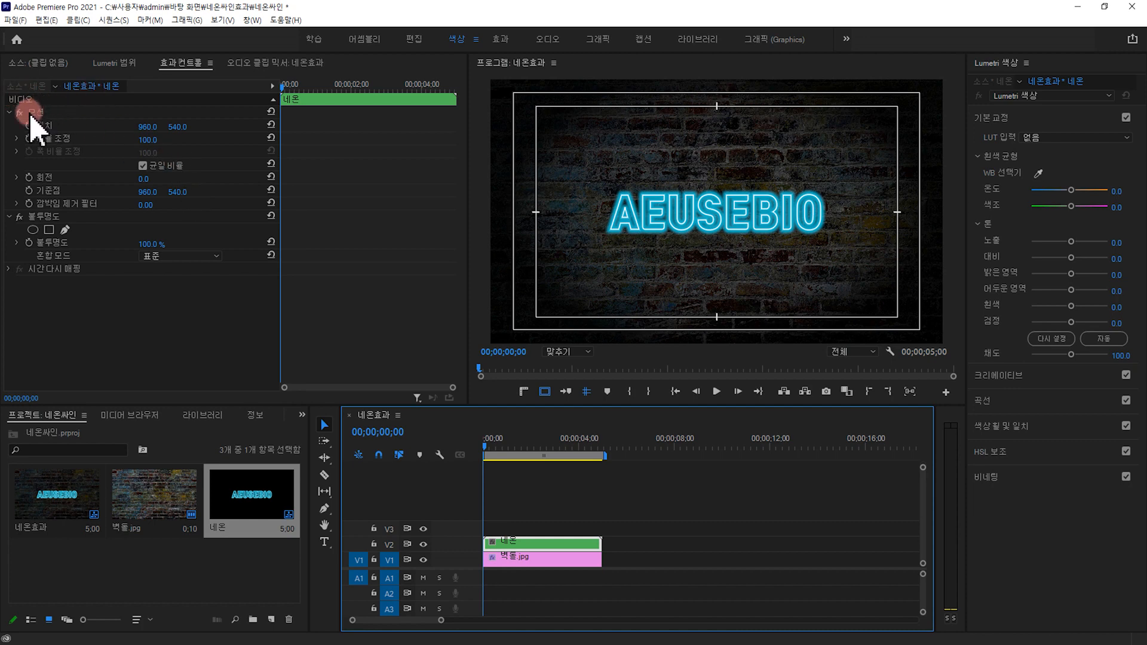
left_click(11, 113)
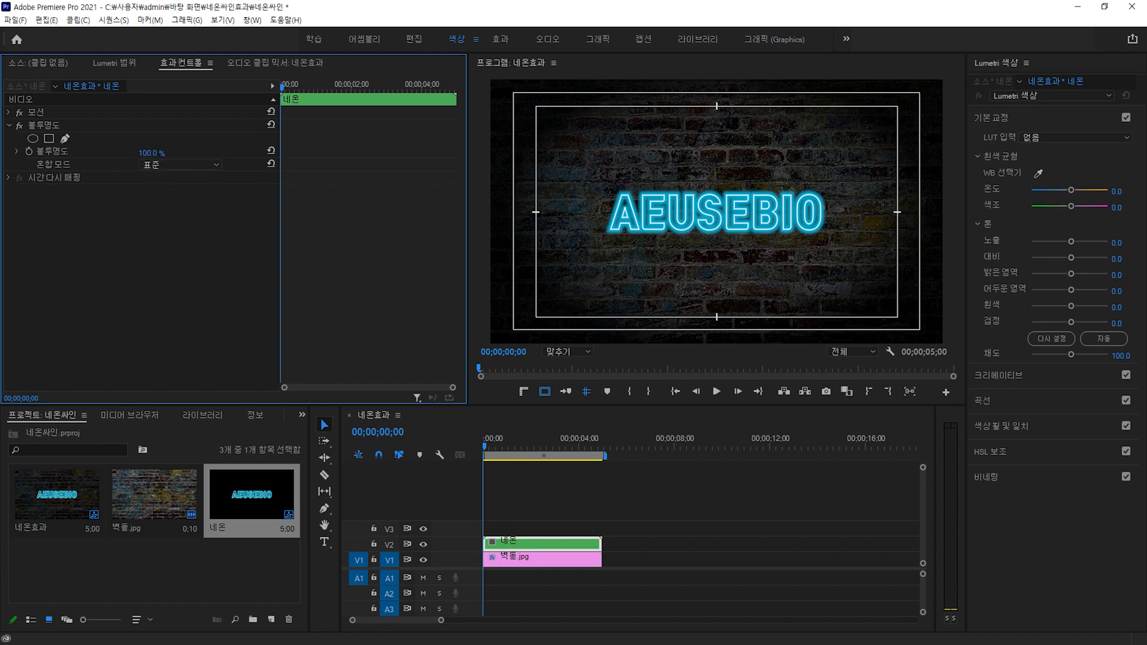
left_click_drag(152, 153, 89, 153)
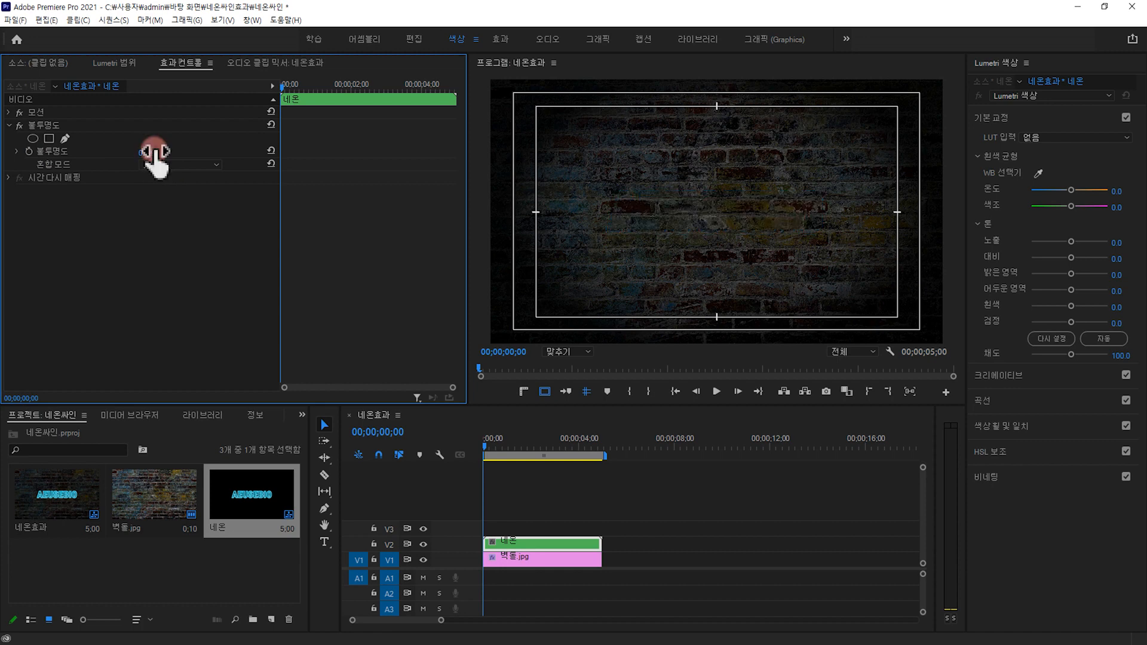
left_click(28, 152)
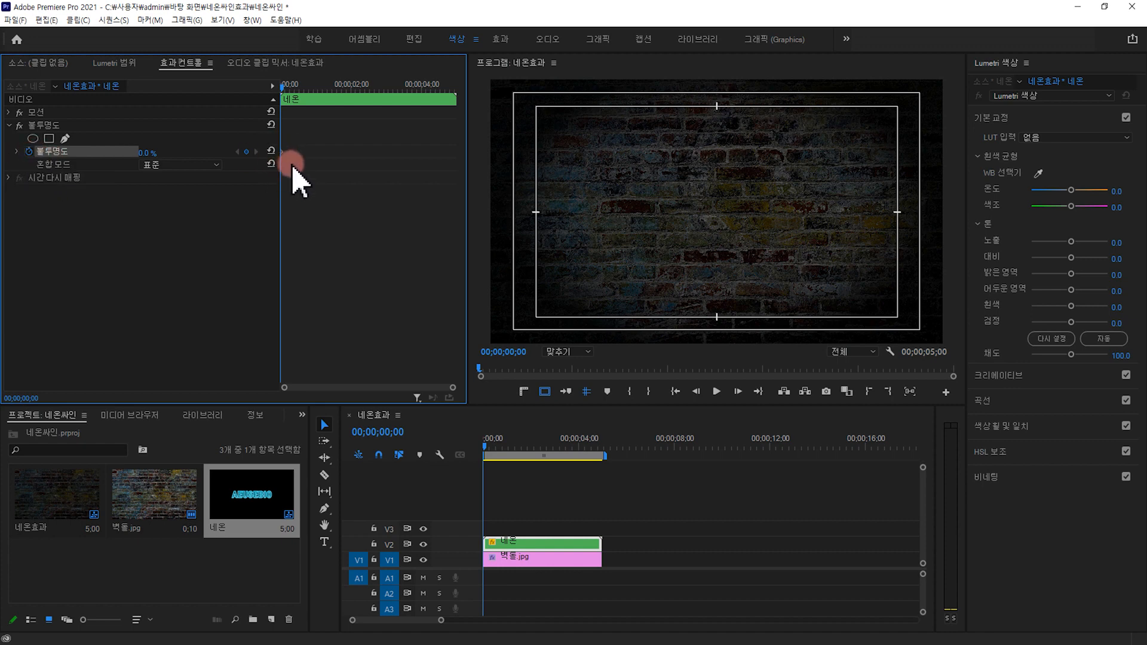
key("Right")
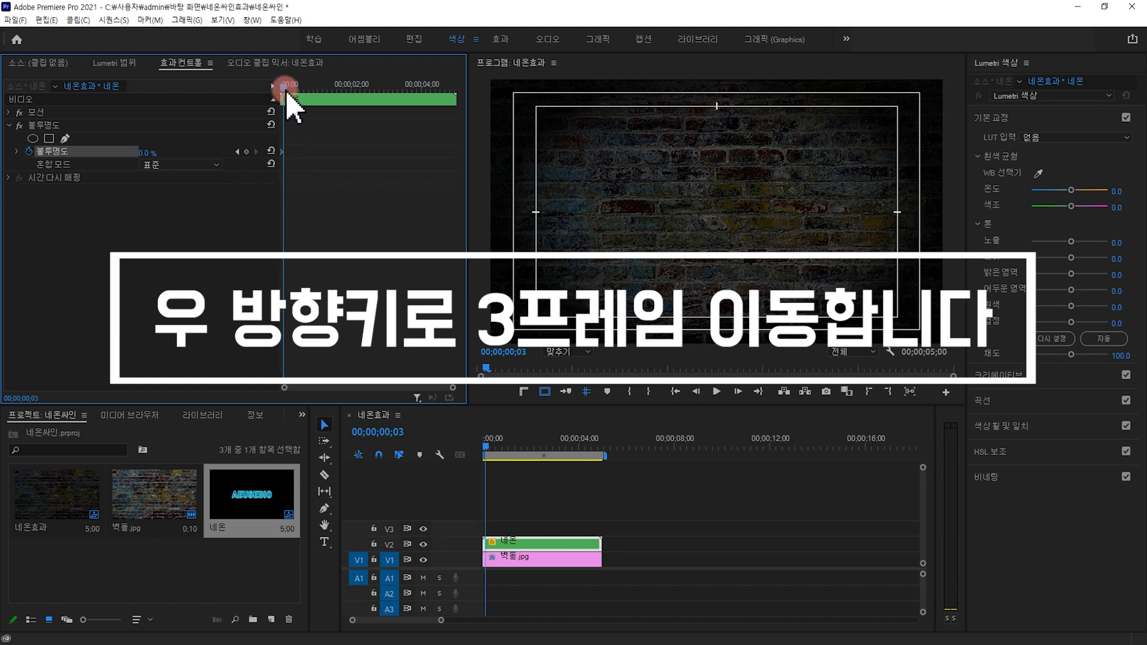
left_click_drag(147, 153, 215, 153)
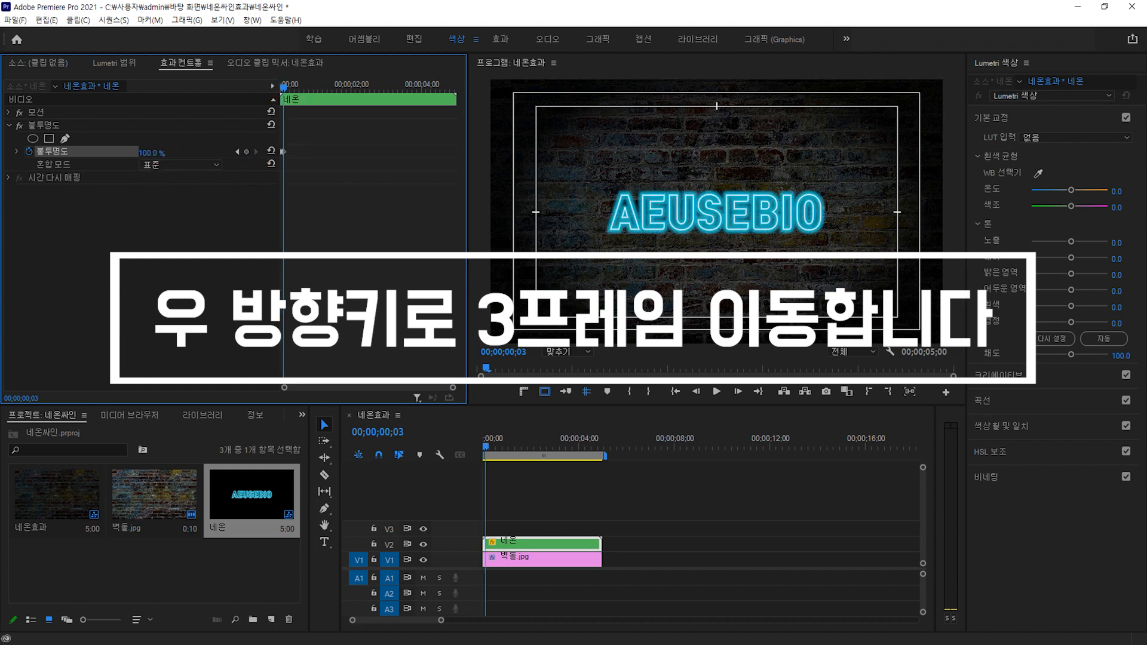
Paste a copy of the 네온 clip's two opacity keyframes (0% and 100%) at 00;00;00;06.
key("Right")
key("Right")
key("Right")
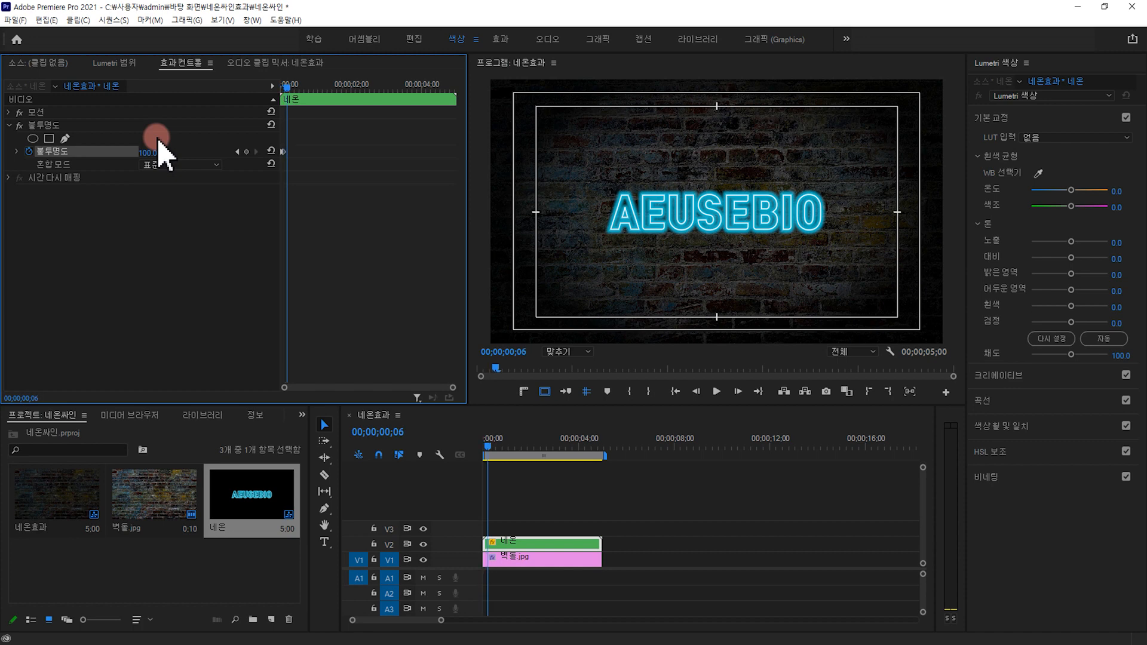
left_click_drag(303, 162, 270, 141)
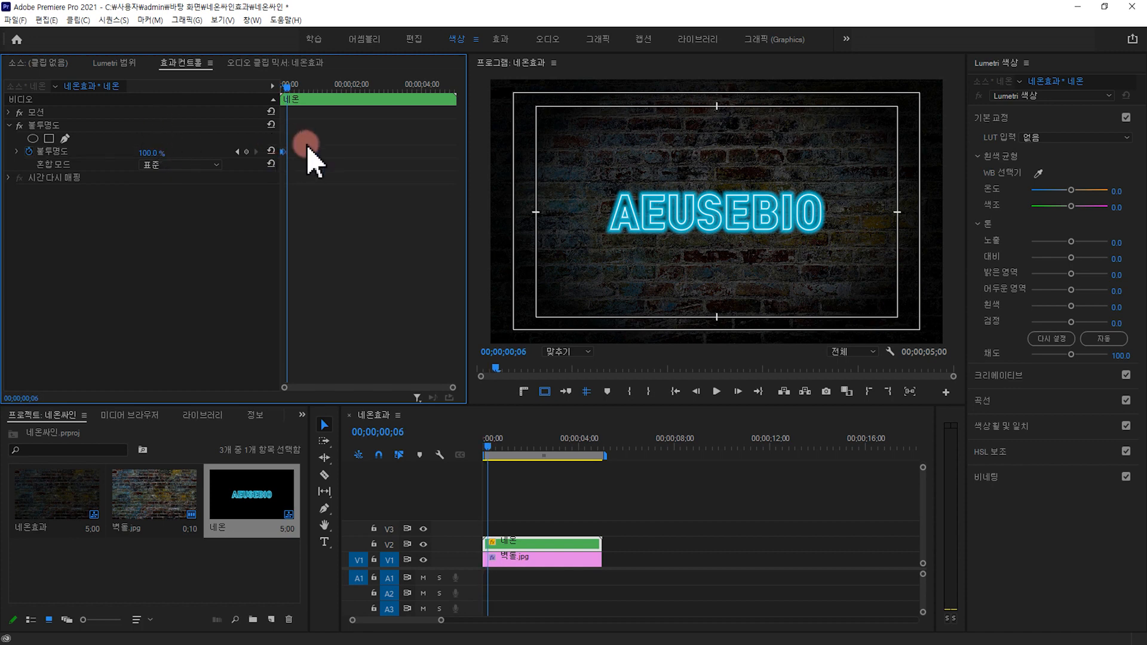
key("equal")
key("equal")
key("equal")
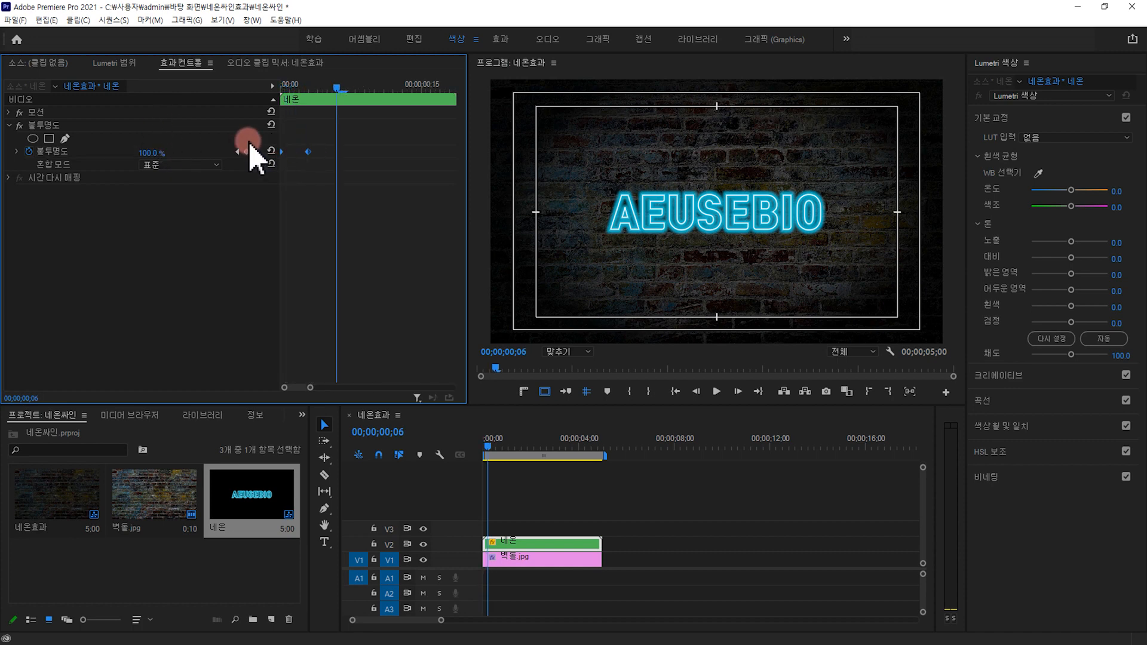
key("minus")
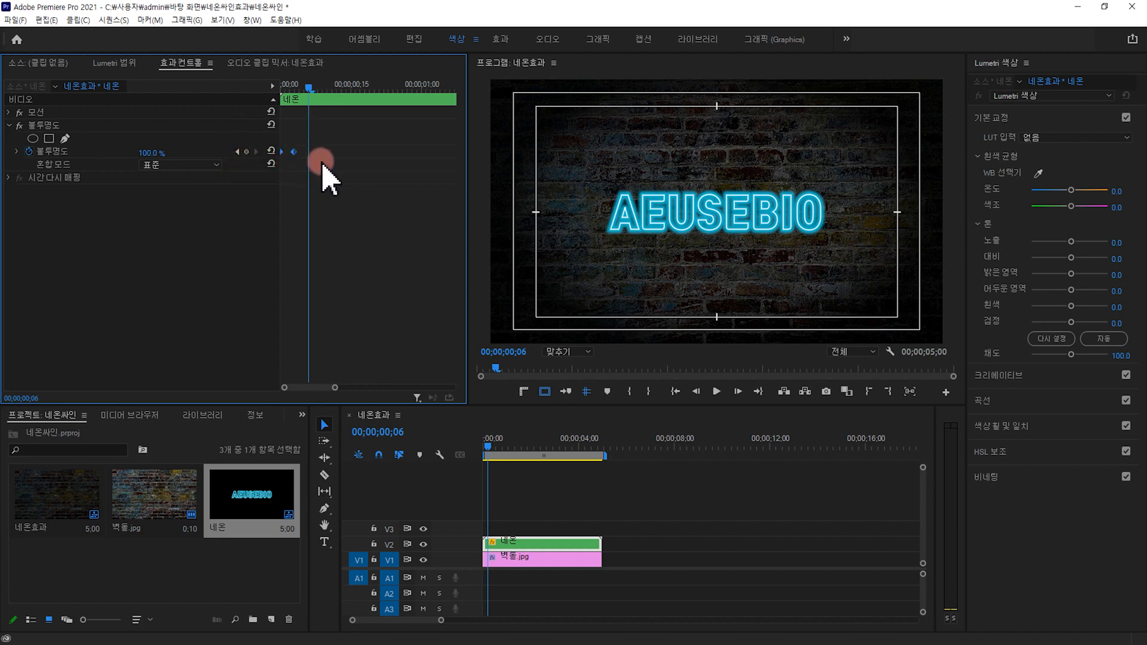
key("ctrl+v")
Duplicate all four opacity keyframes of the 네온 clip, starting the copies at 00;00;00;12.
left_click_drag(349, 162, 252, 143)
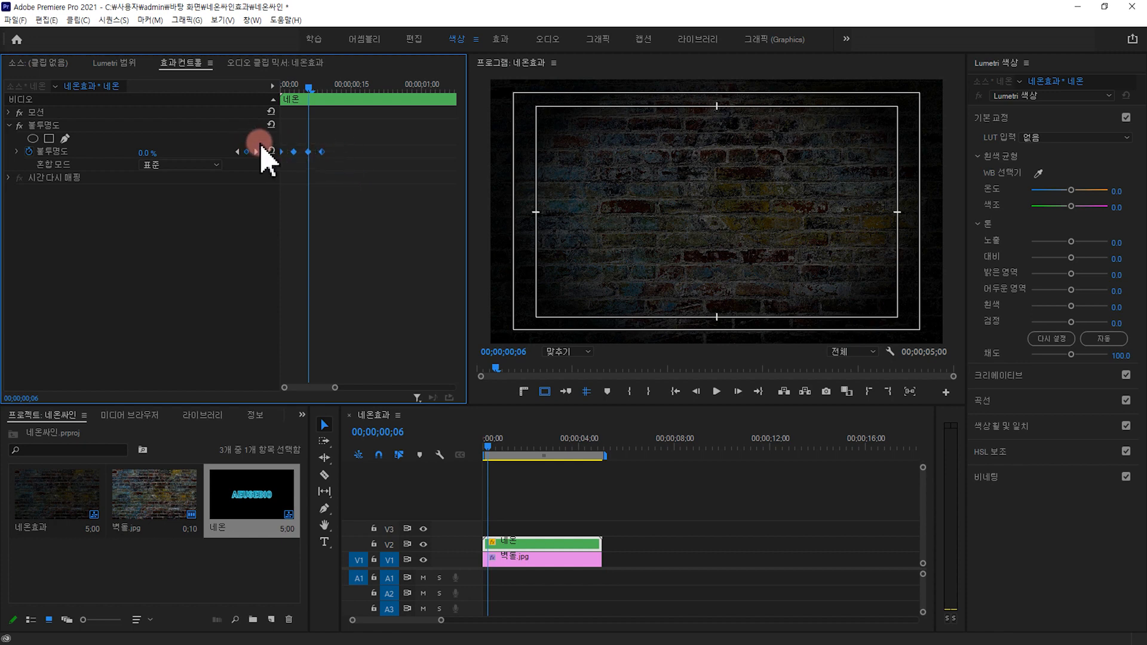
left_click_drag(310, 90, 327, 121)
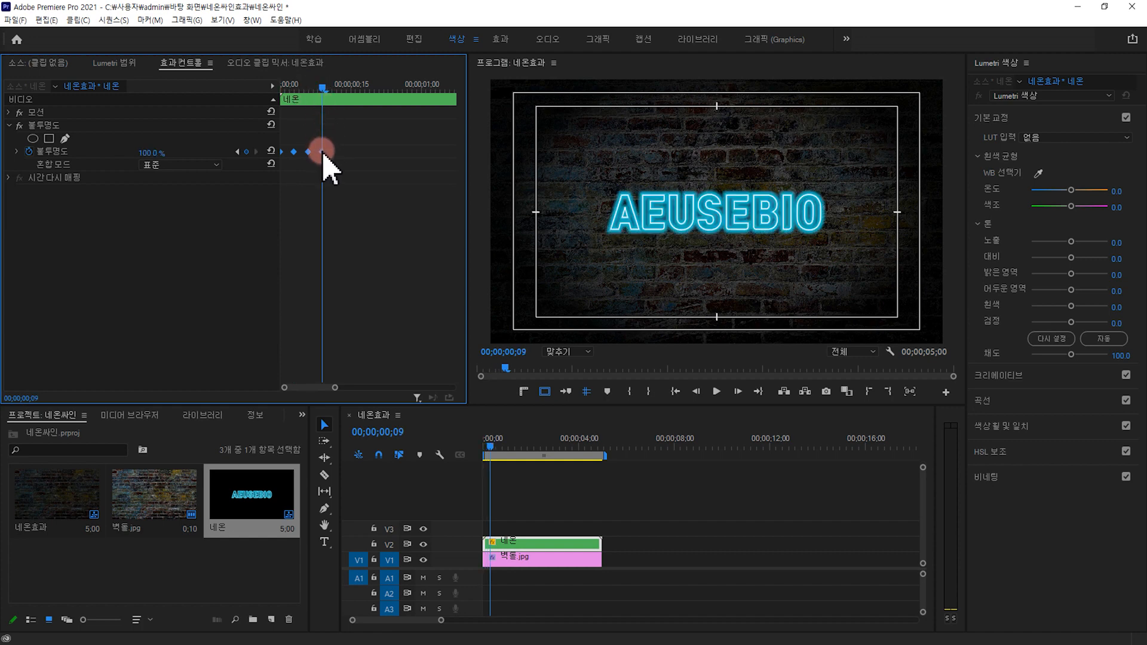
key("Right")
key("Right")
key("Right")
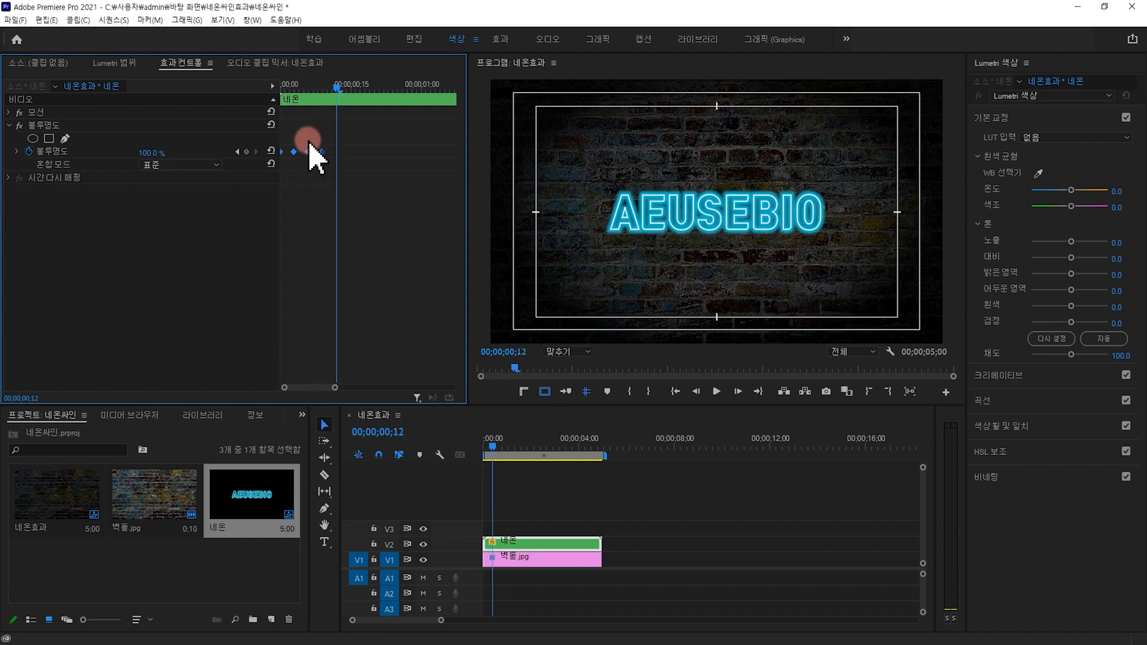
key("ctrl+v")
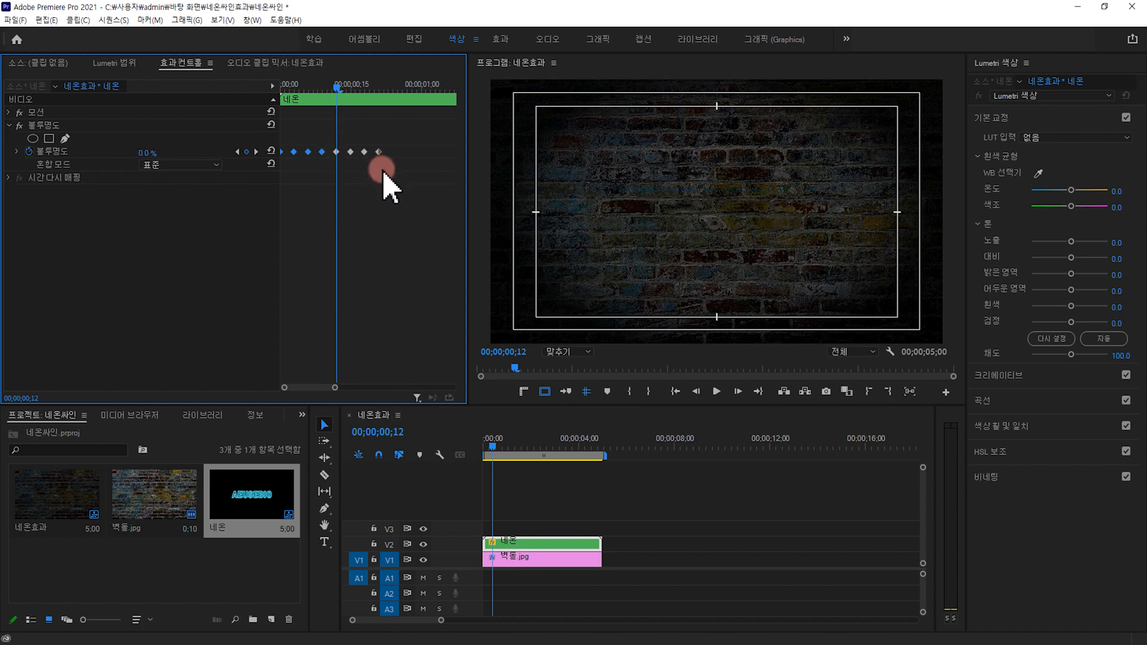
Paste the four copied opacity keyframes again at 00;00;00;24 and play back the flicker.
key("minus")
key("minus")
key("minus")
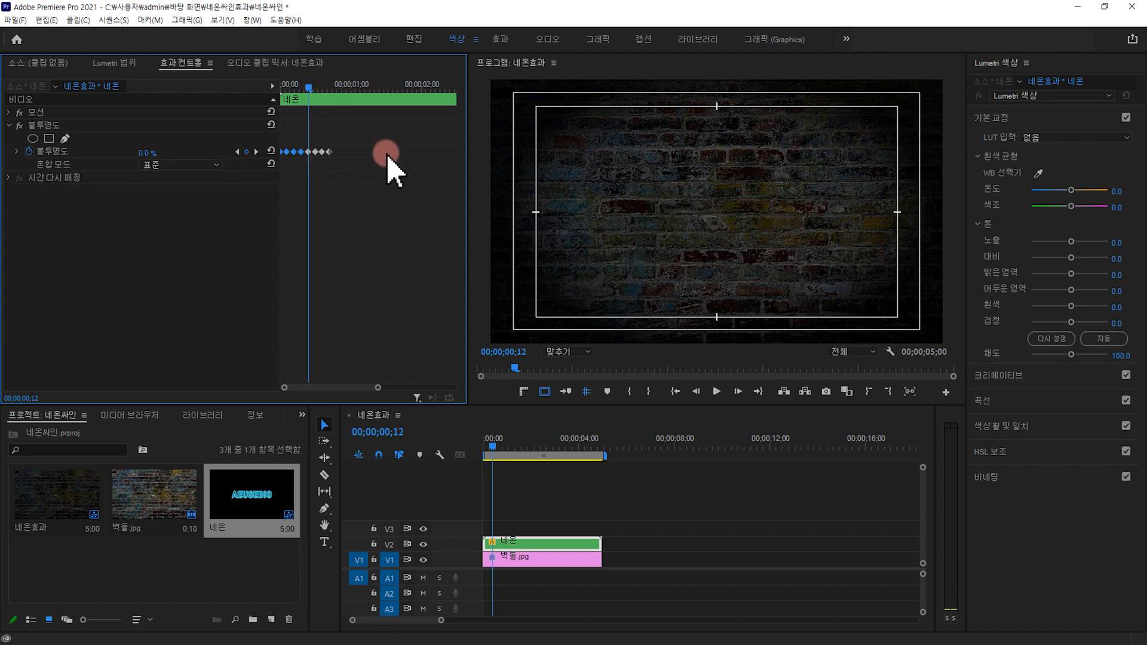
left_click_drag(308, 90, 330, 90)
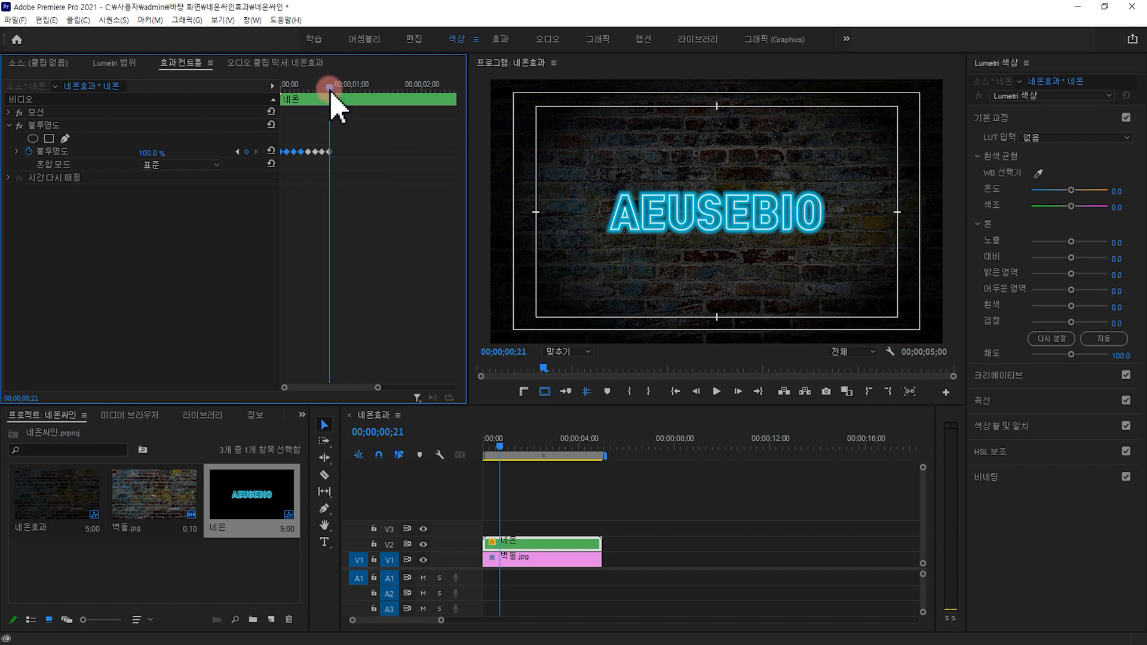
left_click(296, 111)
key("Right")
key("Right")
key("Right")
key("ctrl+v")
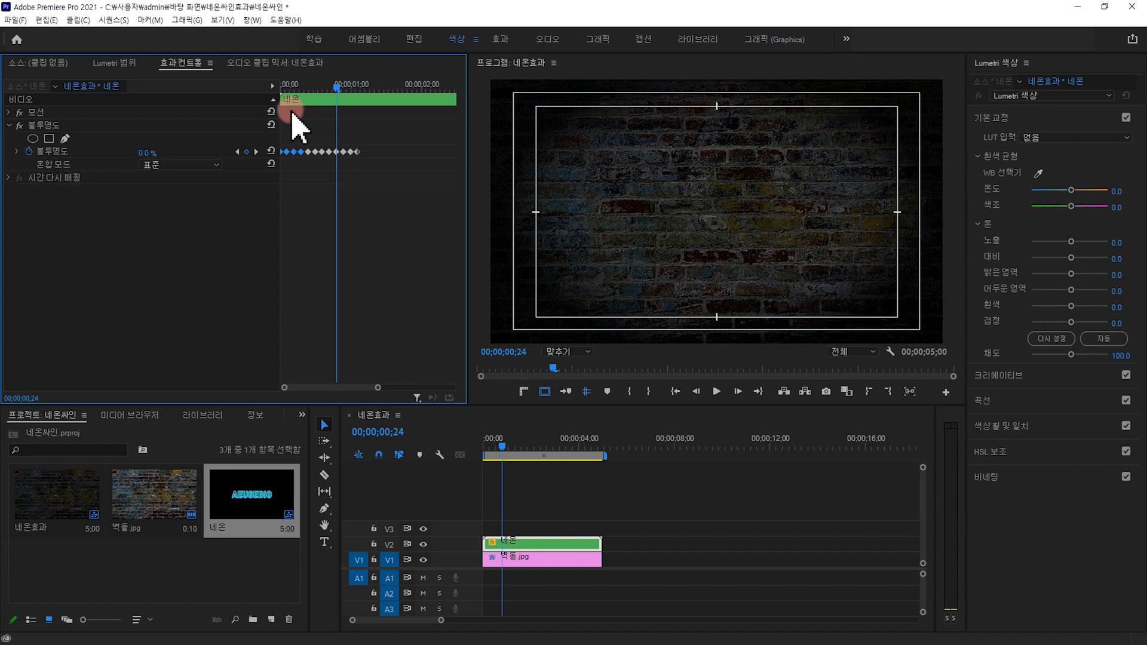
left_click_drag(337, 90, 251, 102)
key("space")
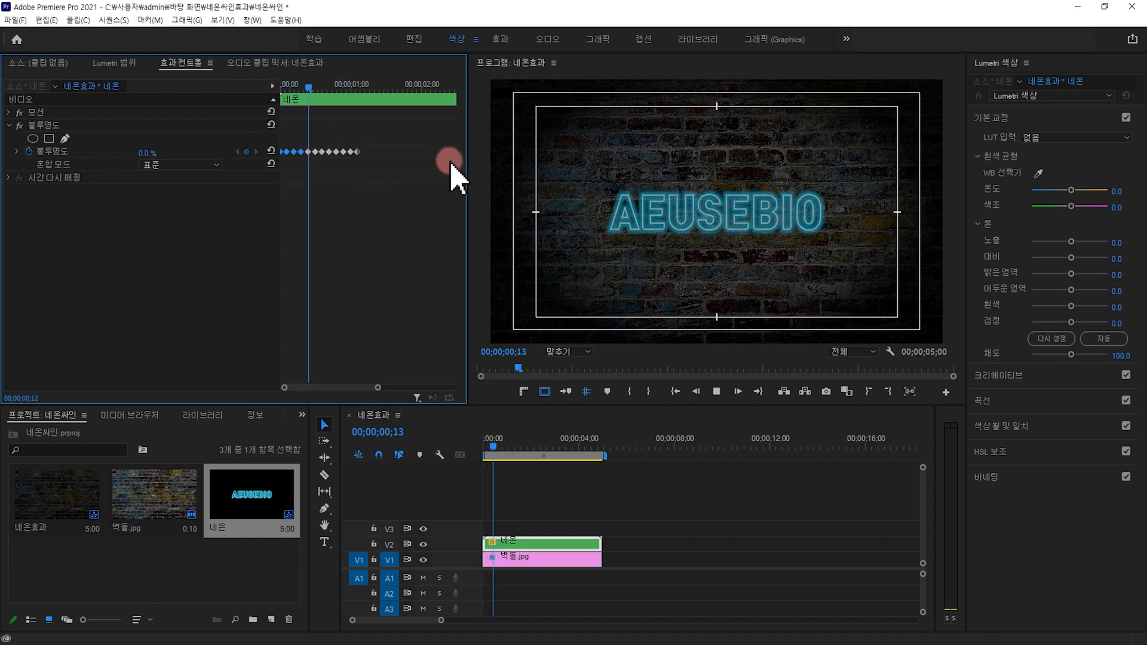
key("space")
Keyframe the 네온 clip's opacity to 0% at 00;00;01;06 and 100% at 00;00;02;08.
left_click_drag(376, 89, 358, 89)
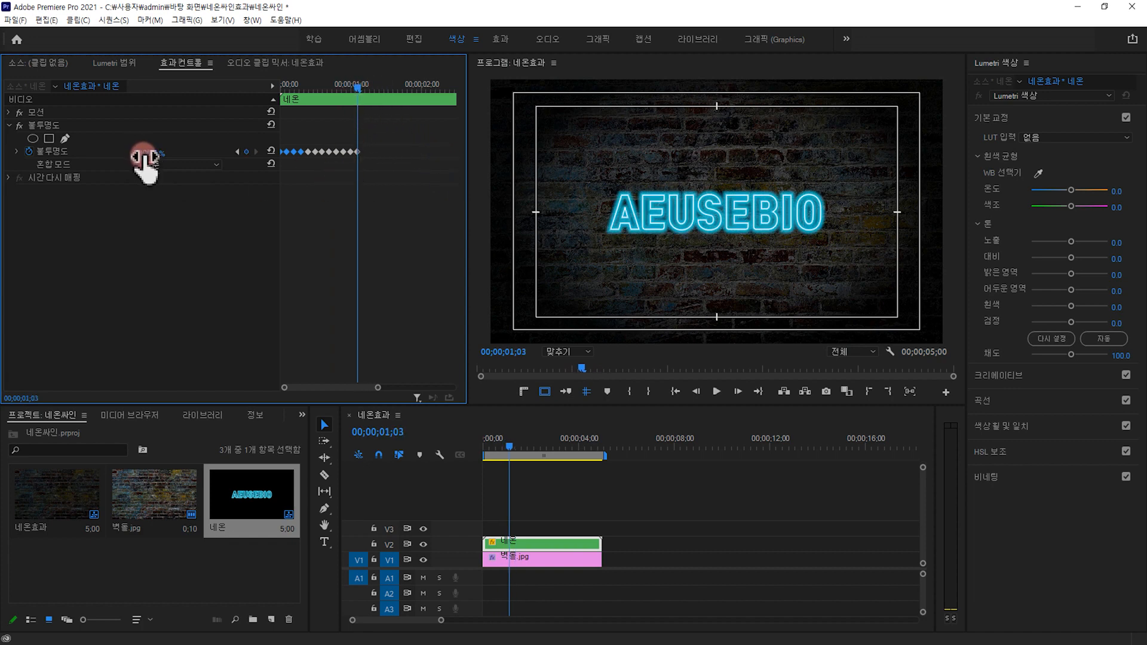
left_click(368, 90)
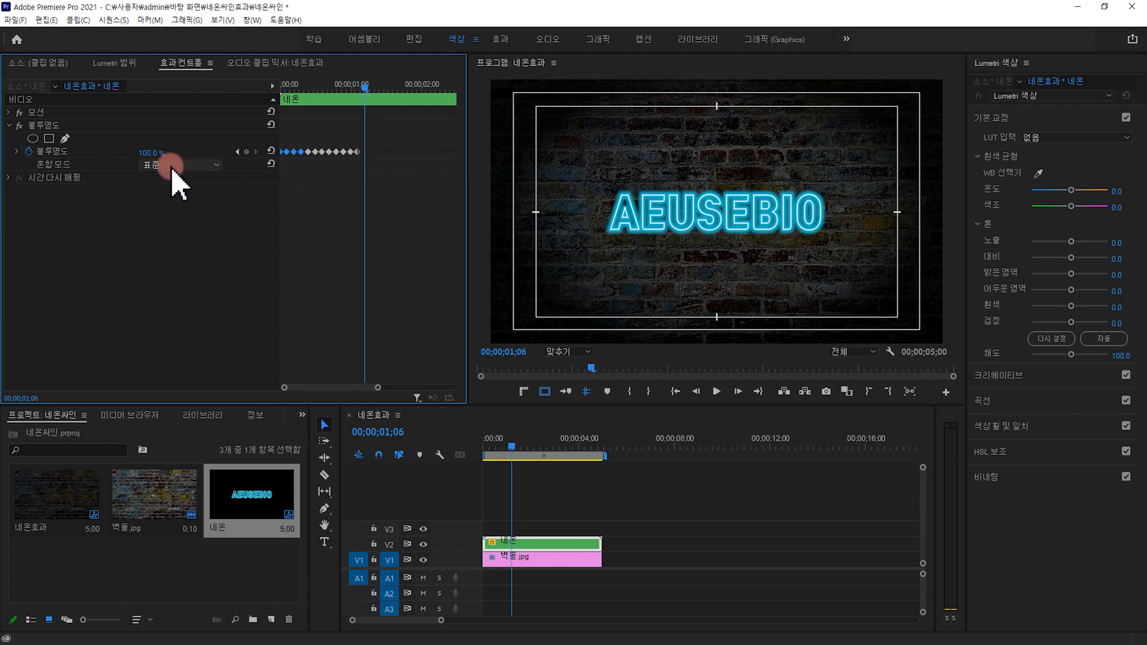
left_click_drag(152, 153, 90, 153)
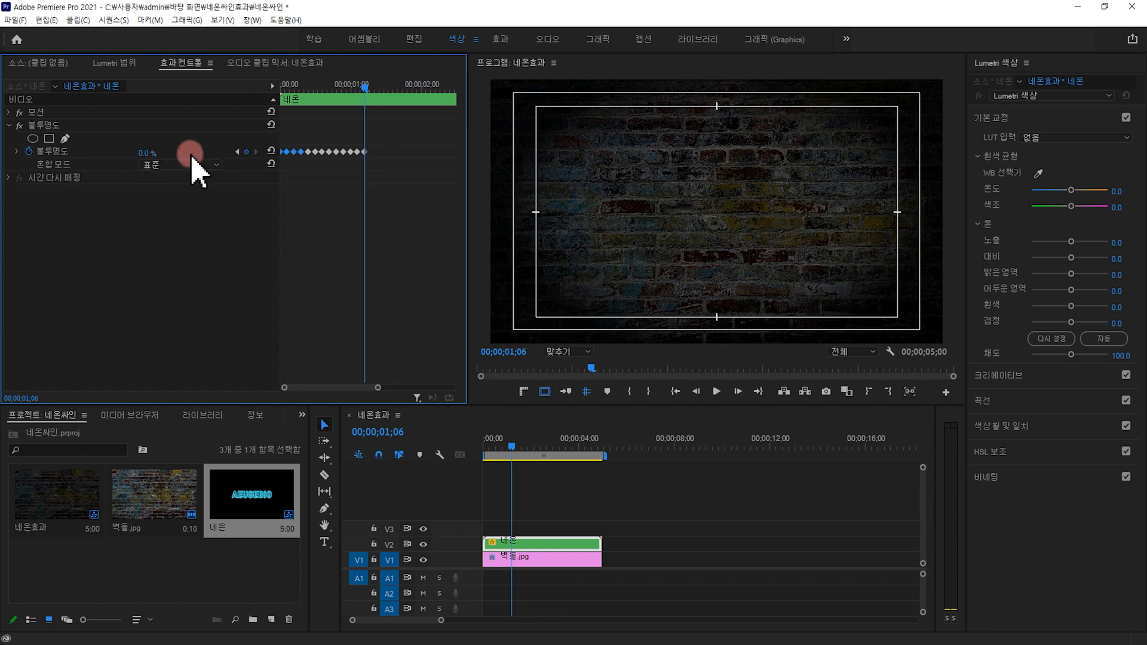
left_click_drag(367, 85, 443, 95)
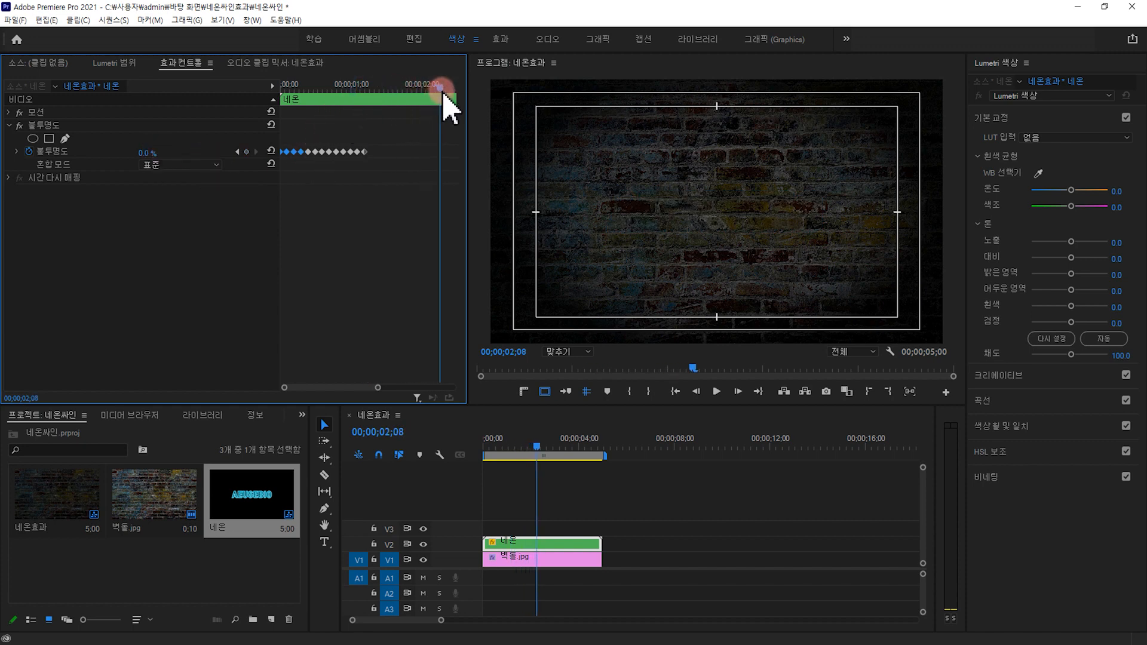
left_click_drag(148, 153, 215, 153)
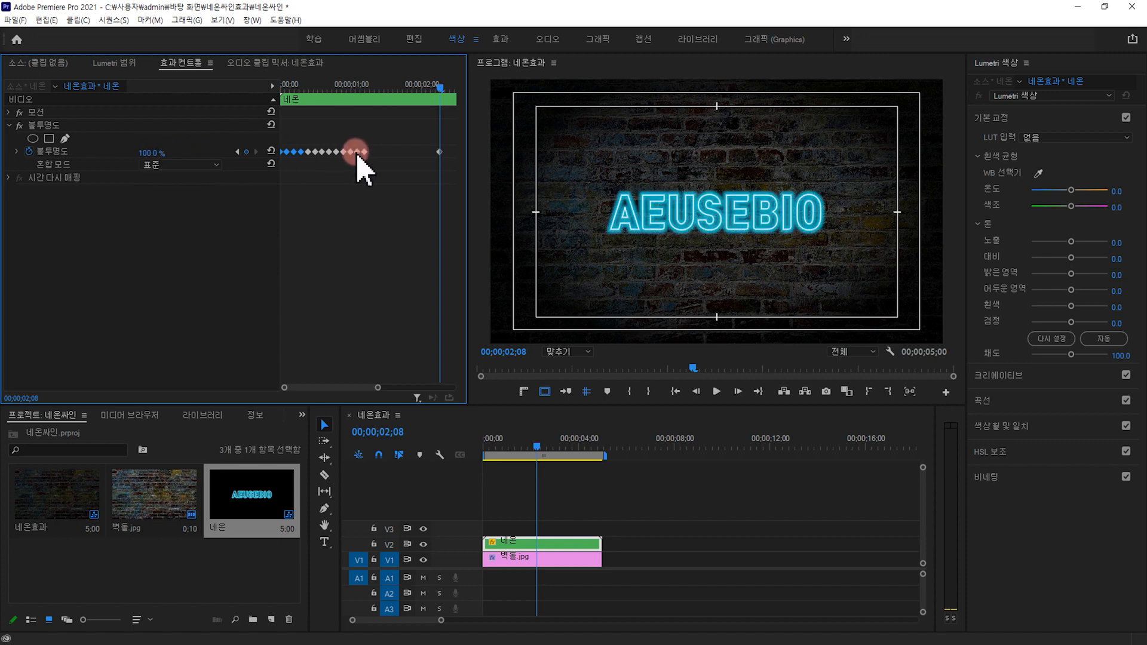
Change all opacity keyframes of the 네온 clip to hold interpolation (고정) and play back the sequence.
left_click_drag(440, 88, 445, 89)
left_click_drag(453, 140, 452, 140)
left_click_drag(346, 172, 248, 179)
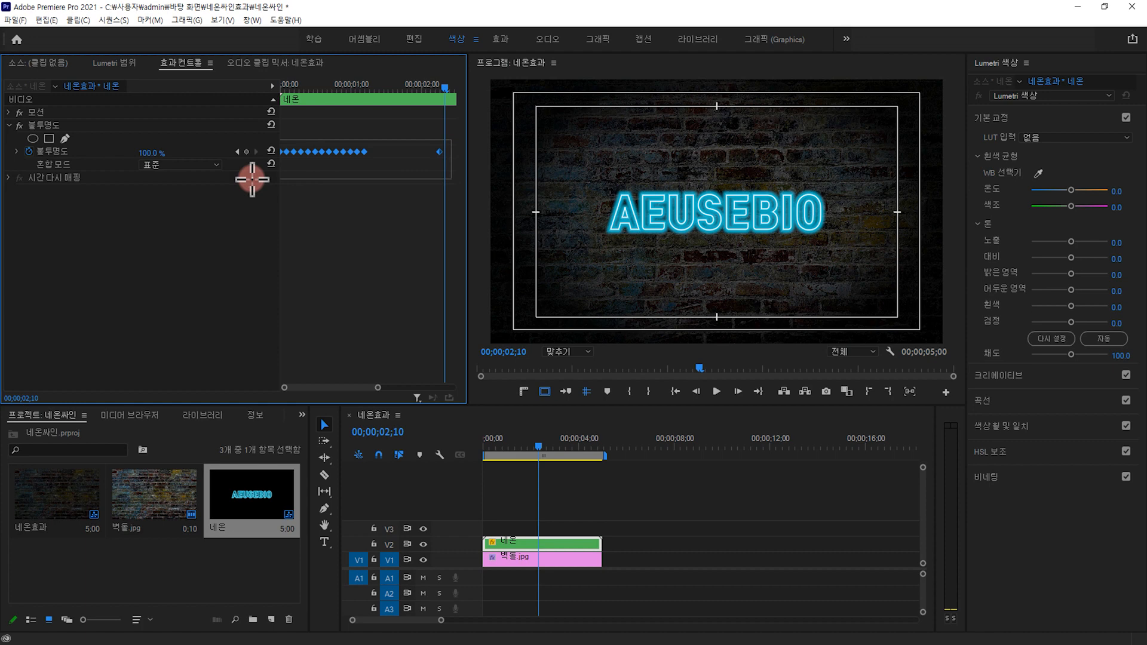
right_click(327, 157)
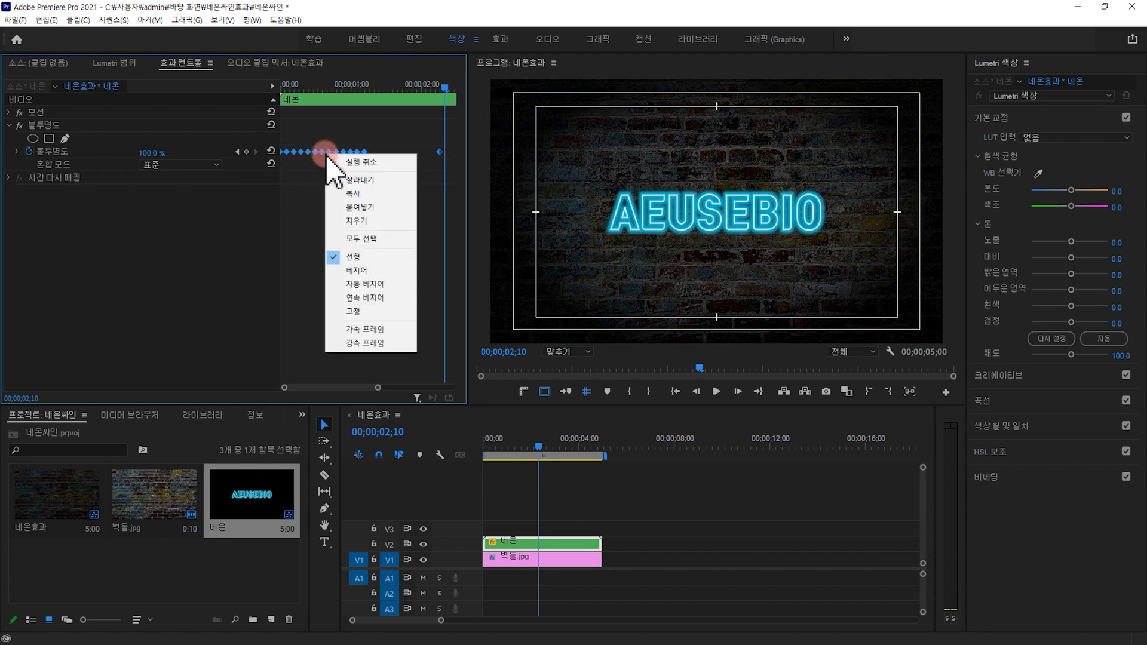
left_click(365, 312)
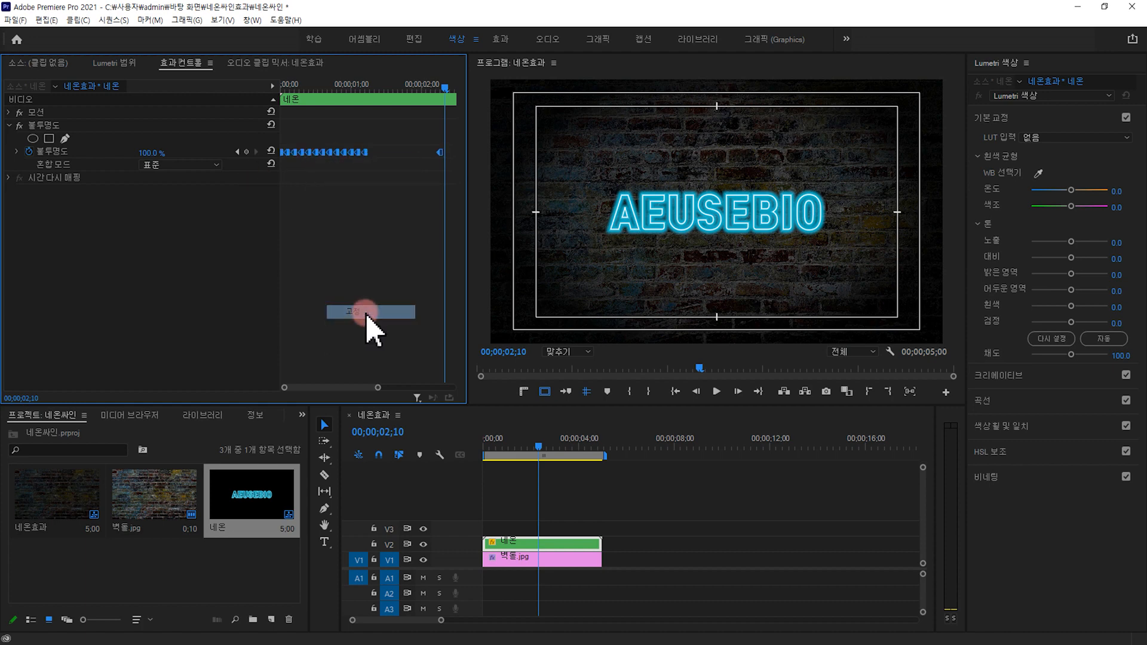
key("space")
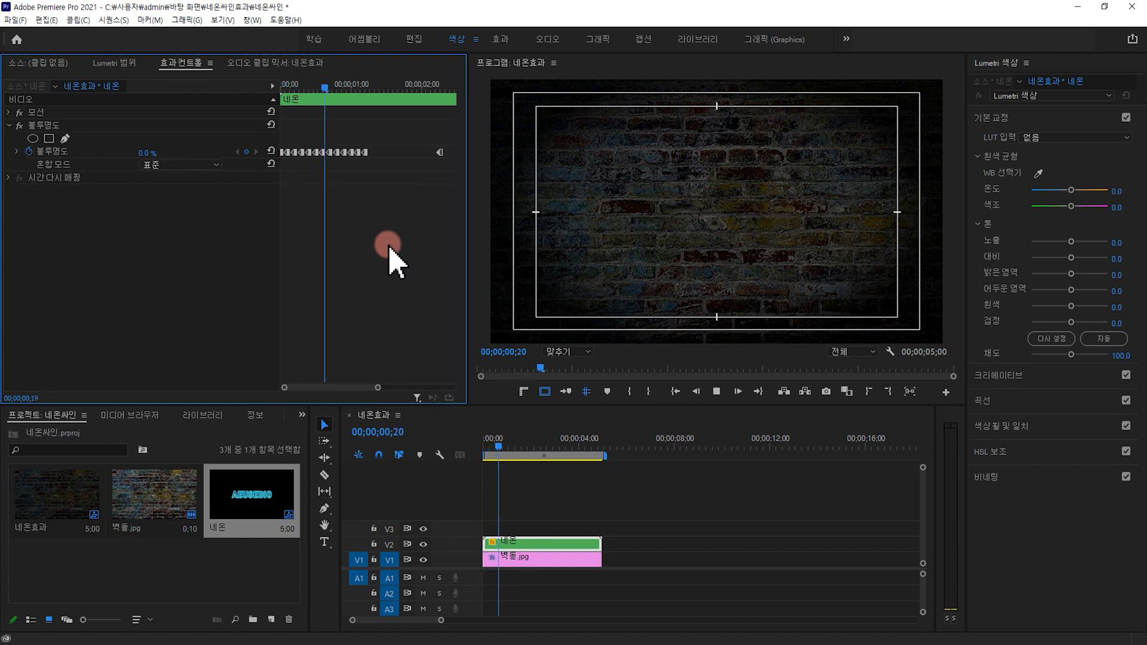
key("space")
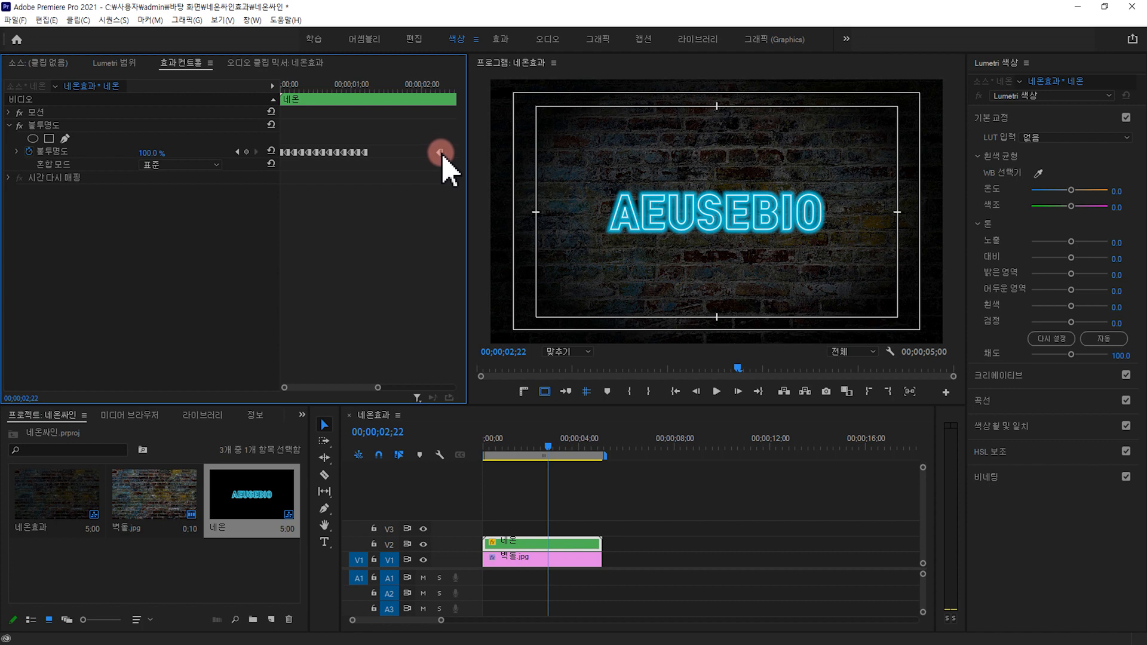
Move the last opacity keyframe earlier, to just before the two-second mark, and play back the flicker.
left_click_drag(440, 153, 411, 153)
left_click_drag(320, 90, 261, 93)
key("space")
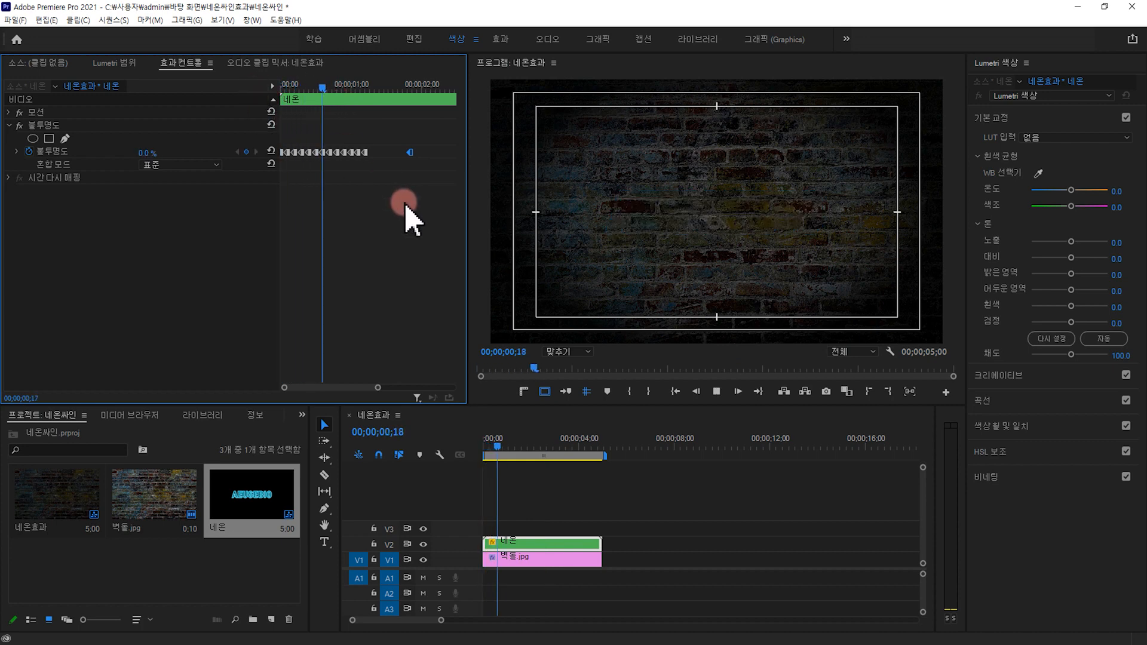
key("space")
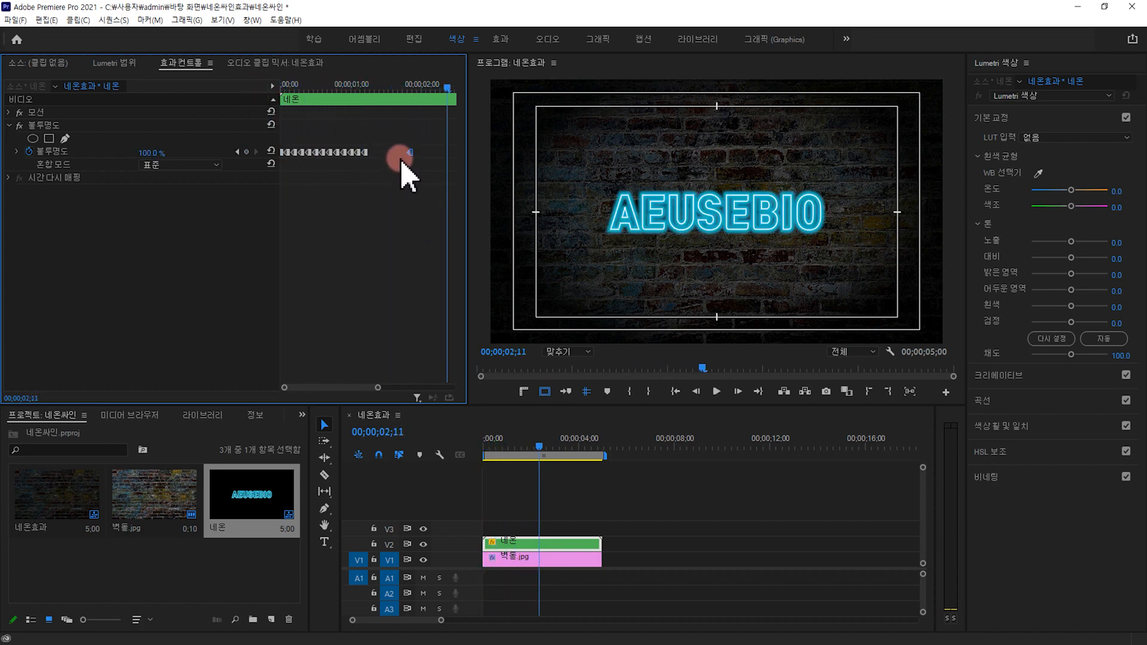
Draw a straight horizontal line with the Pen tool across the AEUSEBIO letters at 00;00;00;03.
left_click_drag(390, 93, 262, 96)
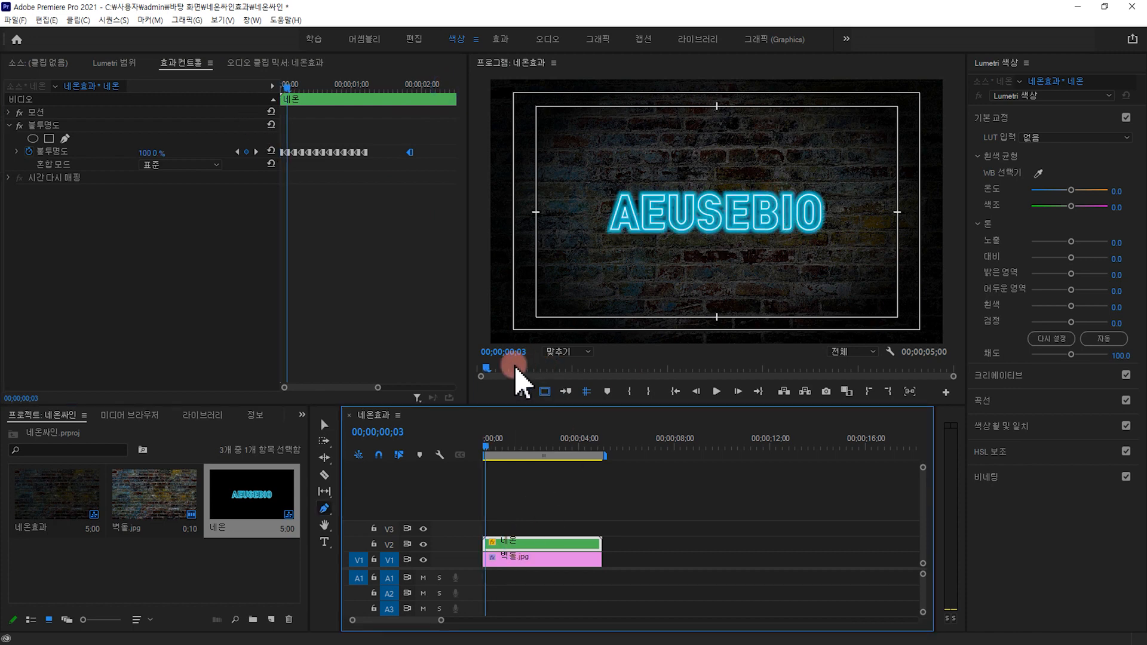
left_click(324, 511)
left_click(371, 512)
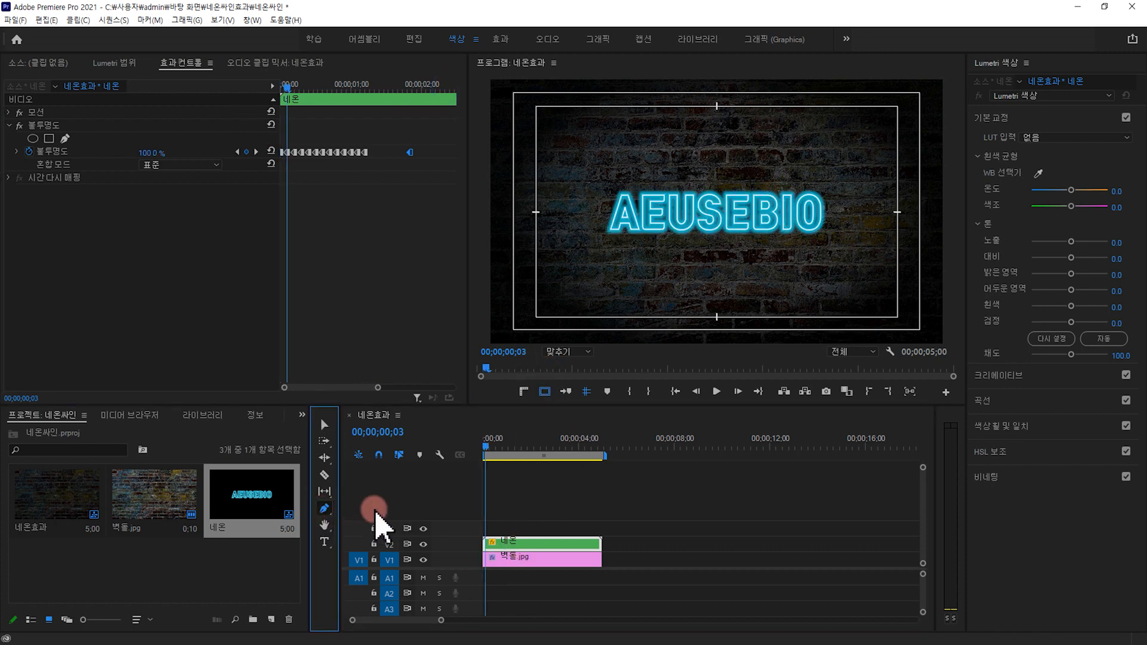
left_click(591, 204)
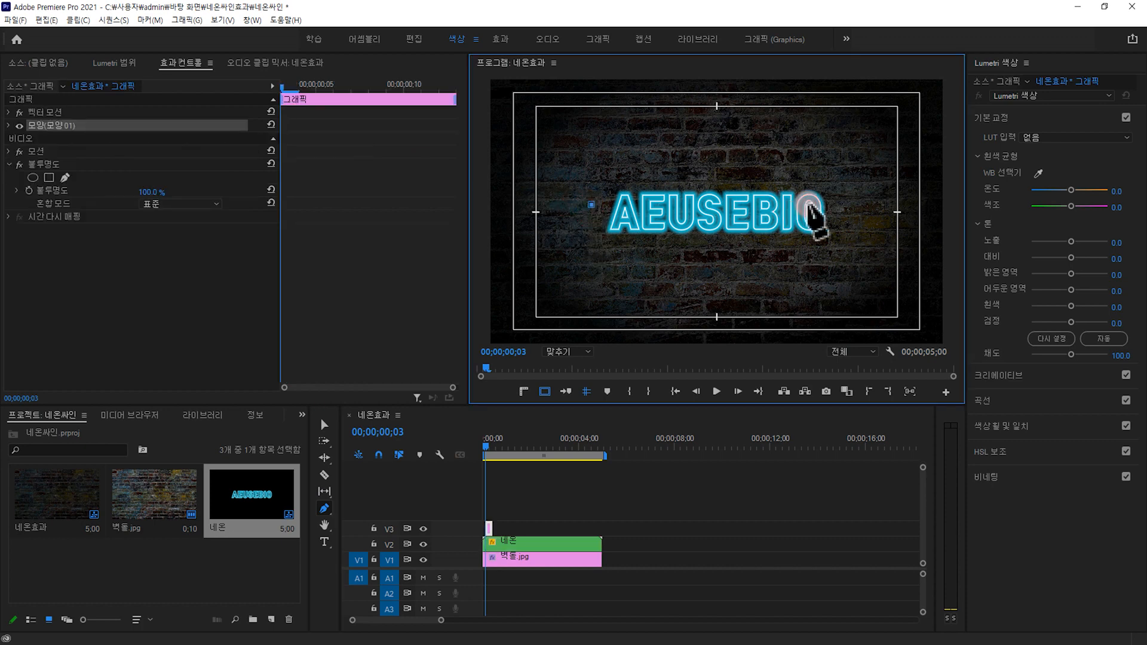
left_click(837, 206)
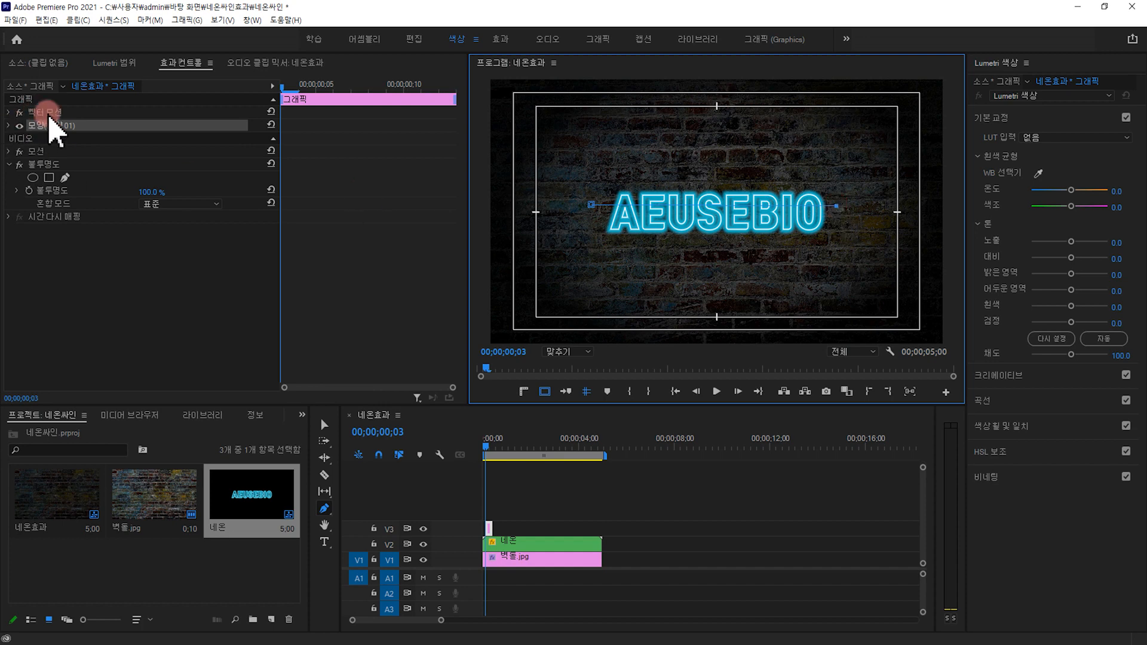
Turn off the line shape's fill and give it a black stroke (000000).
left_click(10, 125)
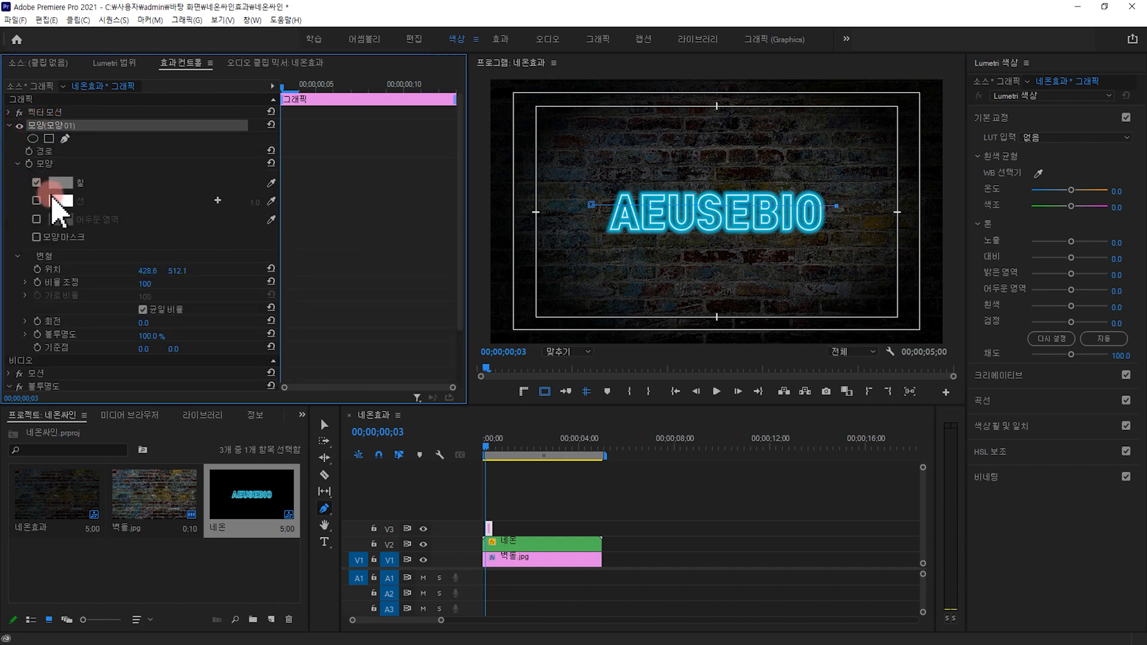
left_click(36, 182)
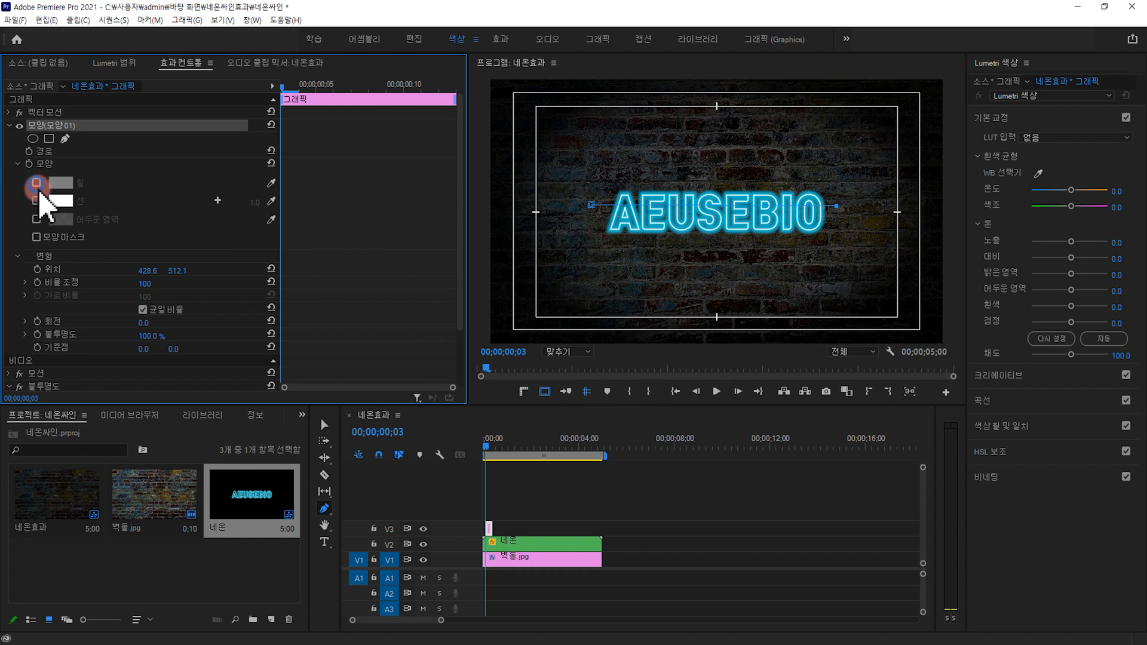
left_click(61, 201)
left_click(512, 335)
left_click(451, 297)
left_click_drag(451, 298, 423, 243)
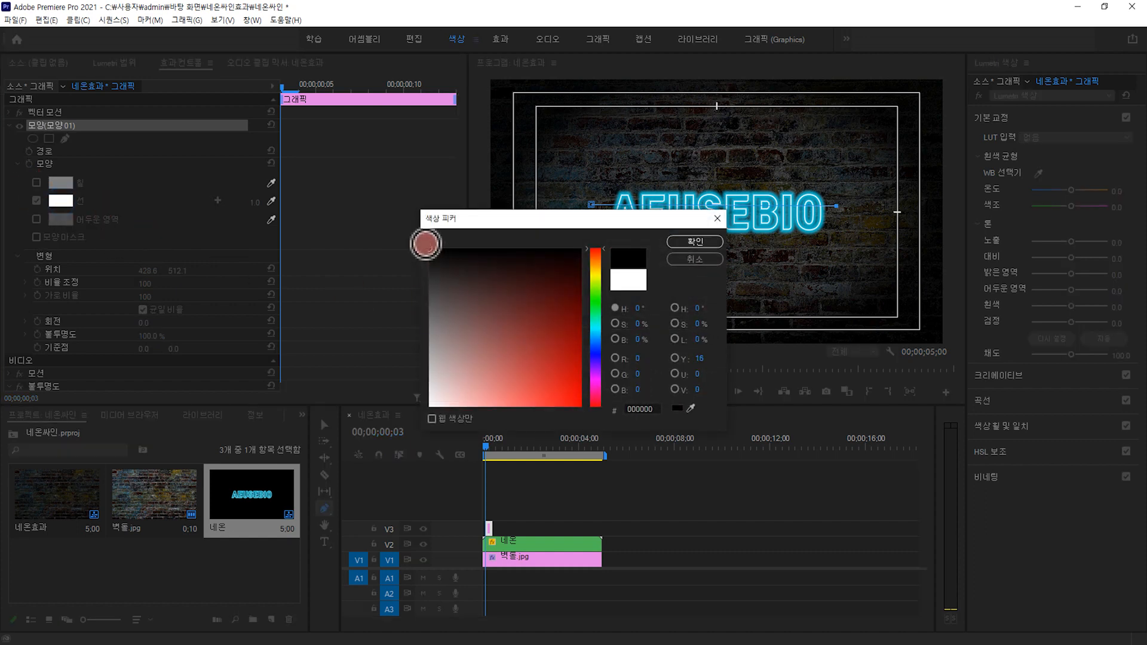
left_click(695, 242)
Set the line's stroke width to 17.0 and switch to the Graphics (그래픽) workspace.
left_click_drag(258, 202, 259, 202)
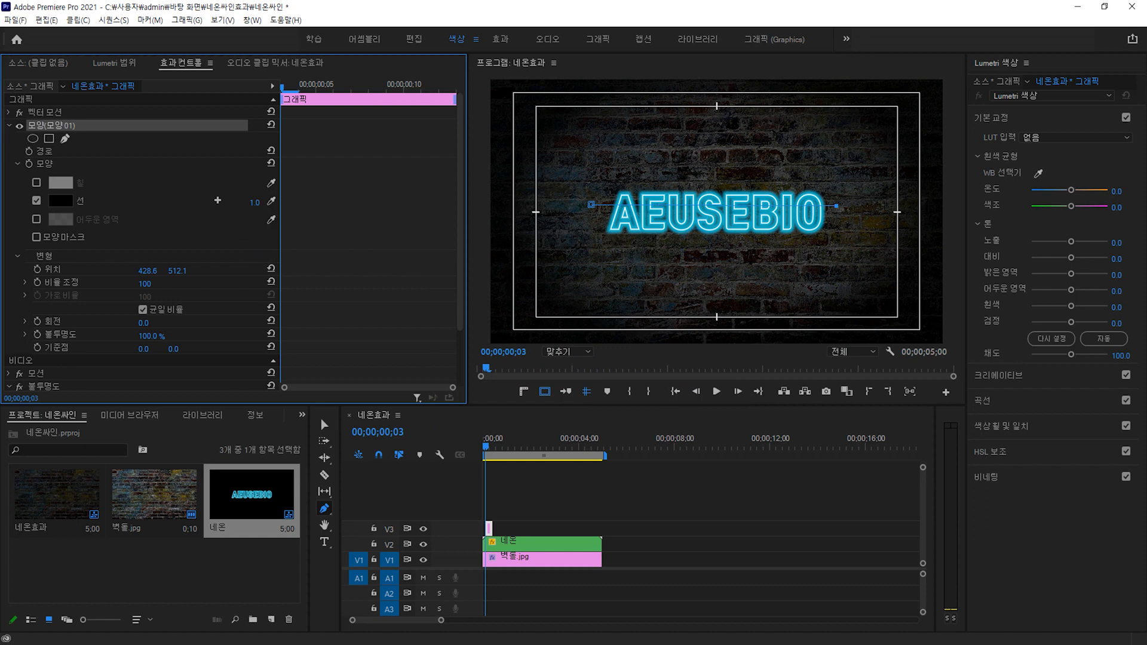
type("18")
key("Return")
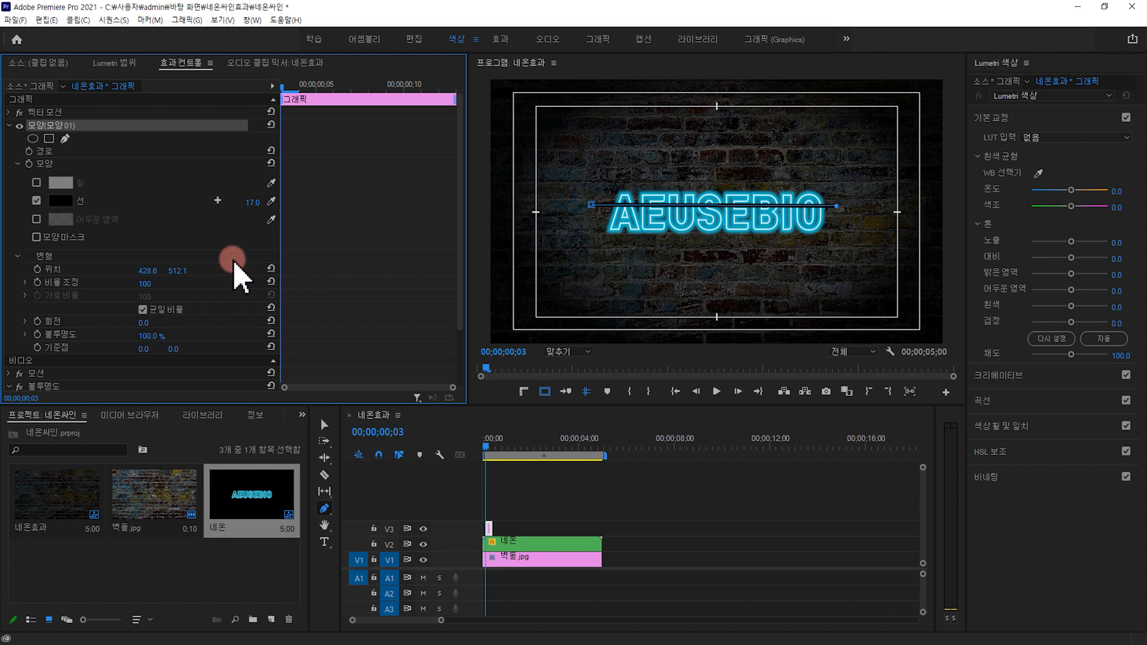
left_click(213, 194)
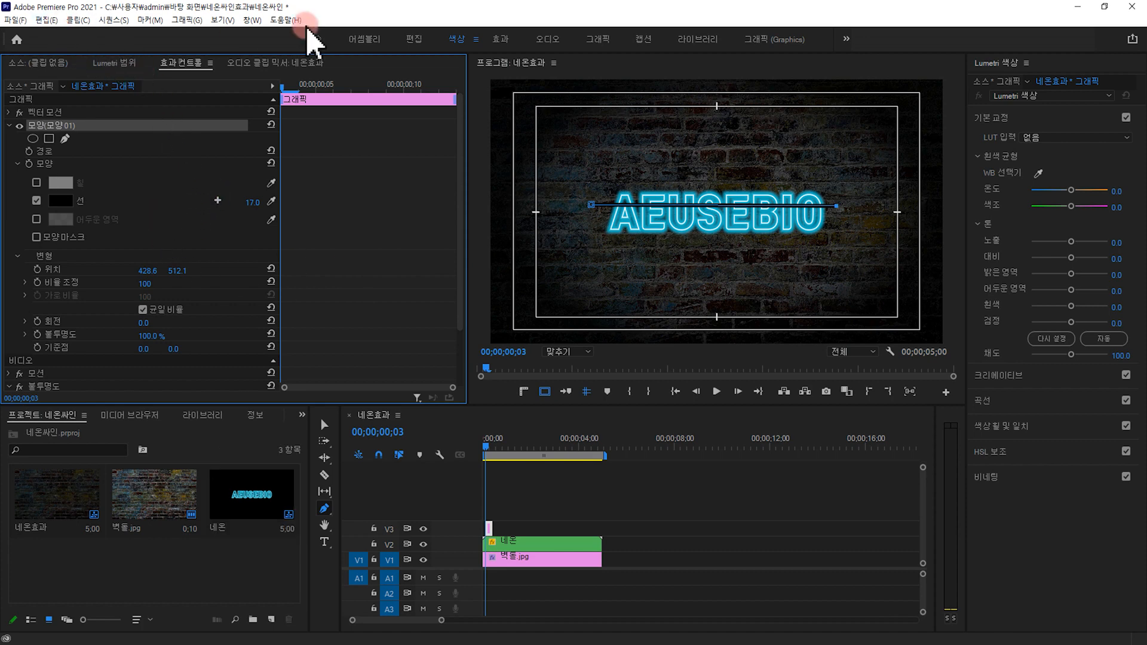
left_click(599, 40)
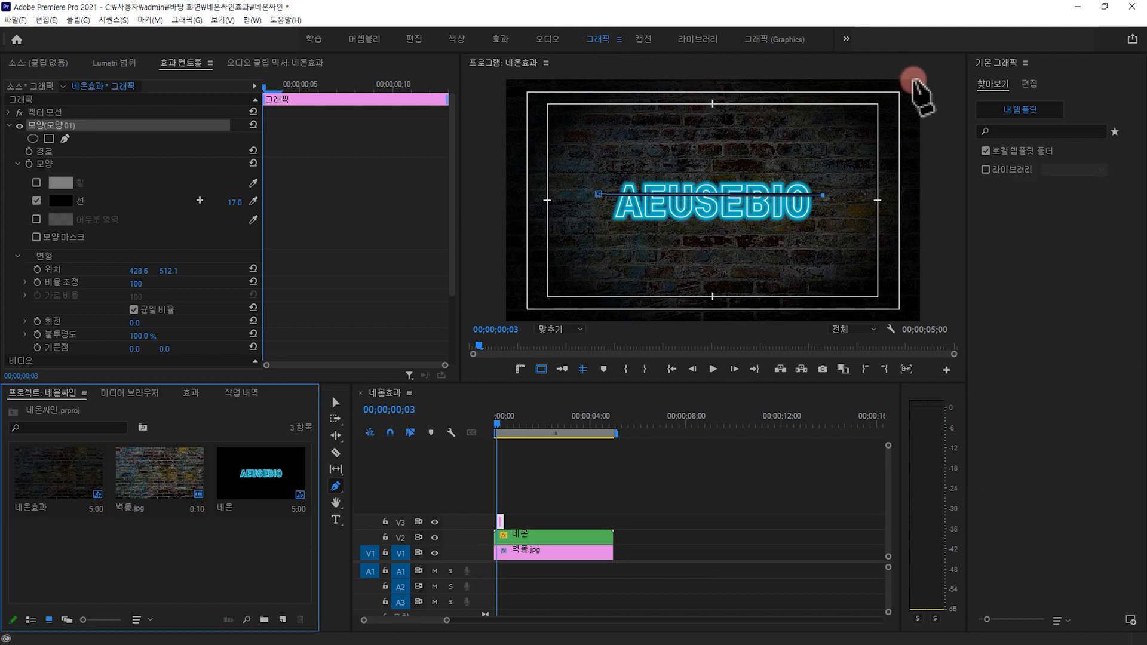
Duplicate the black line shape layer (모양 01) three times within the graphic, making four stacked line layers.
left_click(1029, 84)
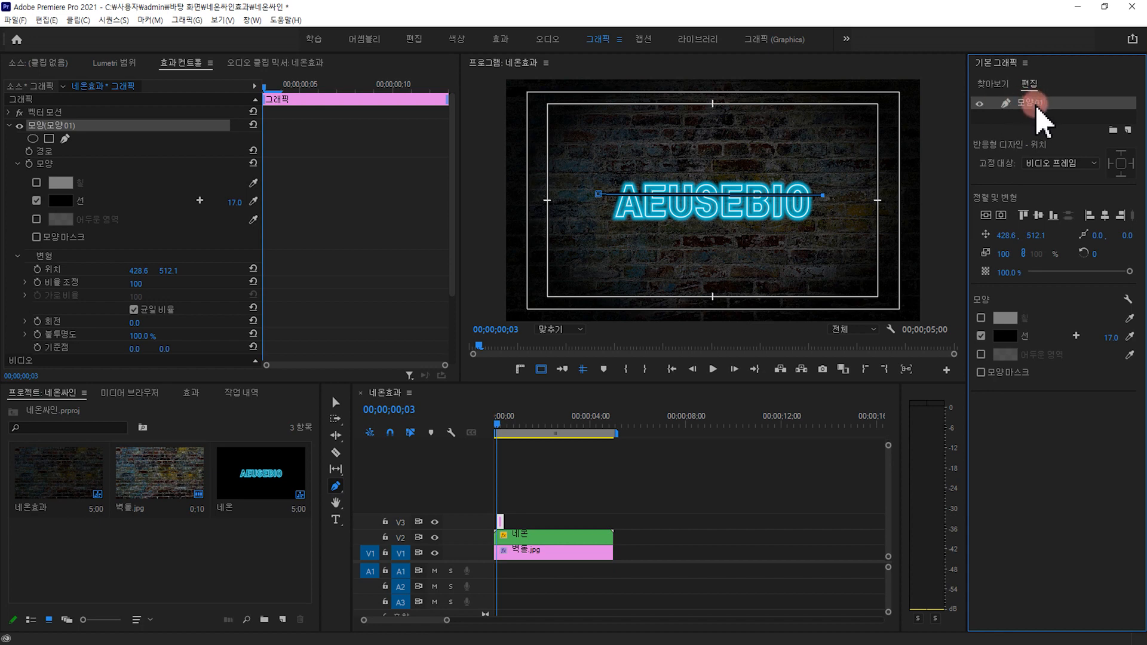
key("ctrl+d")
left_click(1024, 105)
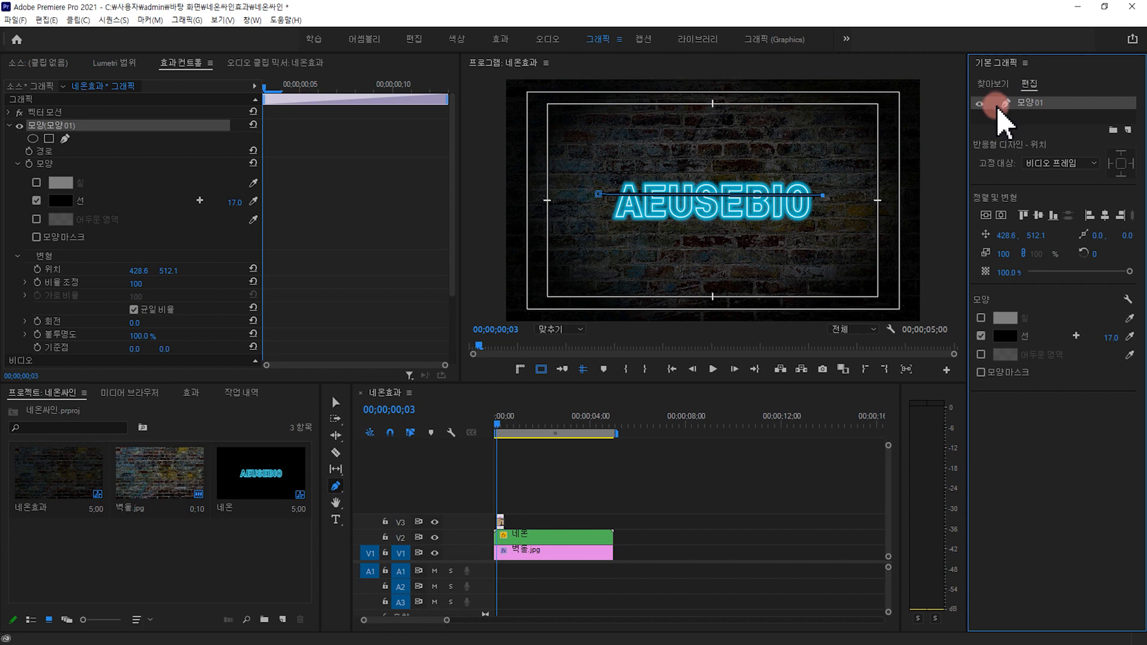
key("ctrl+v")
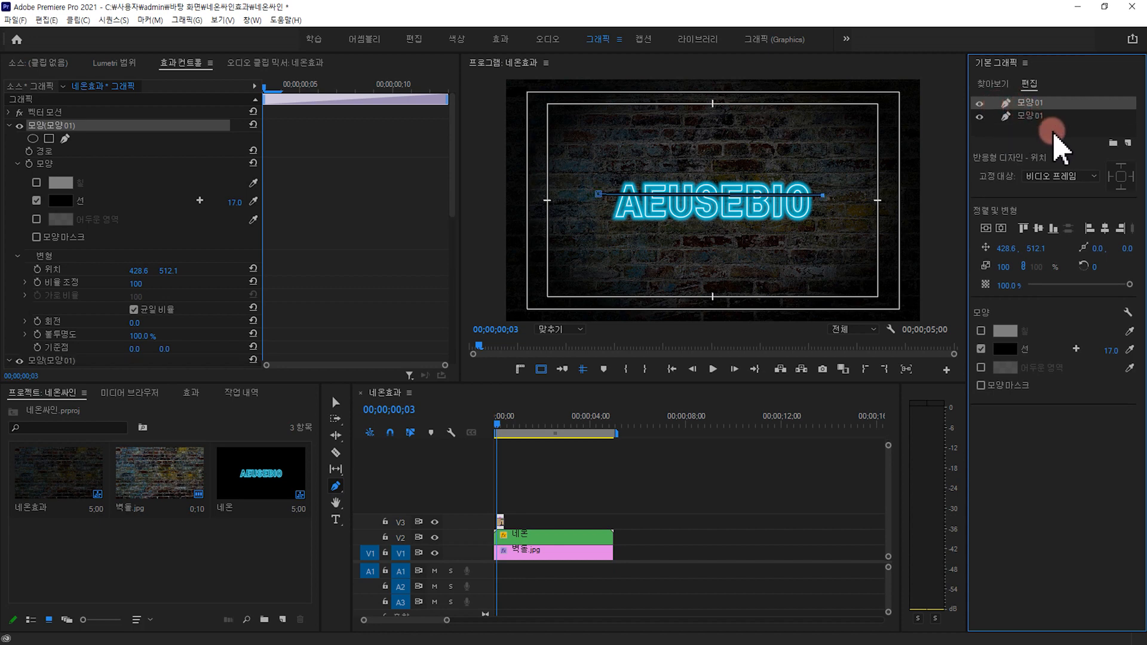
key("ctrl+v")
key("ctrl+v")
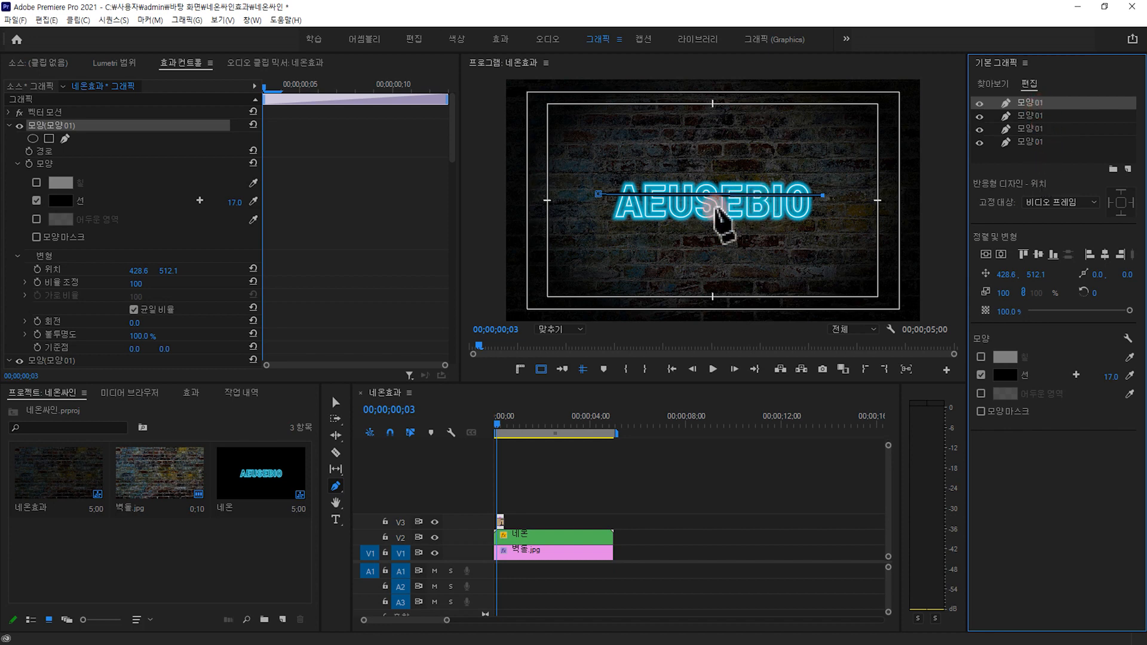
Spread the four black lines vertically across the AEUSEBIO letters and extend the graphic clip over the full length of the neon clip.
left_click(335, 403)
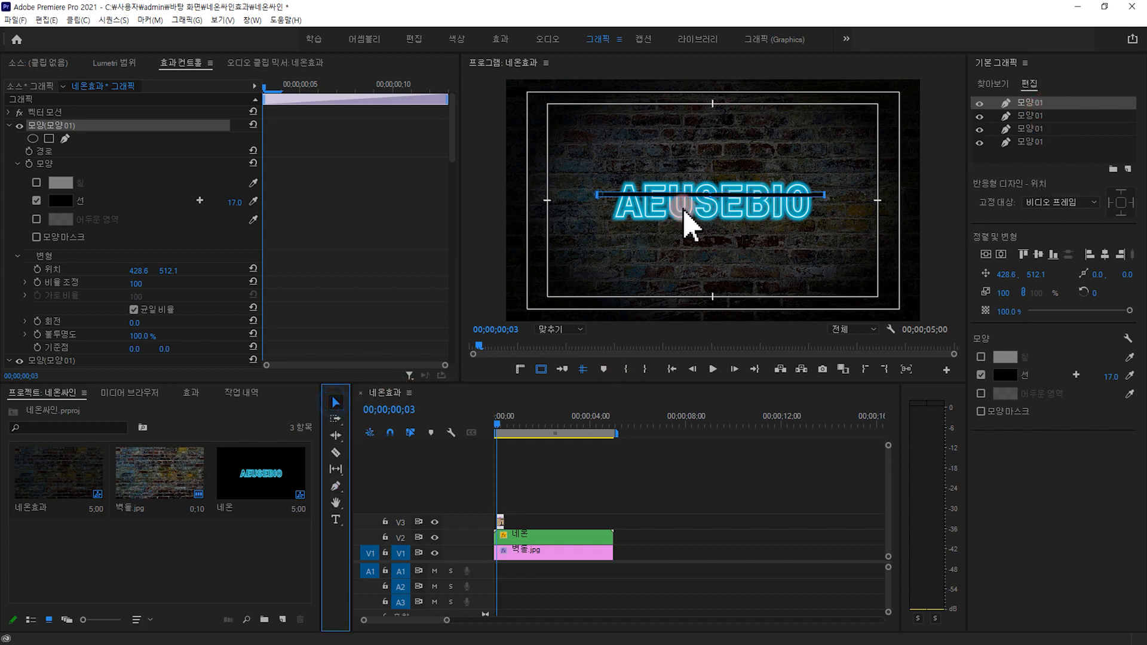
mouse_move(693, 196)
left_mouse_down()
mouse_move(691, 220)
mouse_move(693, 190)
left_mouse_up()
left_click_drag(503, 523, 610, 525)
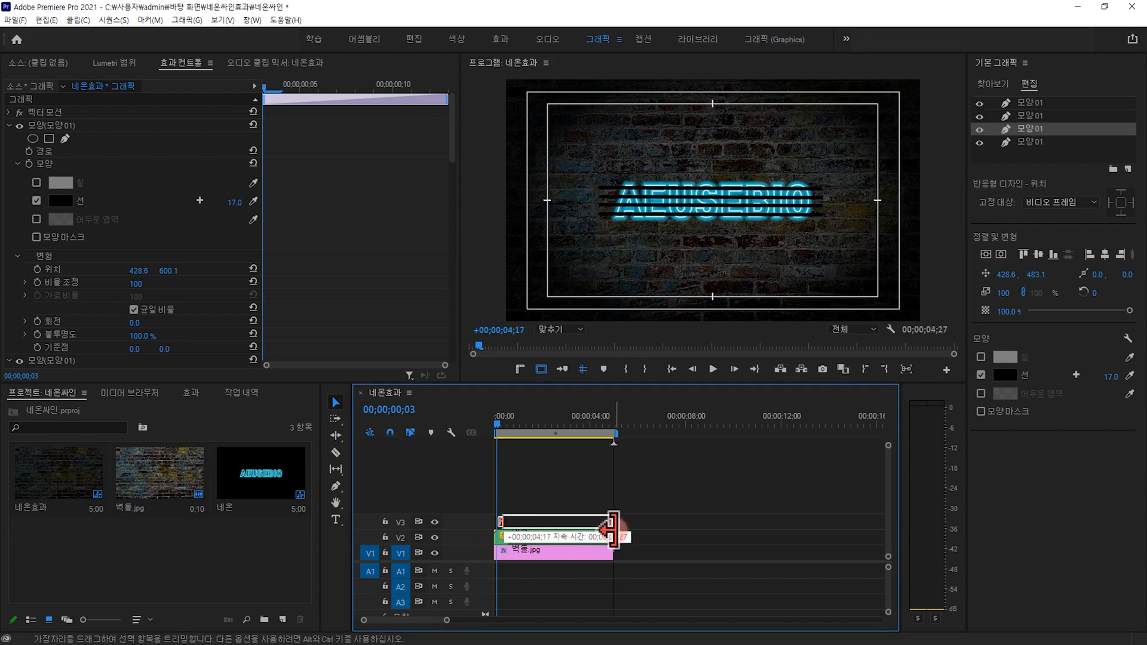
left_click_drag(502, 522, 498, 521)
Draw a black zigzag line with the Pen tool across the AEUSEBIO letters, from the first letter to the last.
left_click_drag(336, 486, 386, 498)
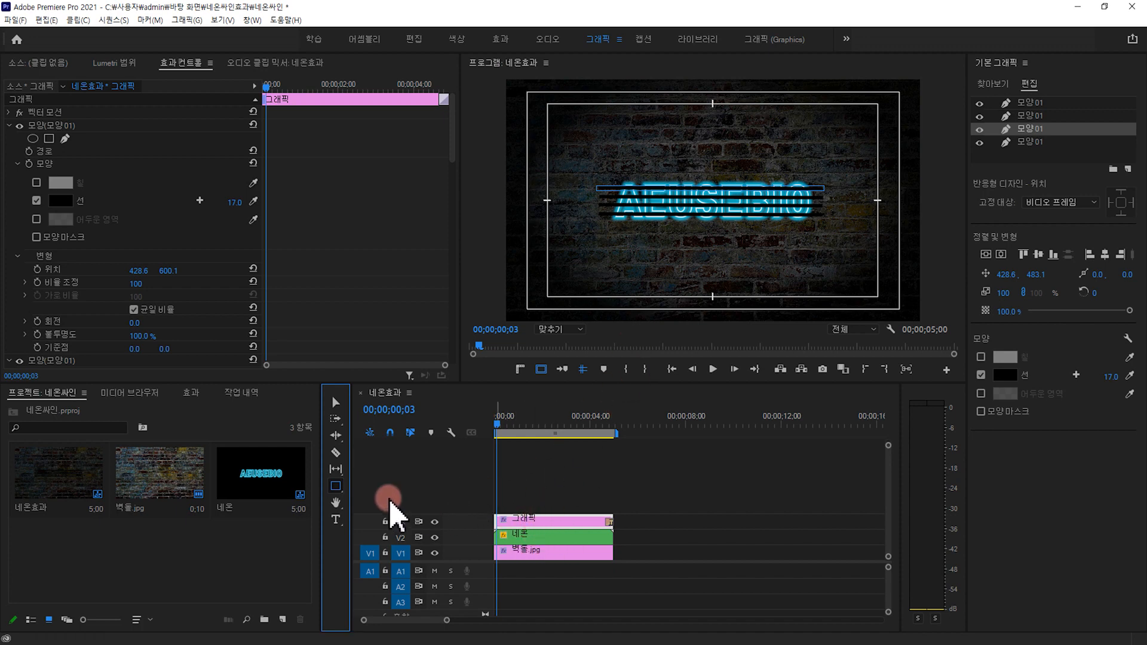
left_click_drag(340, 496, 431, 474)
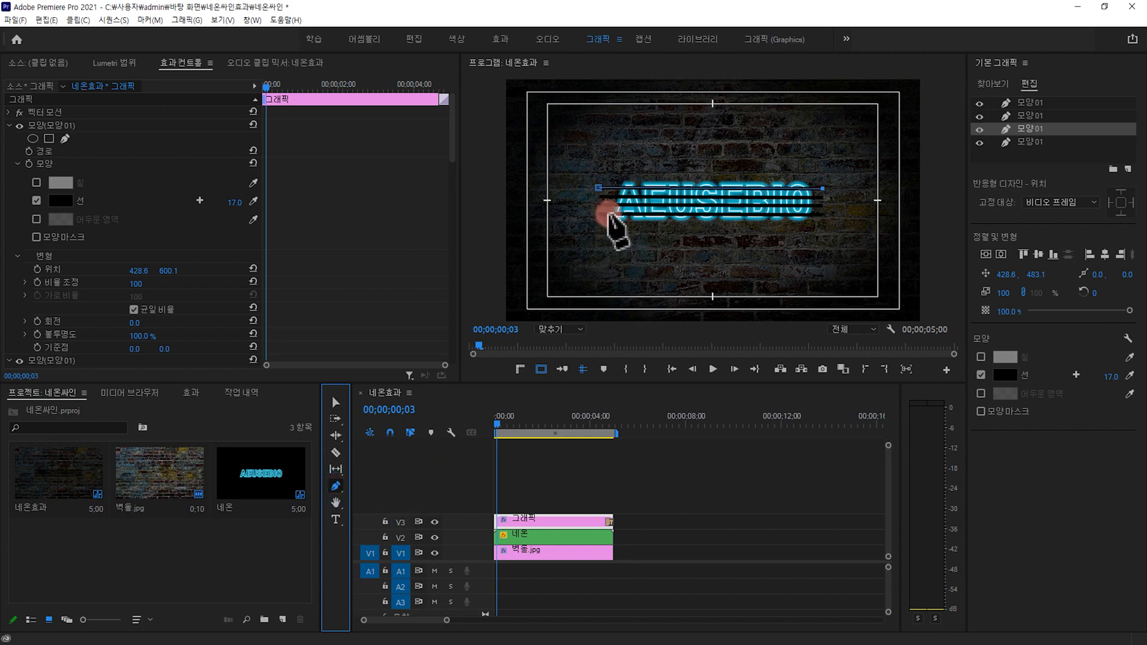
left_click(617, 219)
left_click(664, 209)
left_click(694, 185)
left_click(714, 211)
left_click(731, 188)
left_click(747, 219)
left_click(800, 212)
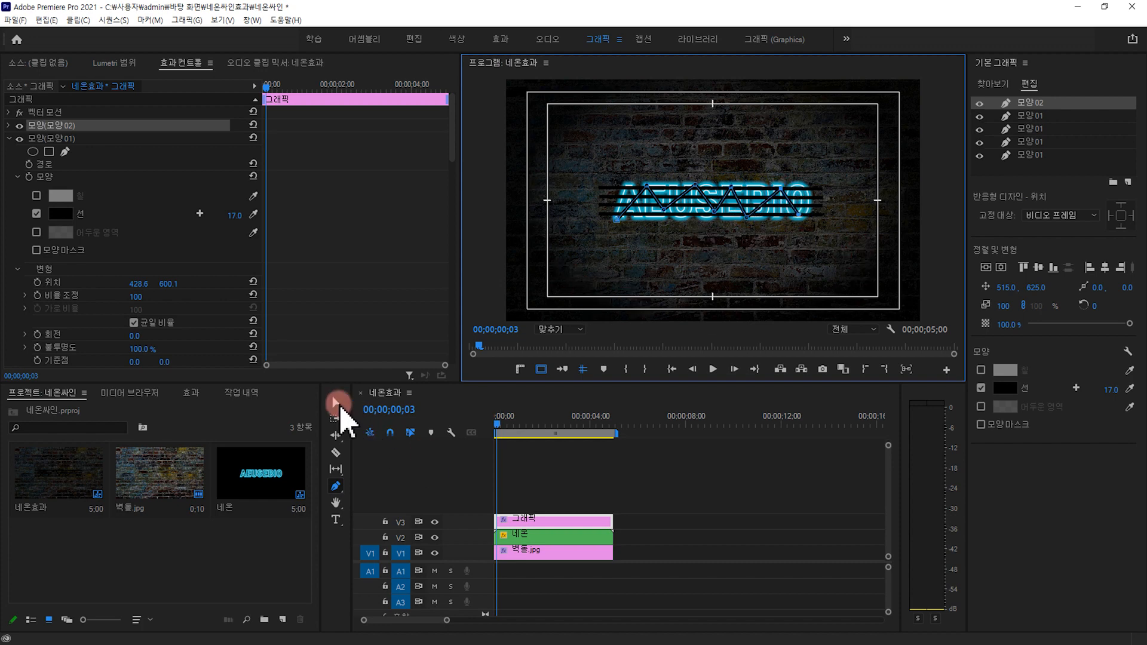
Place the neon clip (네온) on V3 above the graphic clip (그래픽) on V2, and check the lines behind it.
left_click(335, 402)
left_click(693, 520)
mouse_move(578, 539)
left_mouse_down()
mouse_move(566, 500)
mouse_move(565, 526)
mouse_move(601, 545)
left_mouse_up()
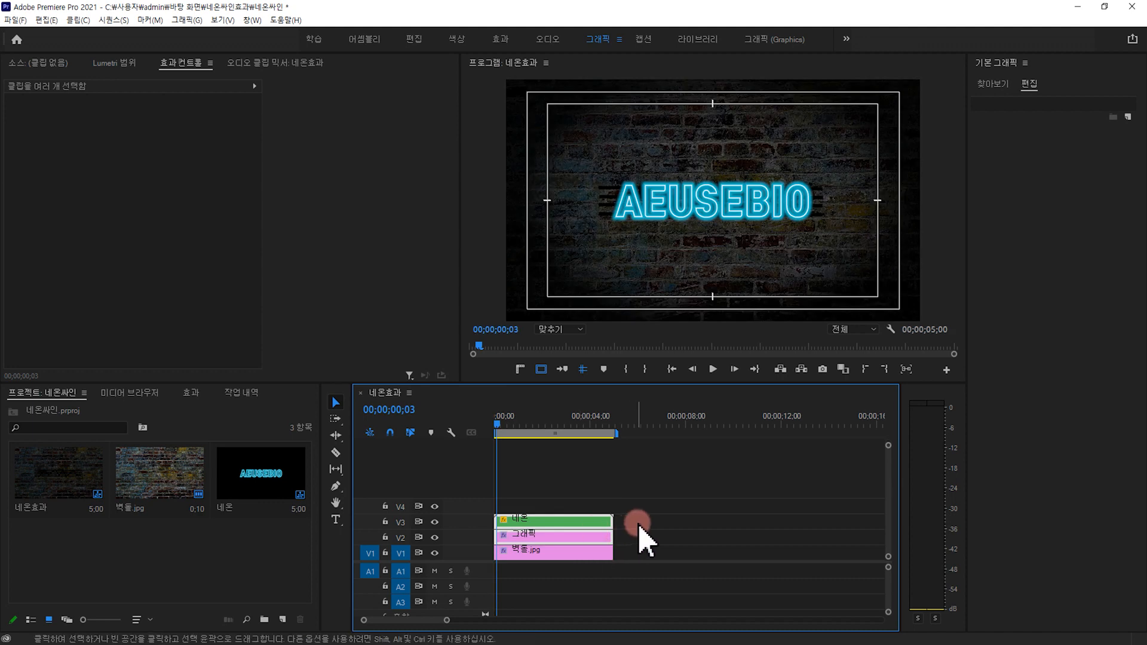
left_click(435, 521)
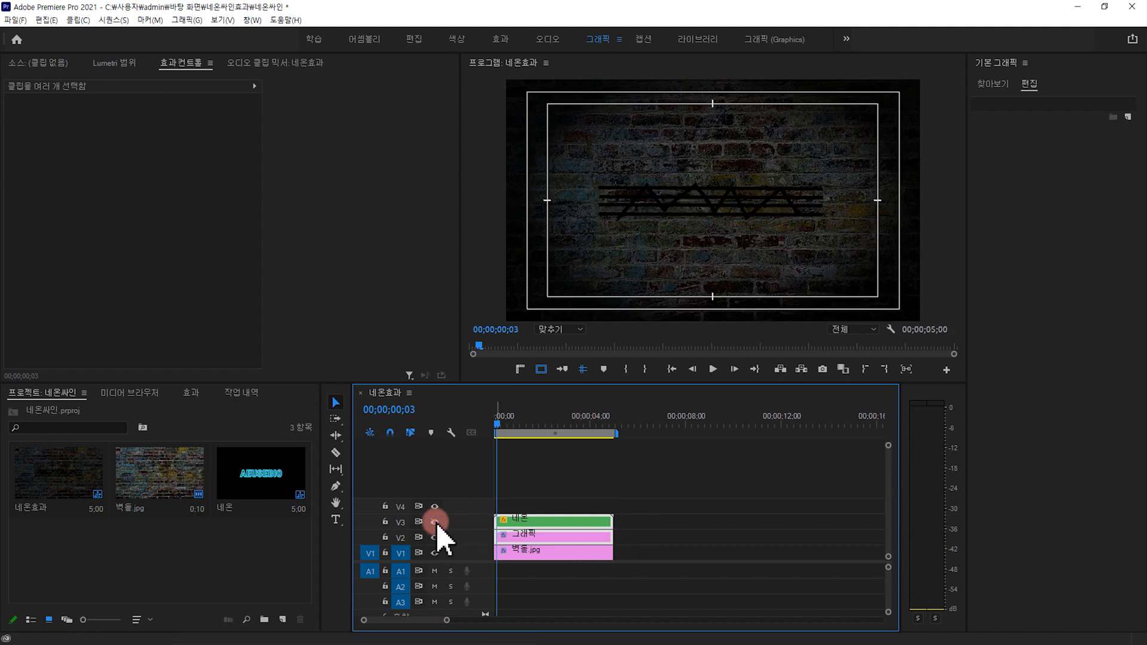
left_click(435, 522)
Search the effects for 방사형 and apply the Radial Shadow (방사형 그림자) video effect to the neon clip on V3.
key("shift+7")
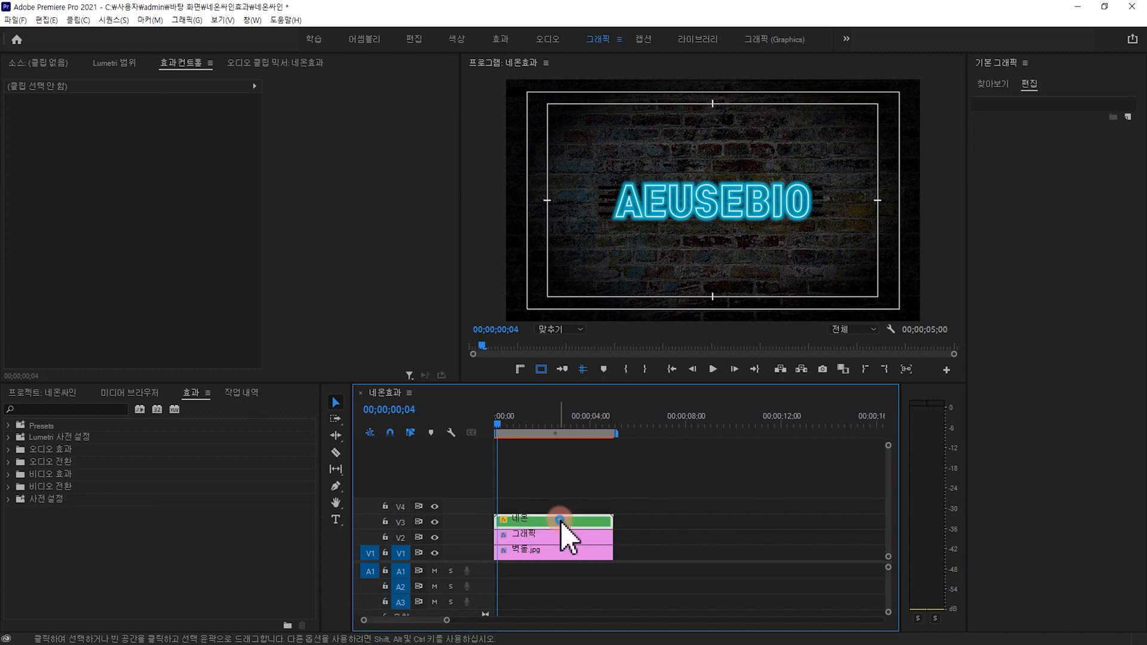
left_click(554, 525)
left_click(686, 181)
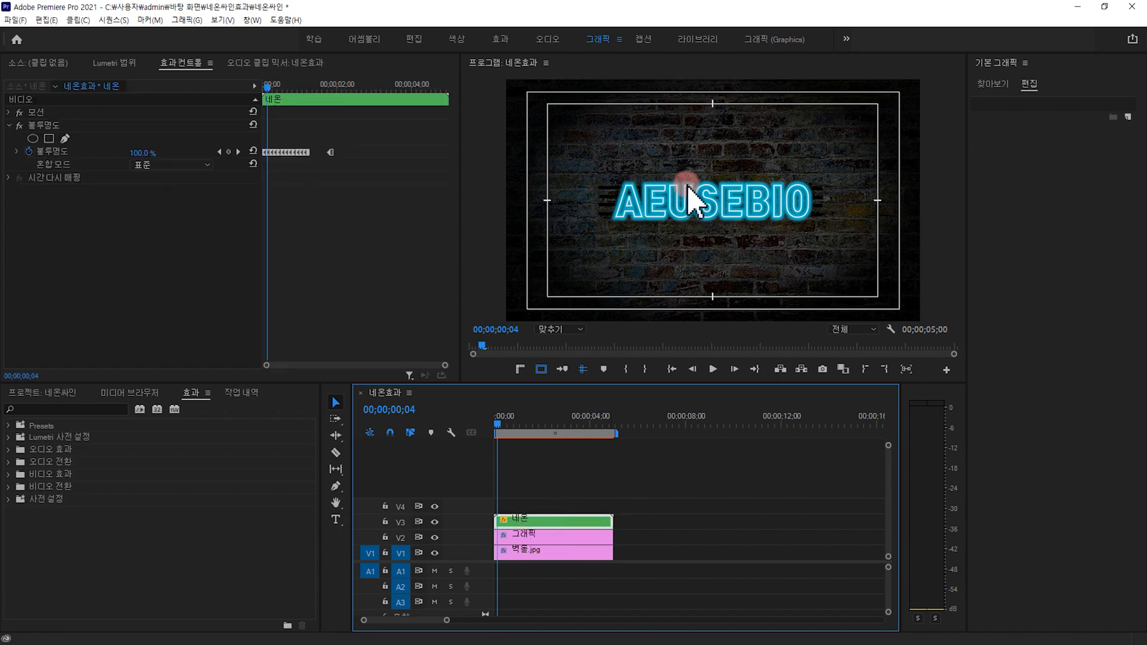
left_click(188, 393)
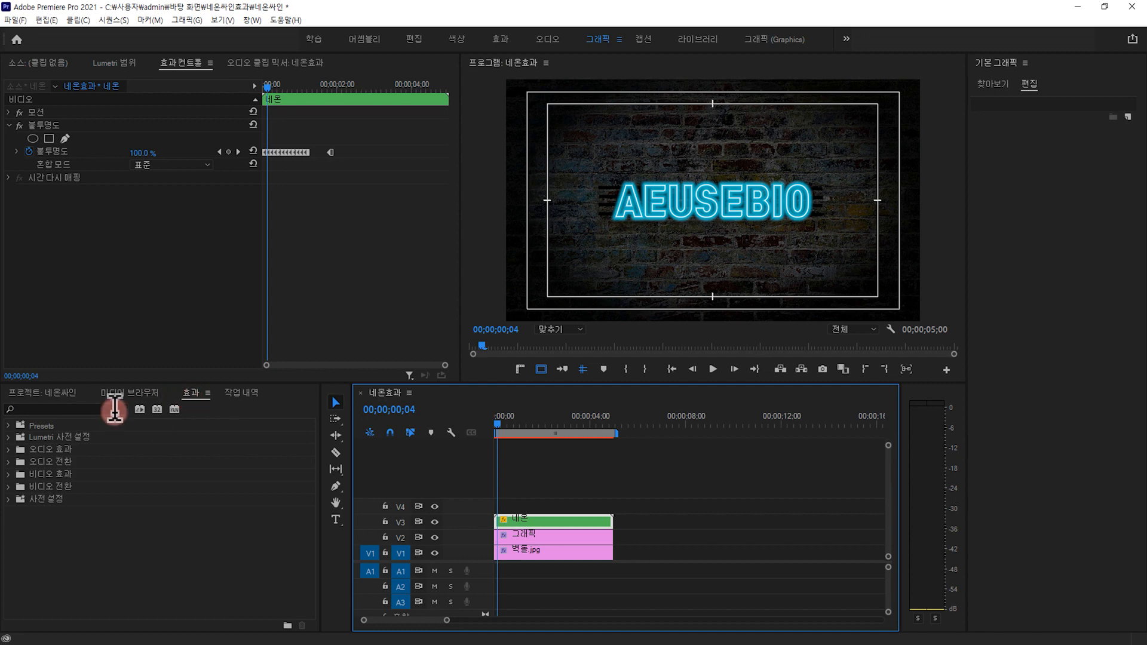
left_click(92, 407)
type("방사형")
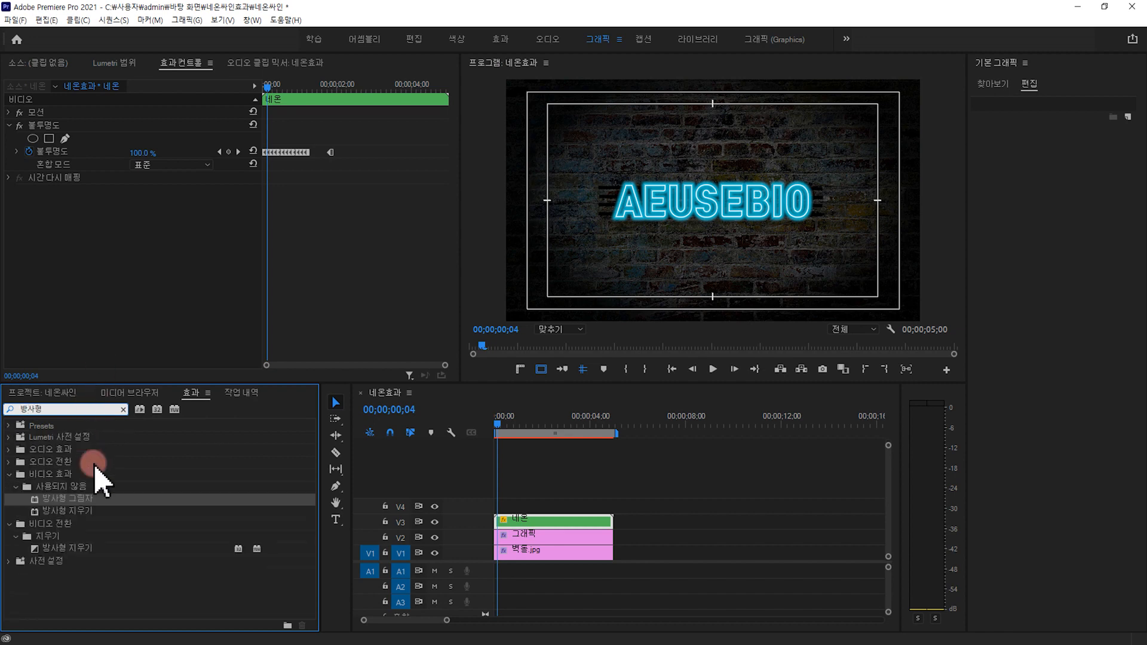
left_click_drag(52, 501, 530, 524)
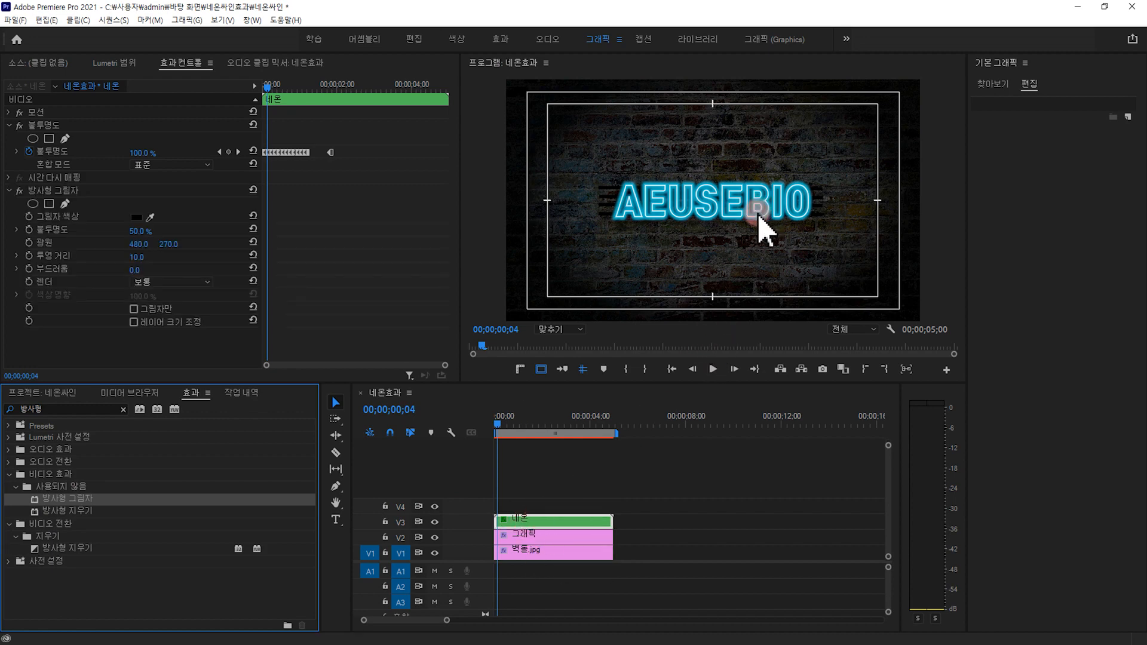
Set the radial shadow's light source to 947.5, 351.7 above the letters, its projection distance to 14.0 and its opacity to 70%.
left_click(60, 191)
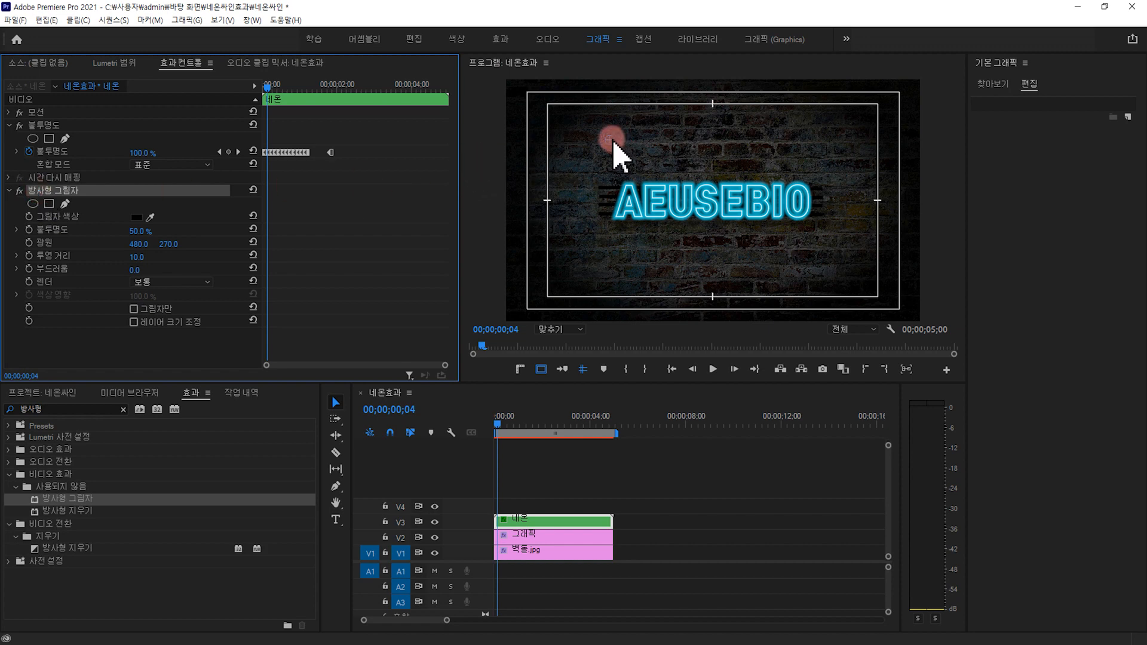
left_click_drag(612, 143, 702, 162)
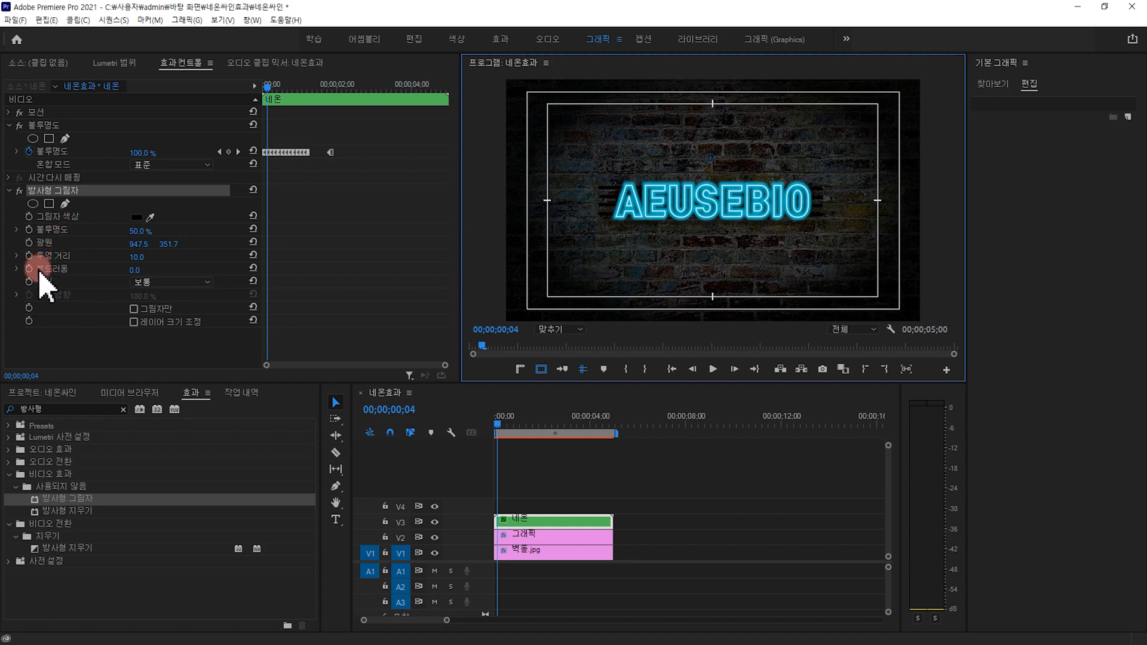
left_click(141, 257)
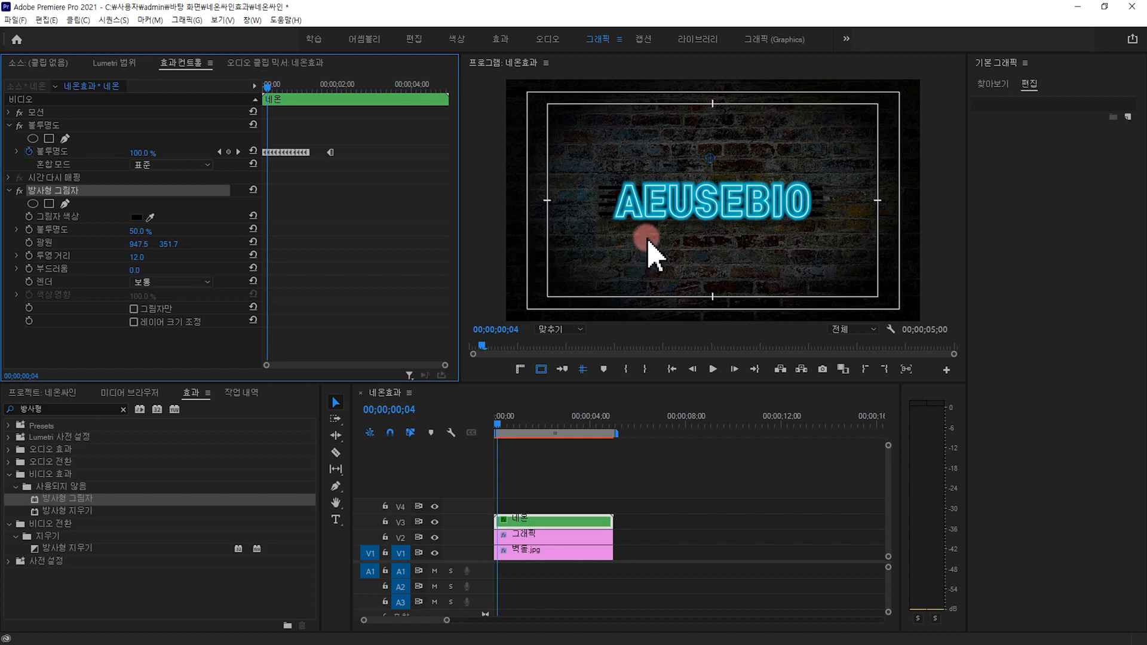
mouse_move(144, 231)
left_mouse_down()
mouse_move(175, 232)
mouse_move(157, 231)
left_mouse_up()
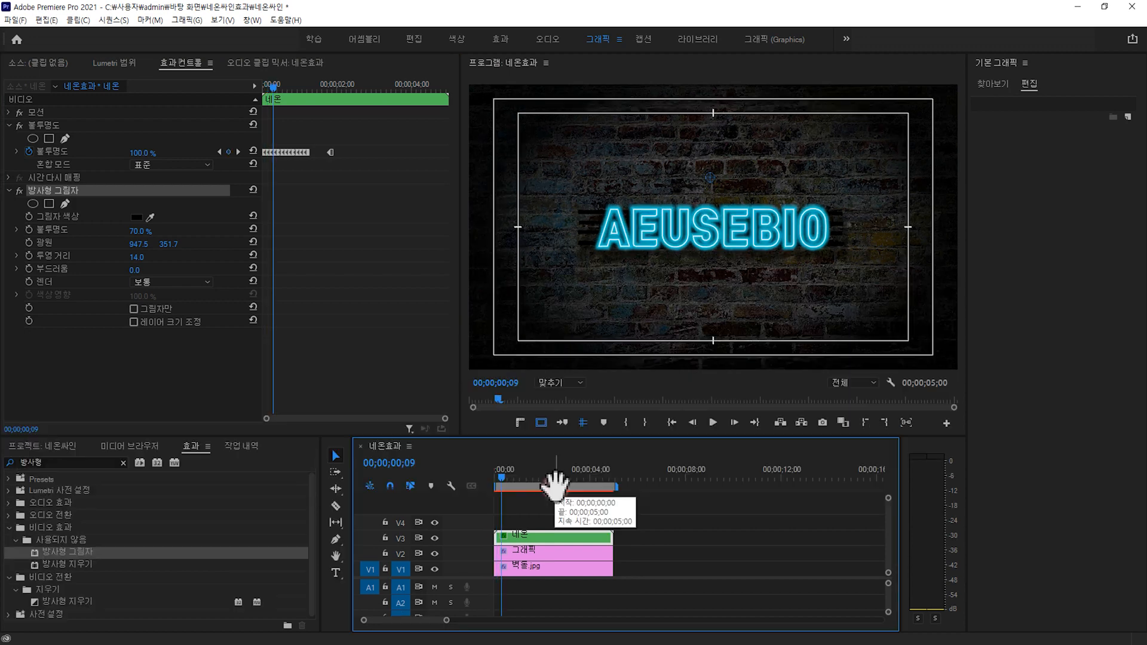
Hide the safe margins in the program preview and play back the flickering neon sign from the beginning.
left_click(541, 423)
left_click(506, 476)
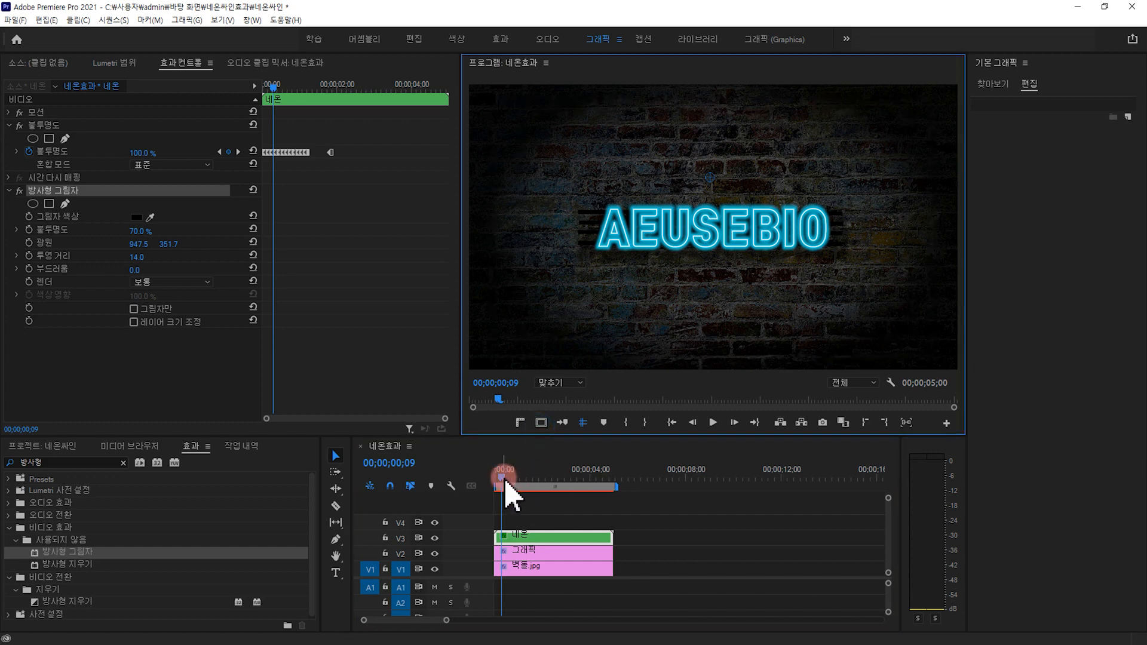
left_click_drag(507, 477, 487, 476)
key("space")
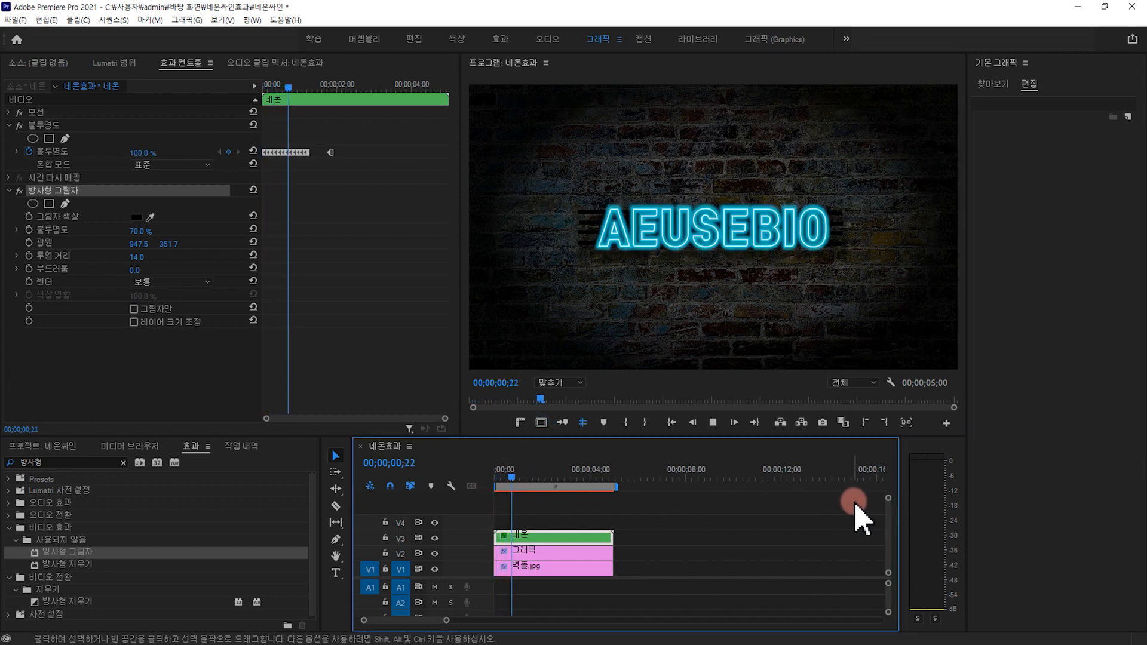
key("space")
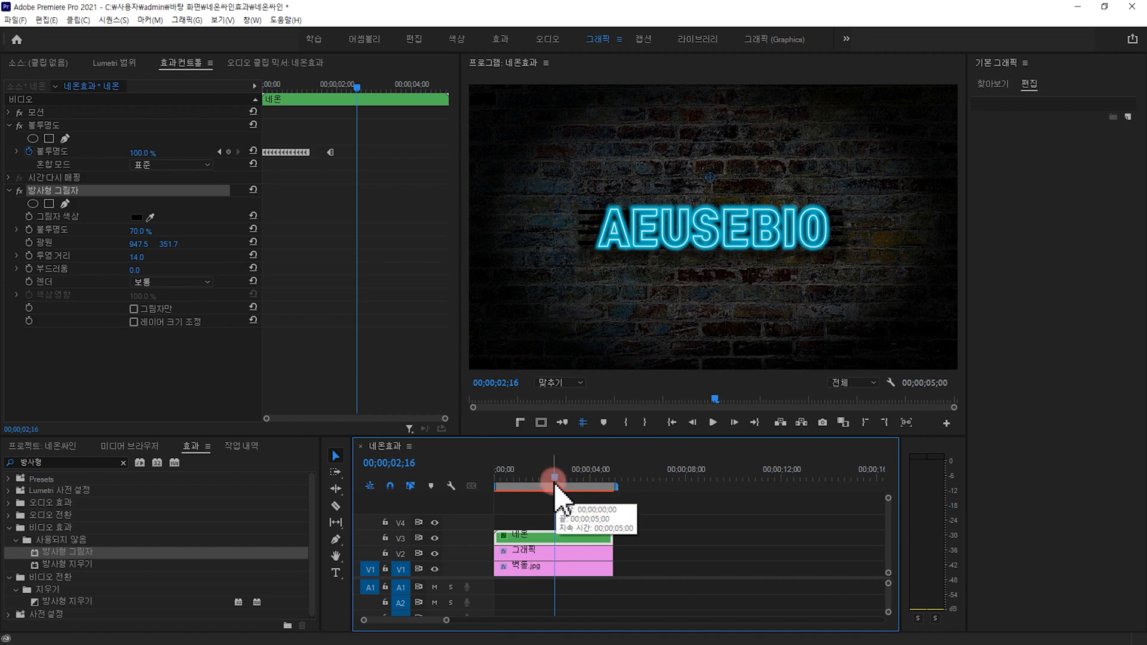
left_click(505, 475)
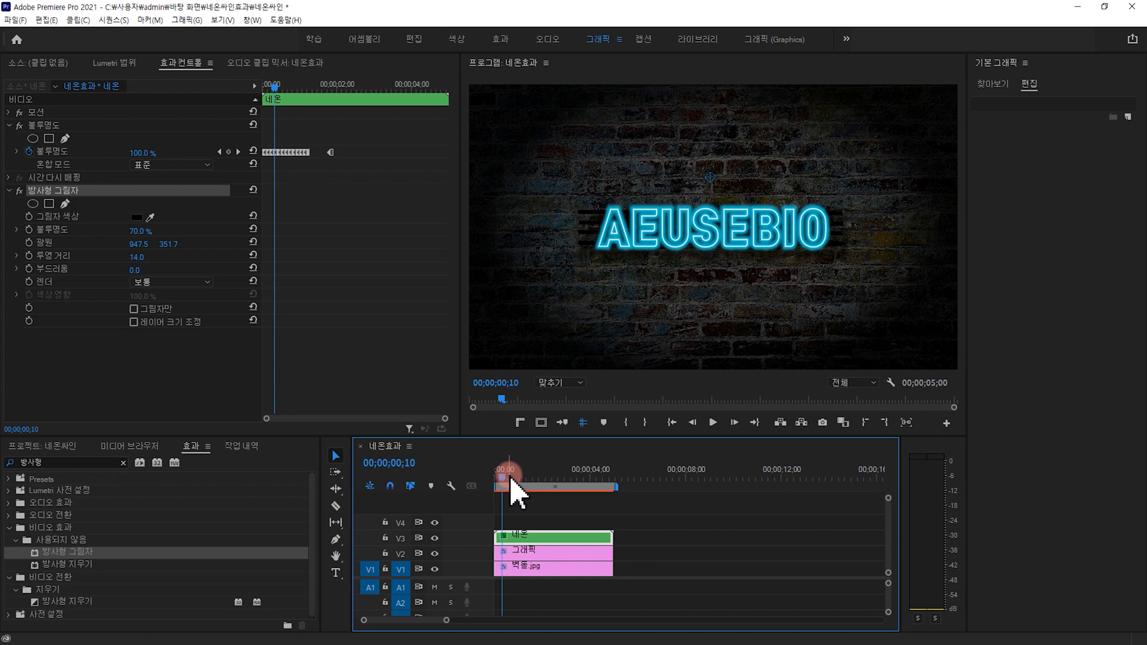